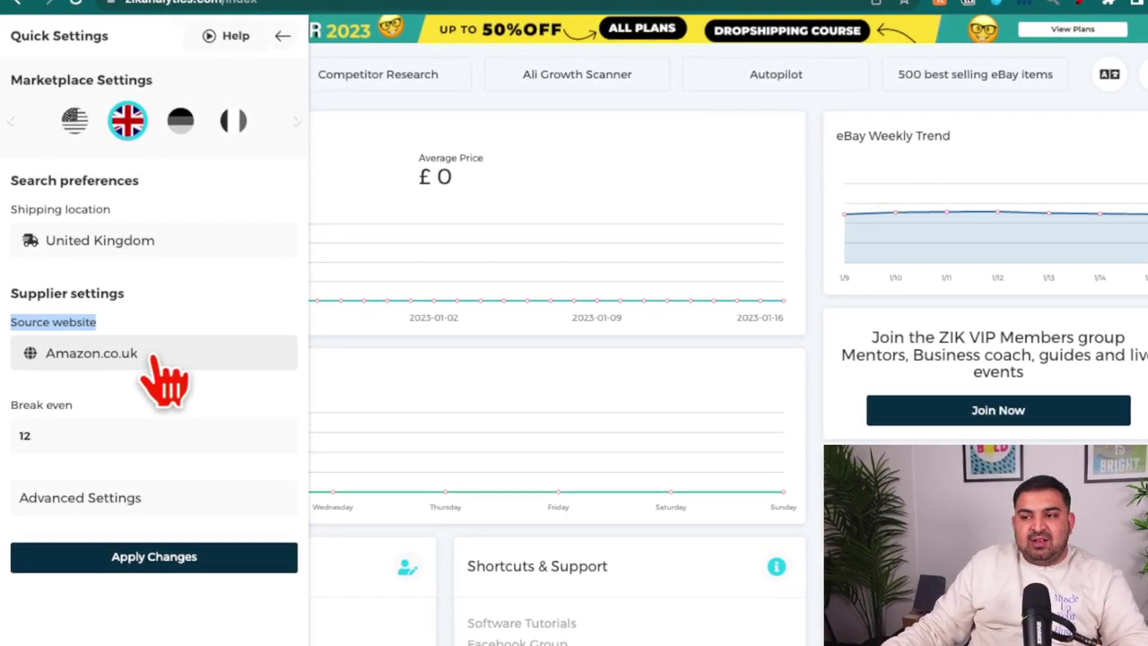
# Set the supplier source website to Aliexpress.com in the quick settings and apply the changes.
pyautogui.click(160, 360)
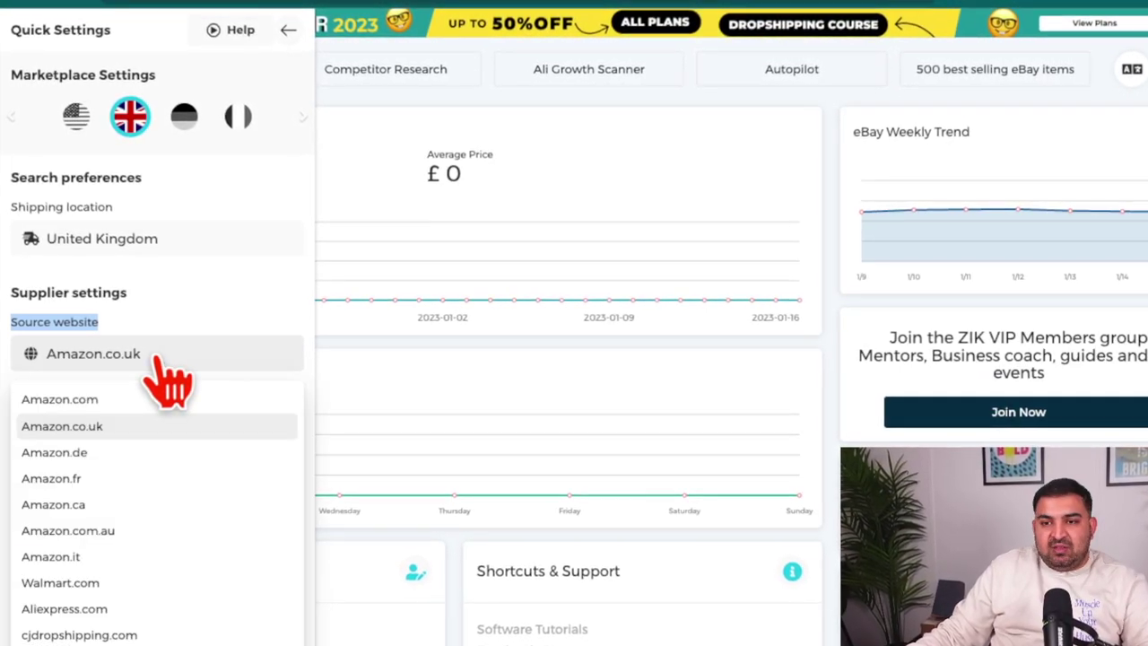
pyautogui.scroll(-1, 135, 543)
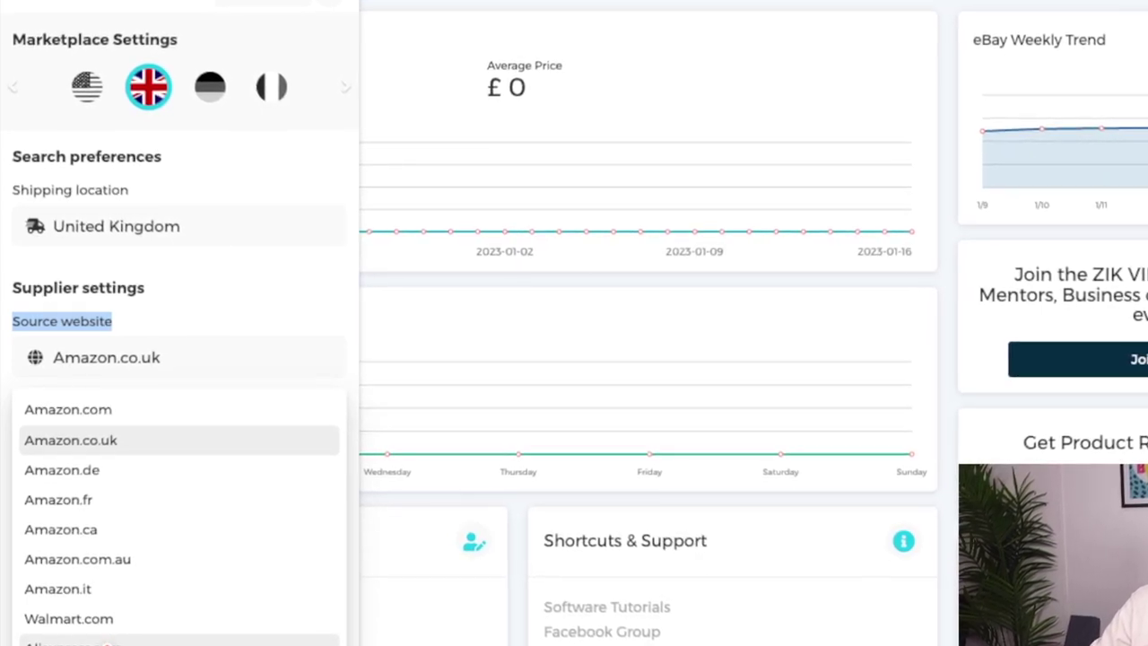
pyautogui.click(67, 642)
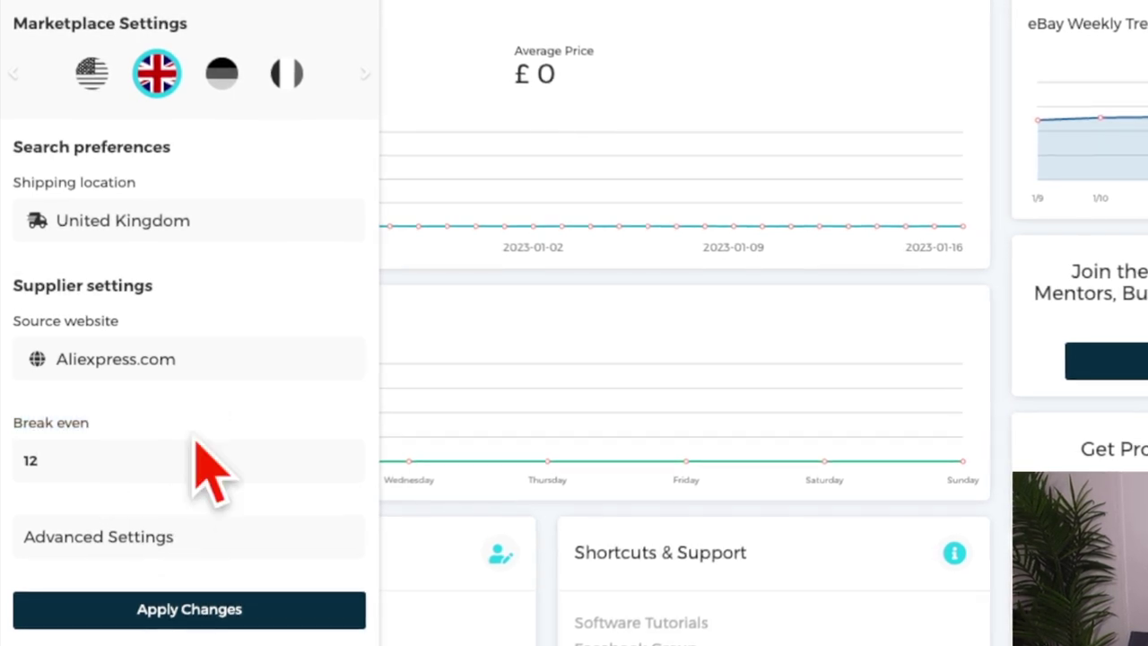
pyautogui.click(235, 612)
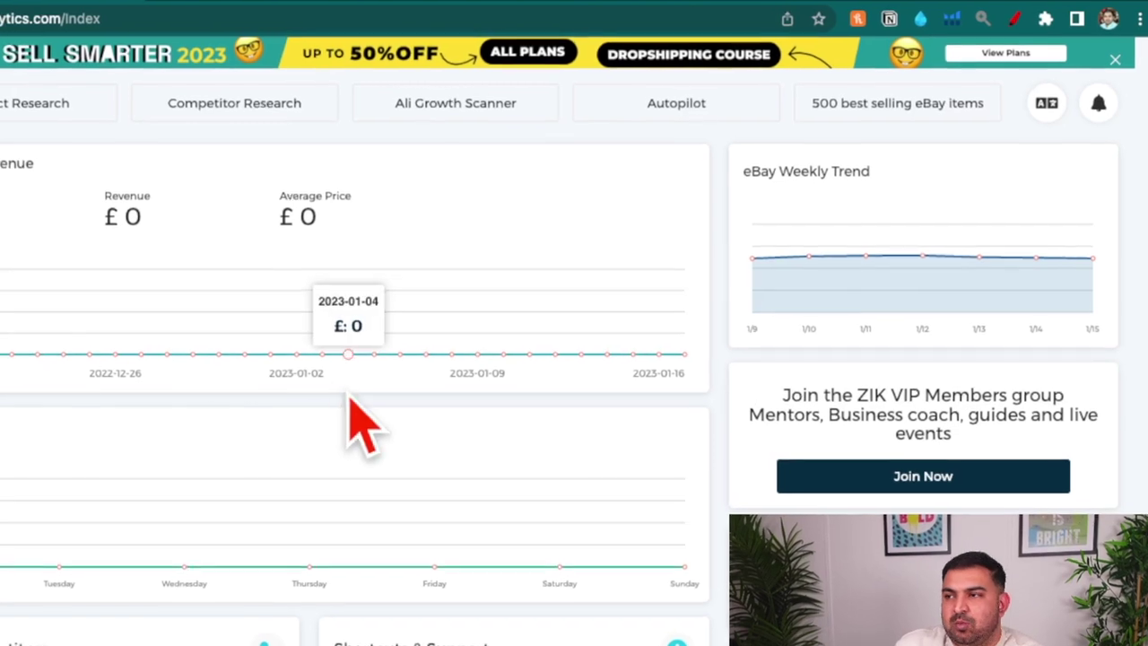
# Open the list of 500 best selling eBay items and filter it to the UK location.
pyautogui.click(827, 133)
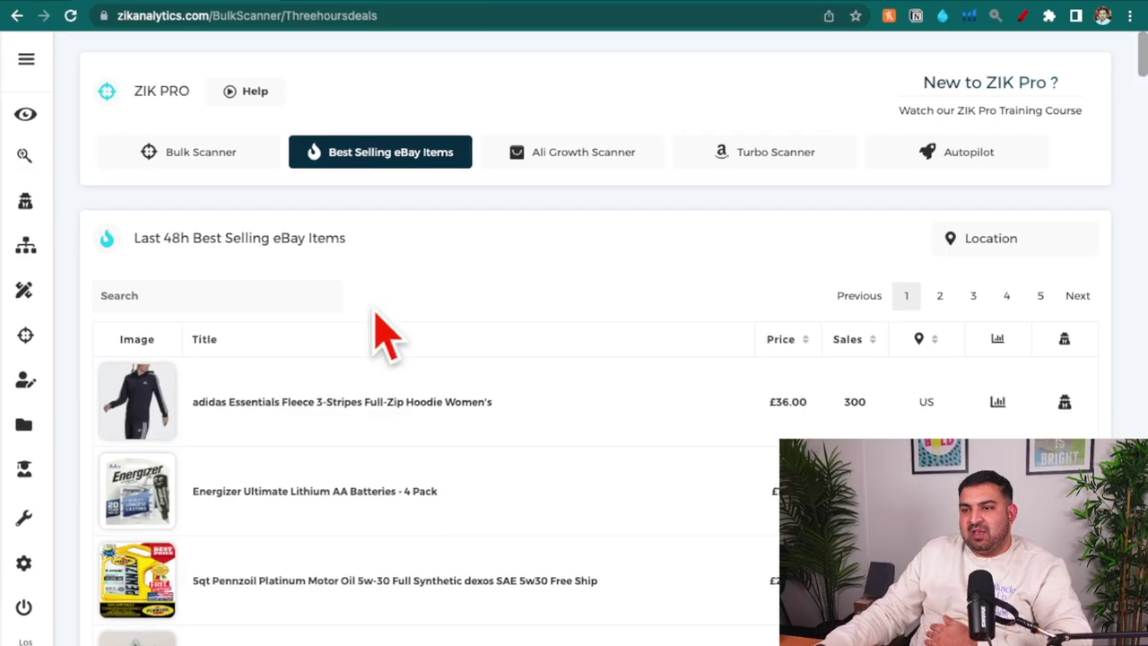
pyautogui.scroll(-1, 87, 551)
pyautogui.scroll(-2, 442, 280)
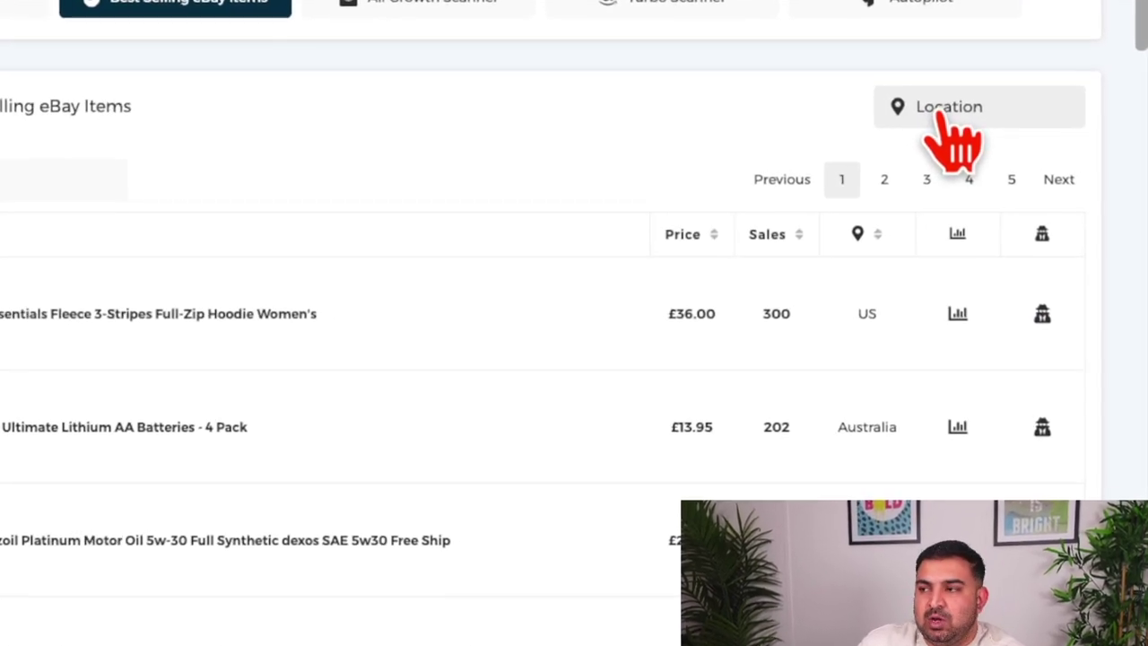
pyautogui.click(946, 114)
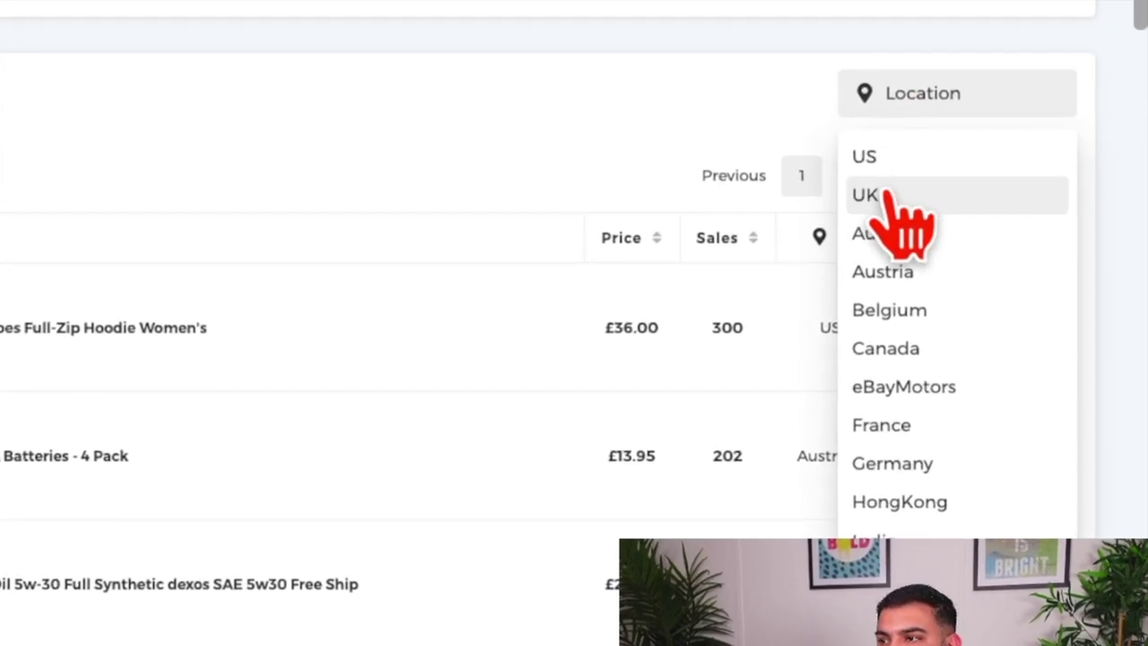
pyautogui.click(924, 194)
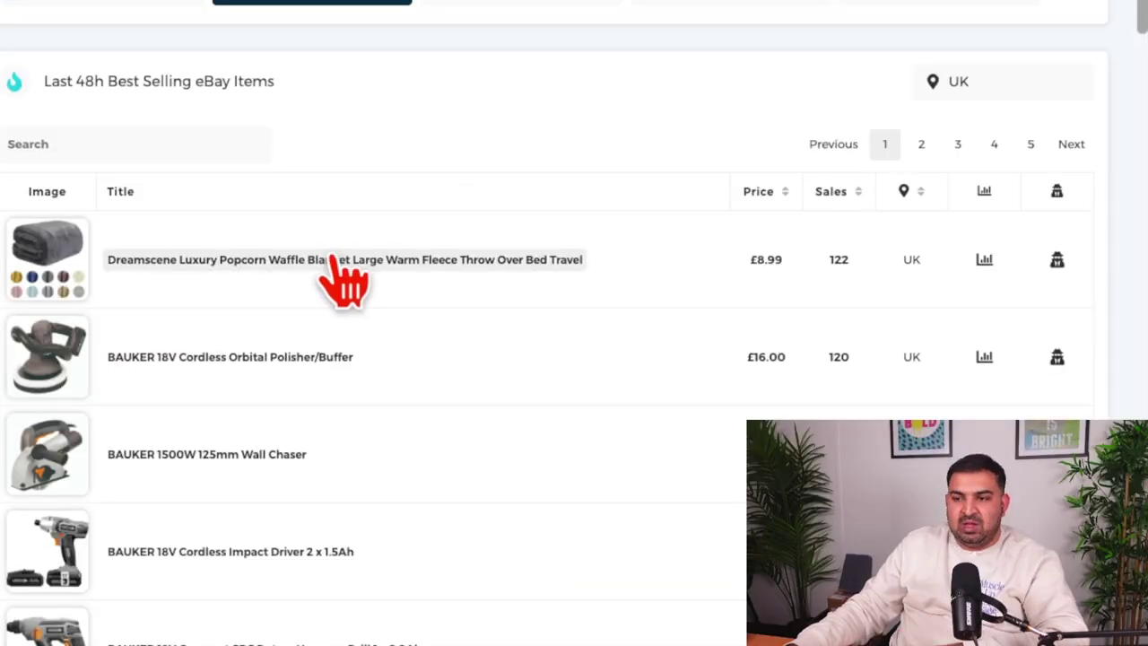
# Look through the last 48 hours' UK best sellers, from the top of the list down to the bird food listings.
pyautogui.scroll(-1, 339, 269)
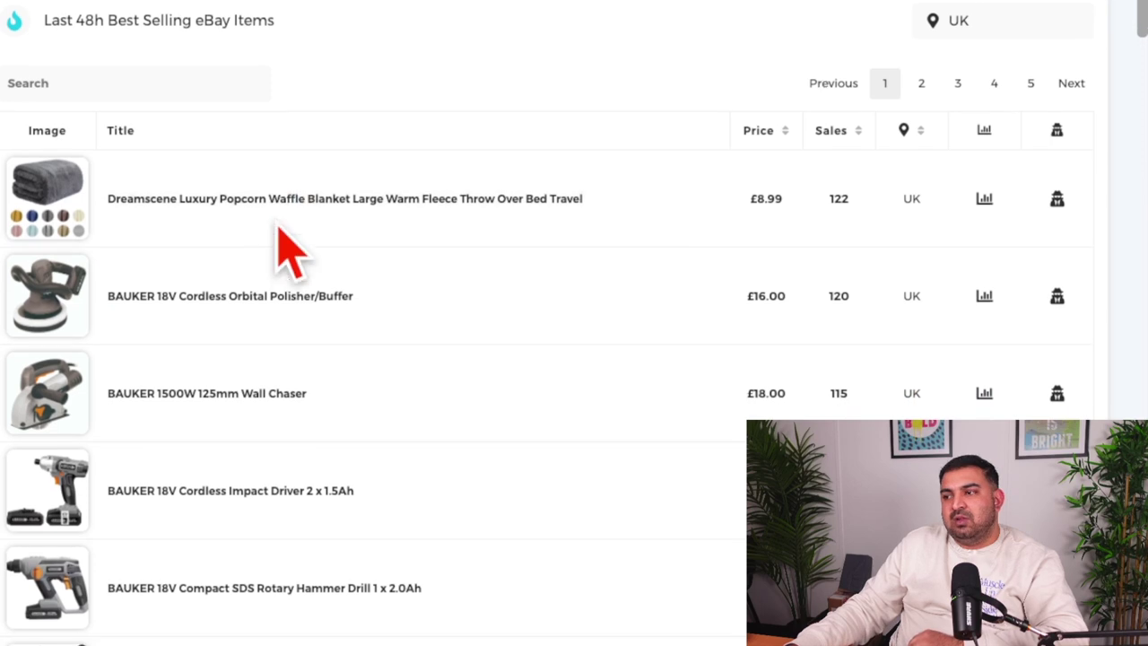
pyautogui.scroll(3, 368, 246)
pyautogui.tripleClick(282, 207)
pyautogui.click(282, 205)
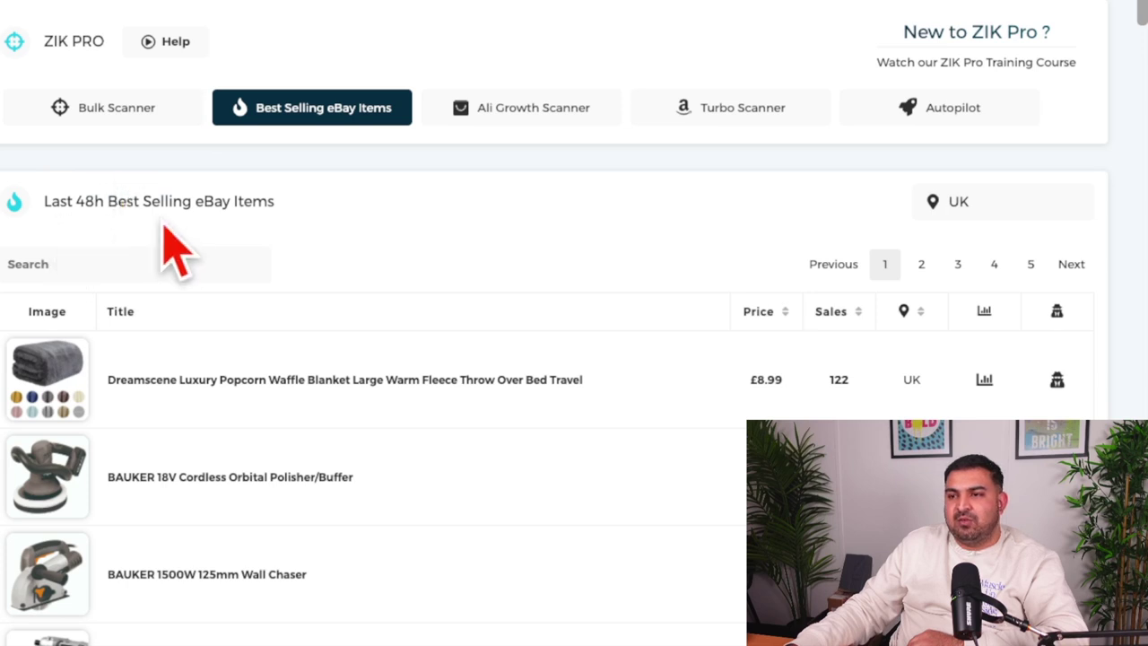
pyautogui.scroll(-3, 434, 247)
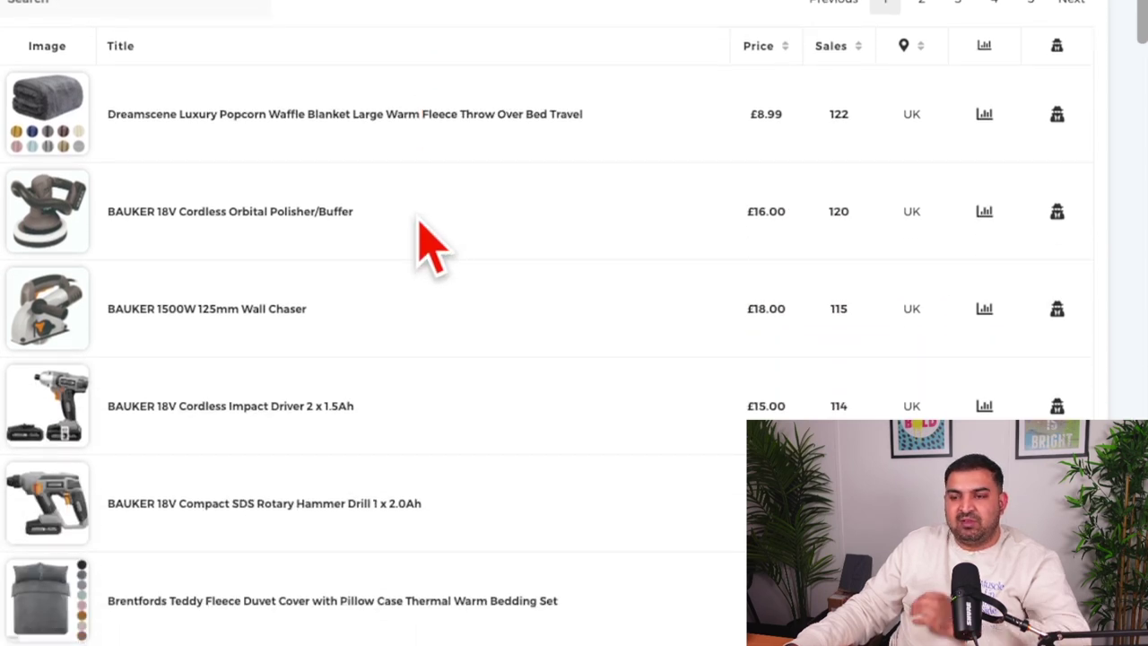
pyautogui.scroll(-2, 405, 232)
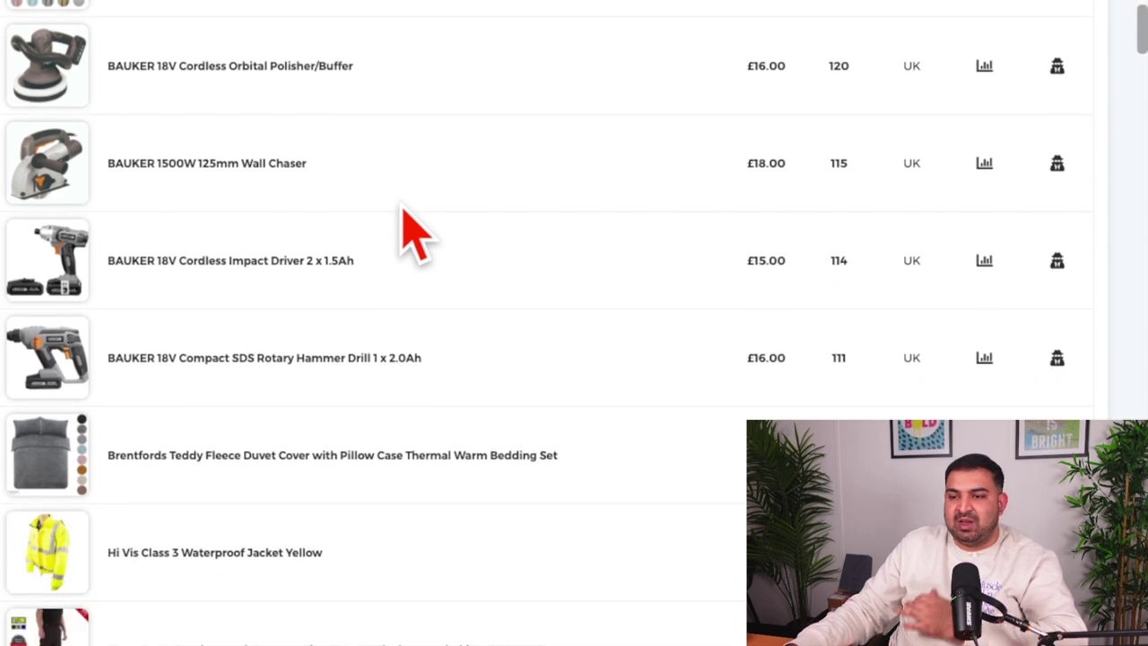
pyautogui.scroll(1, 406, 240)
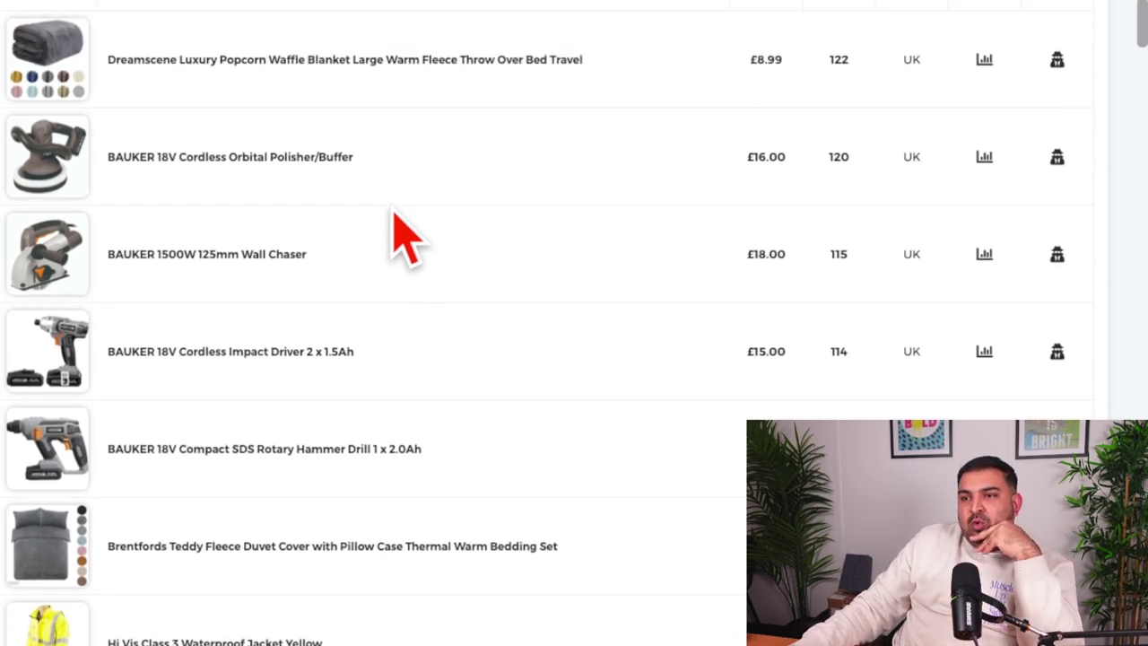
pyautogui.scroll(2, 406, 238)
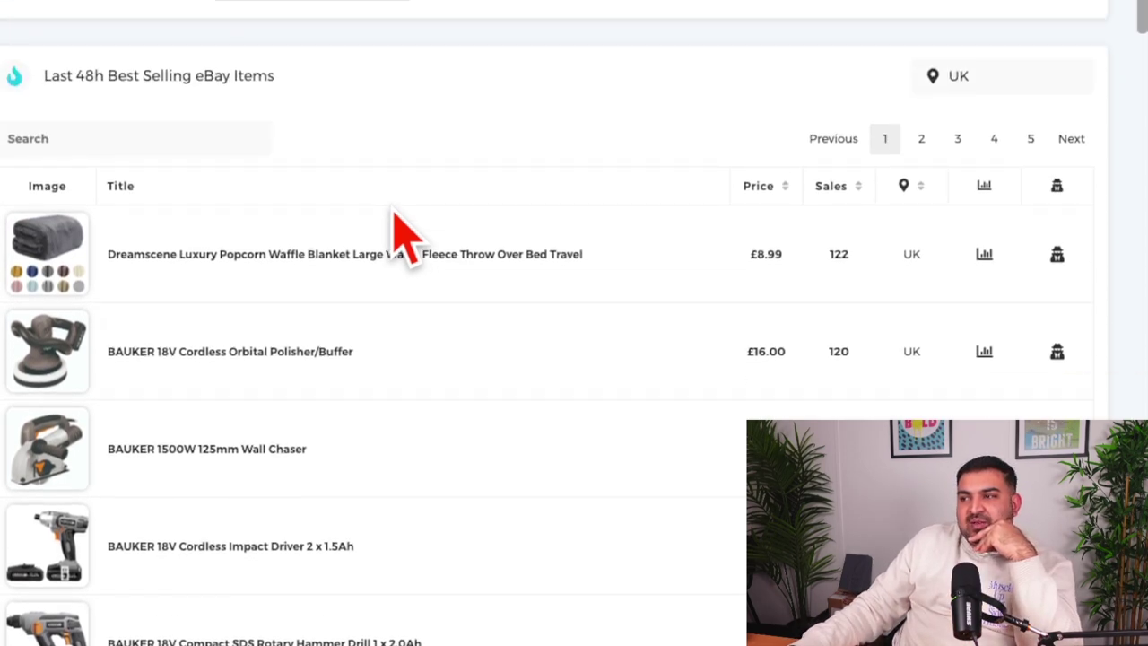
pyautogui.scroll(-1, 405, 238)
pyautogui.scroll(-7, 405, 238)
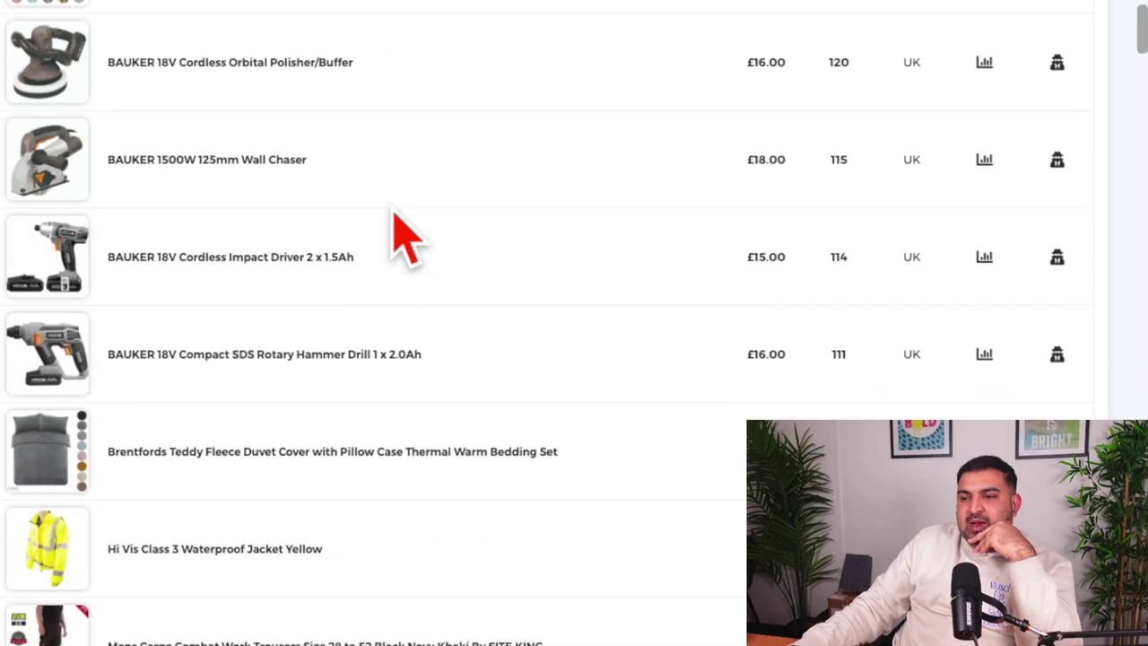
pyautogui.scroll(-3, 395, 215)
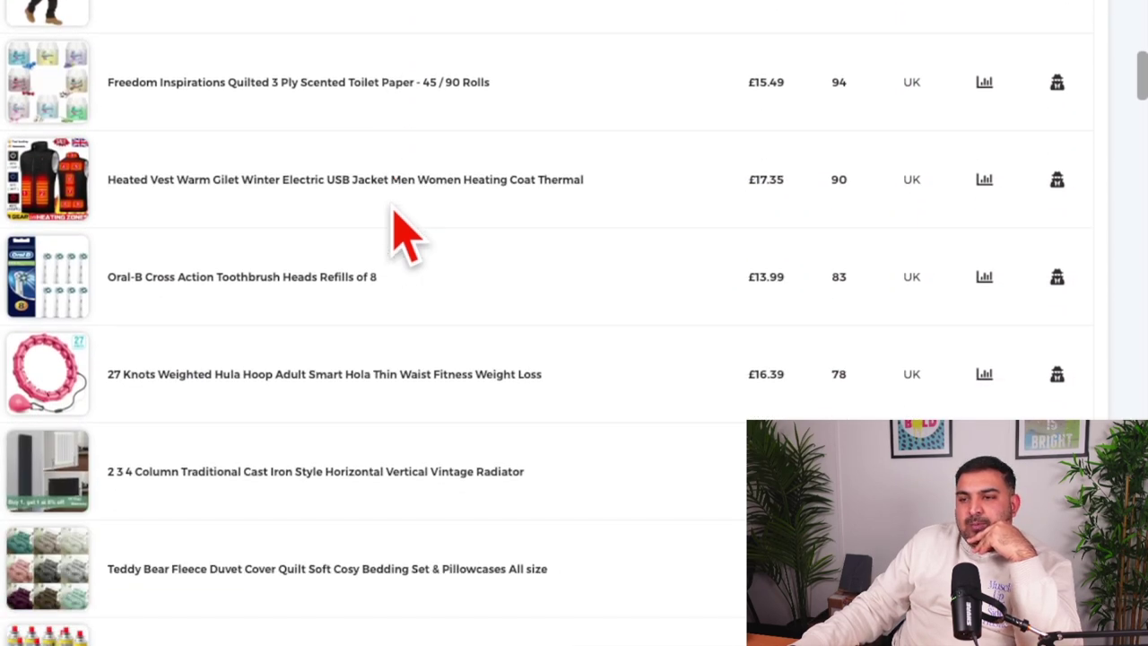
pyautogui.scroll(-2, 394, 215)
pyautogui.scroll(-3, 395, 213)
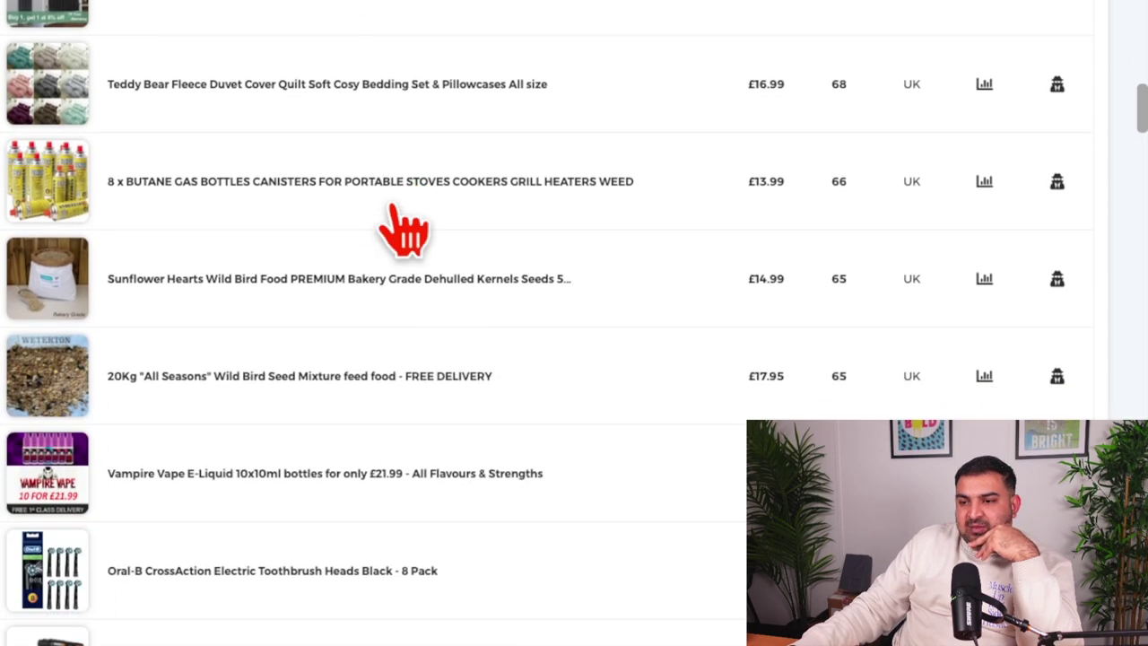
pyautogui.scroll(16, 397, 207)
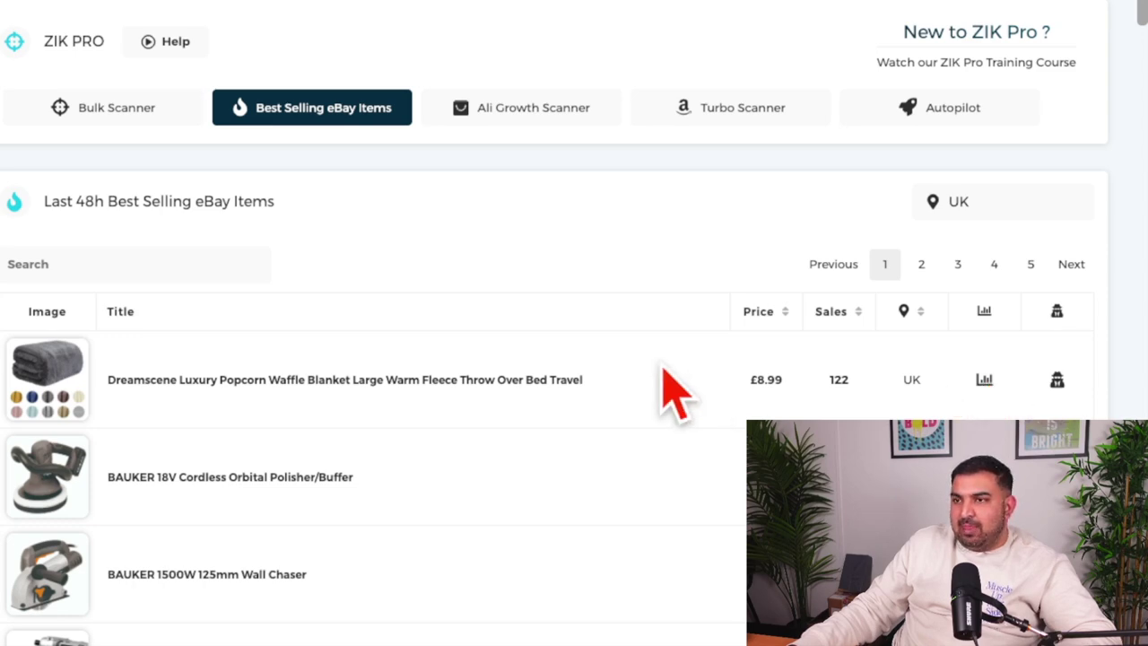
# Compare the titles, prices and sales of the UK best sellers to find a product worth researching.
pyautogui.scroll(-5, 673, 390)
pyautogui.scroll(-1, 673, 390)
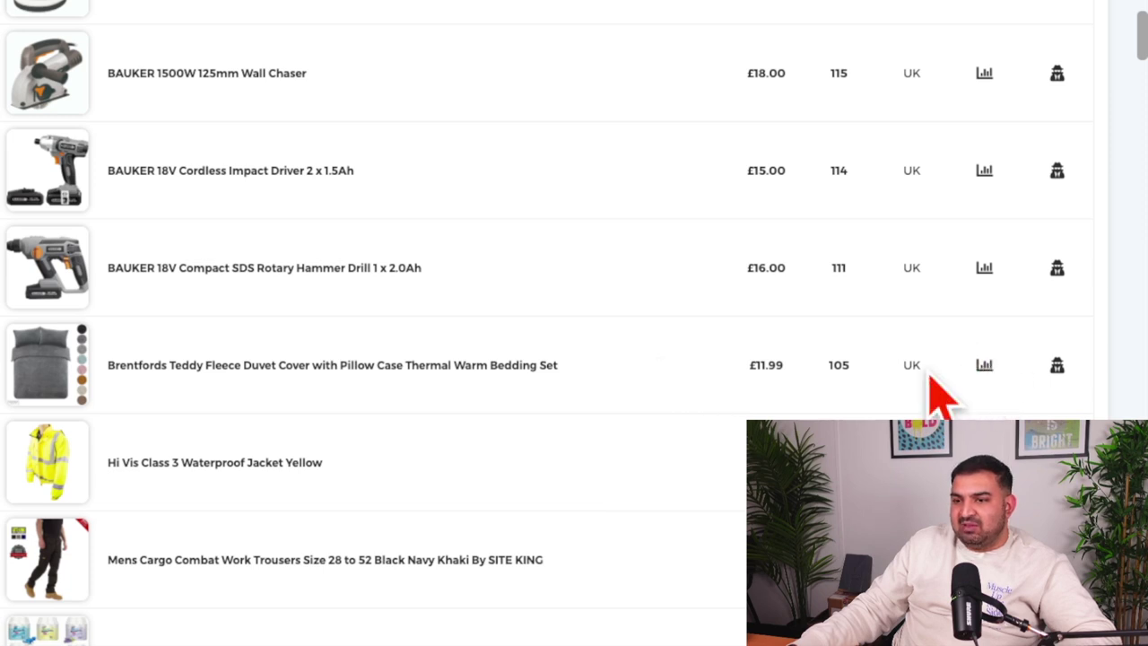
pyautogui.scroll(-2, 256, 310)
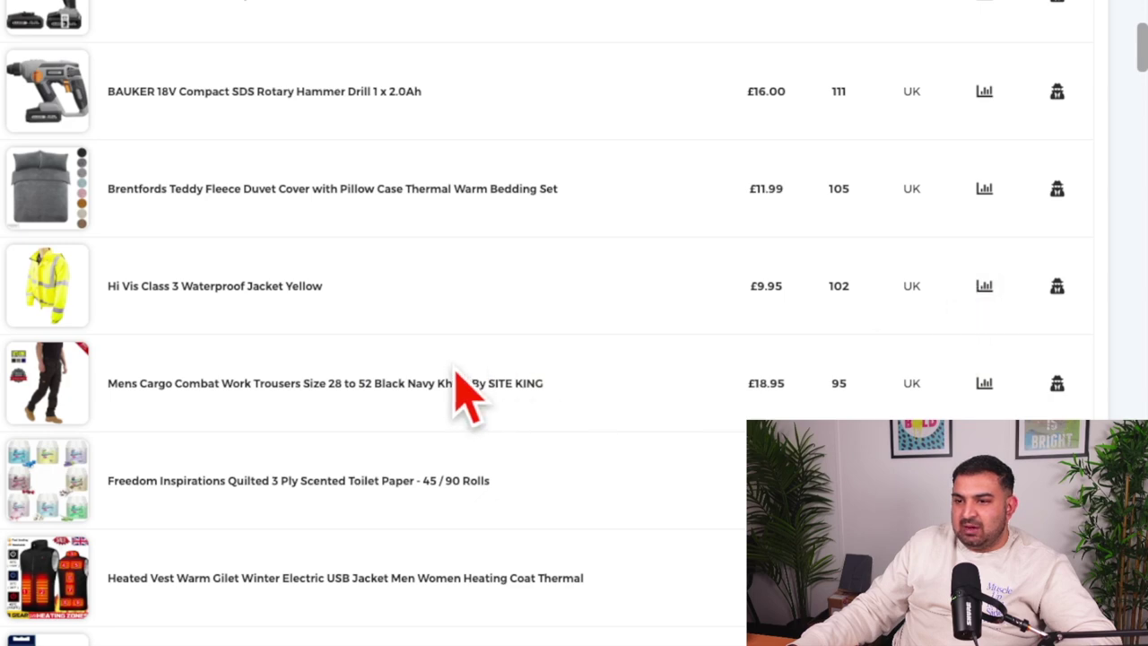
pyautogui.scroll(-3, 457, 334)
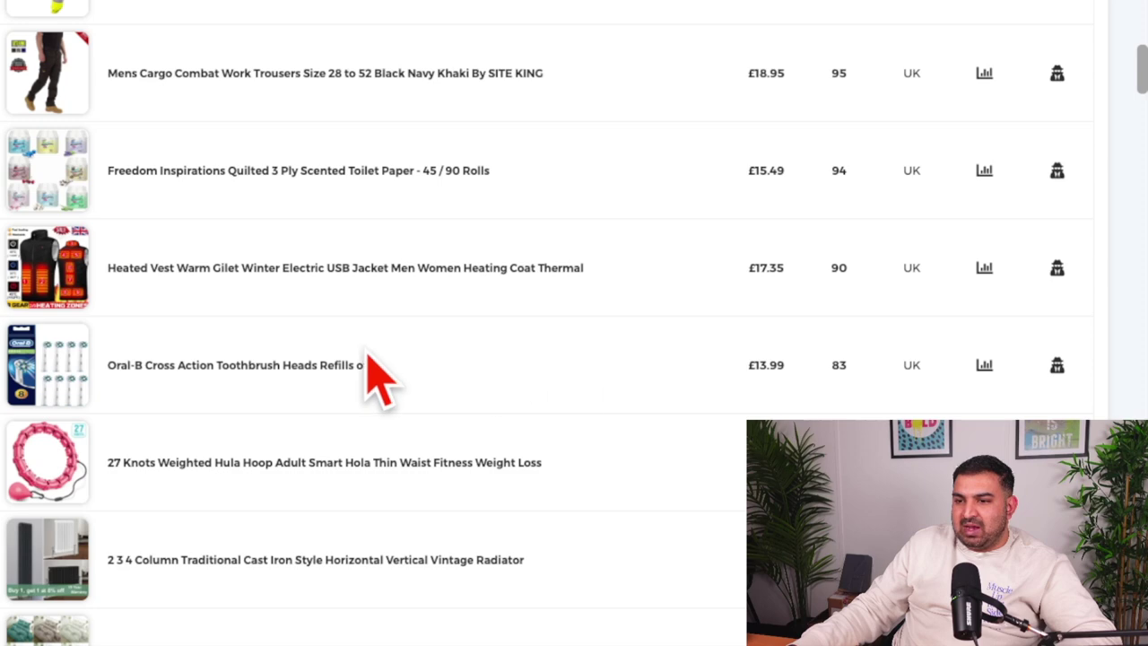
pyautogui.scroll(-1, 295, 372)
pyautogui.scroll(-1, 337, 319)
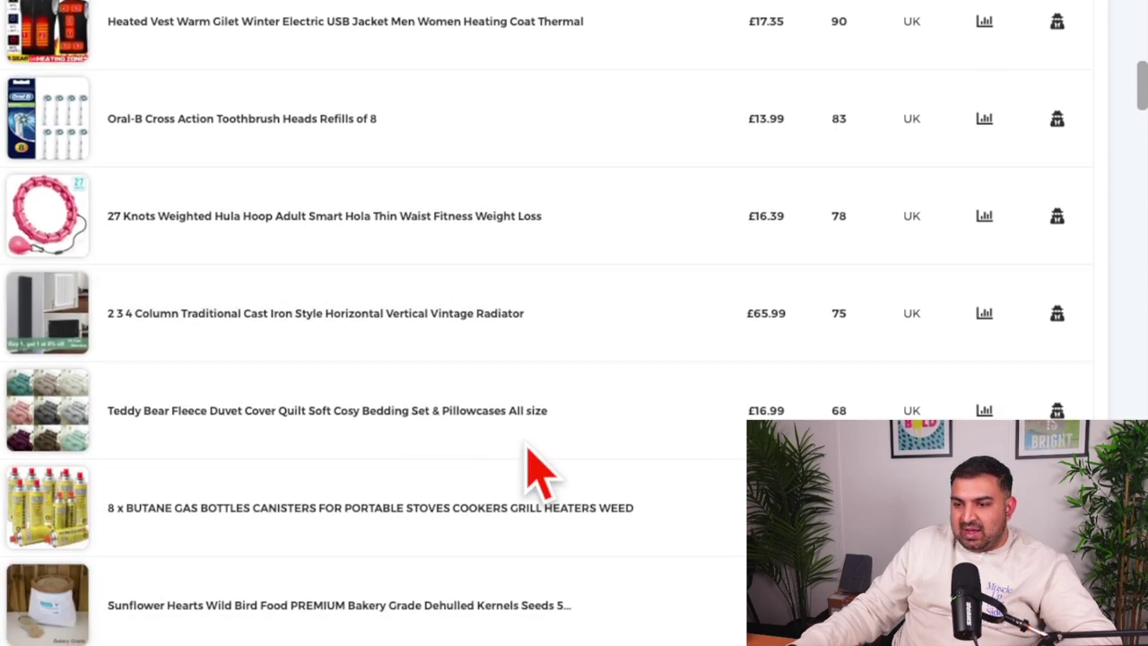
pyautogui.scroll(5, 423, 359)
pyautogui.scroll(5, 634, 389)
pyautogui.scroll(-3, 633, 389)
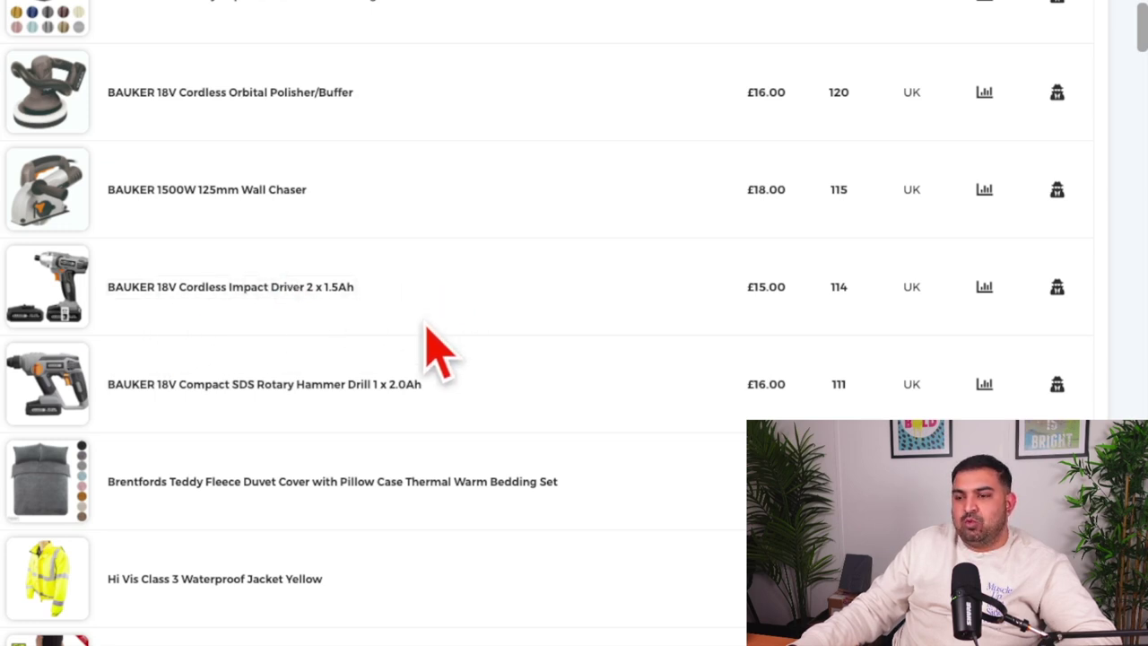
pyautogui.scroll(5, 435, 350)
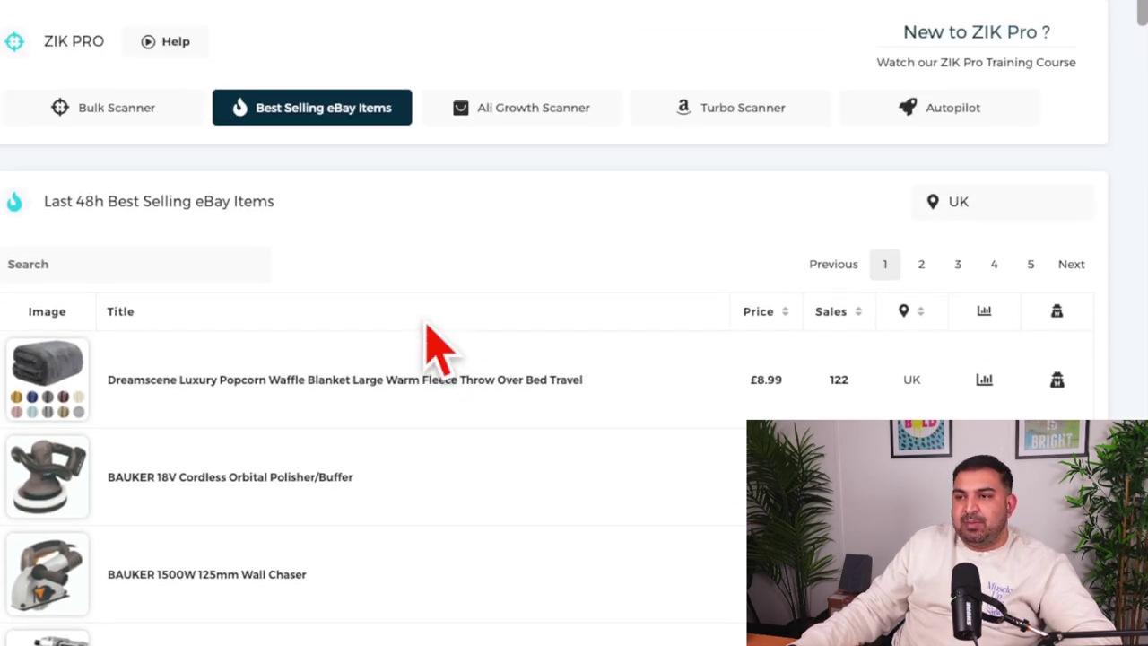
pyautogui.scroll(-5, 538, 386)
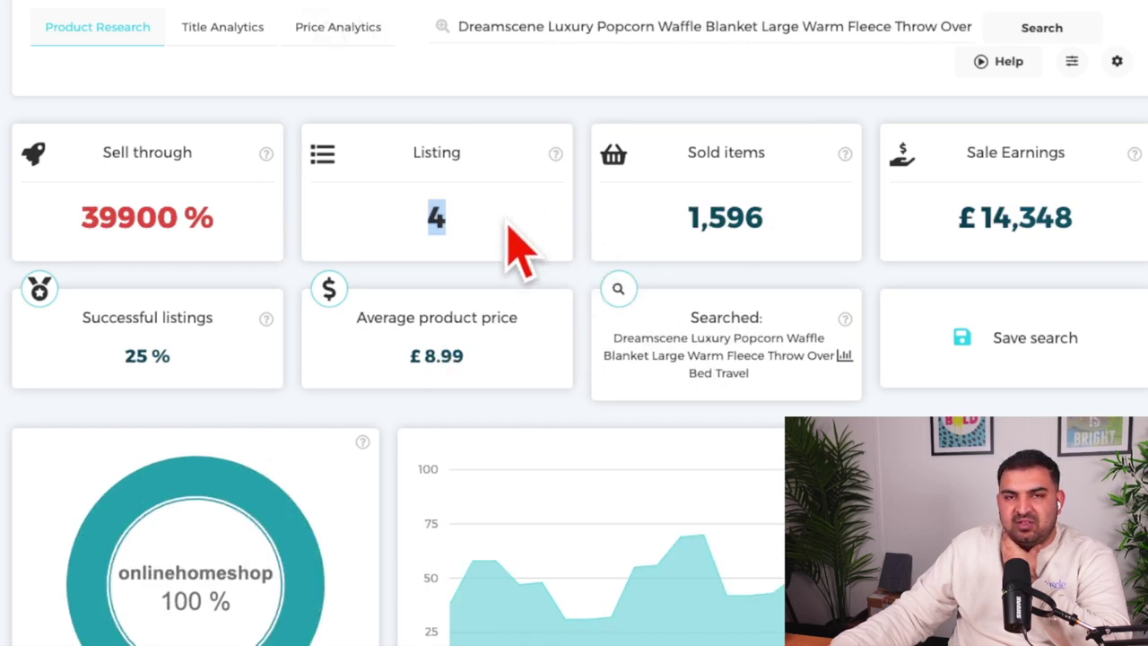
# Examine the product research figures, sales chart and seller table for the Dreamscene popcorn waffle blanket.
pyautogui.scroll(-5, 385, 273)
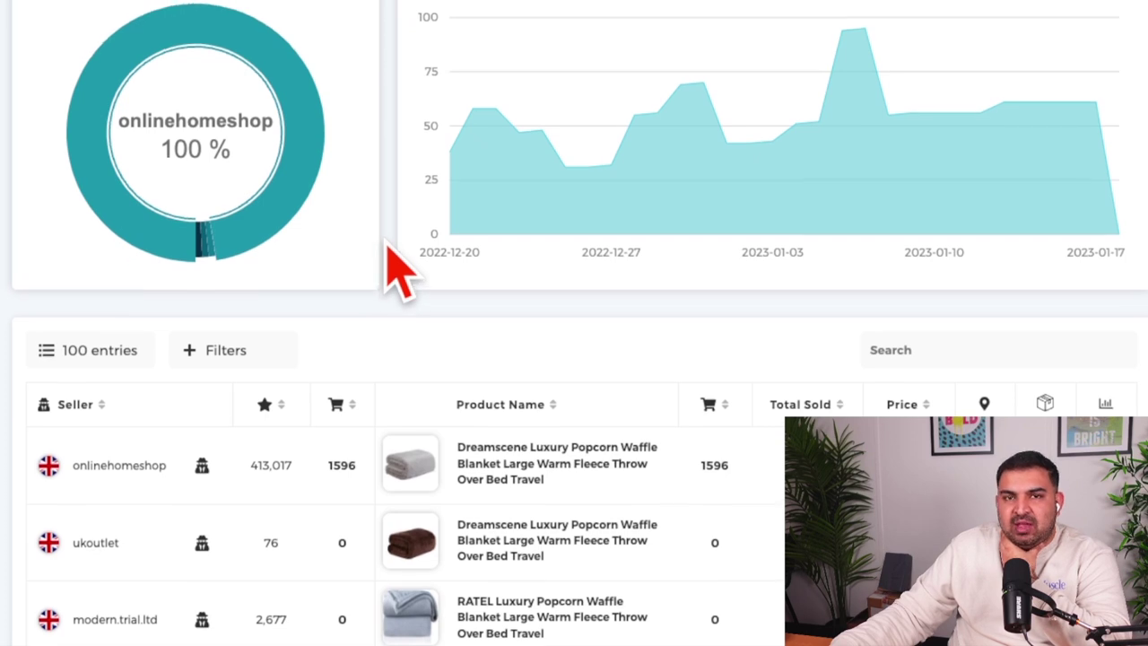
pyautogui.scroll(3, 395, 273)
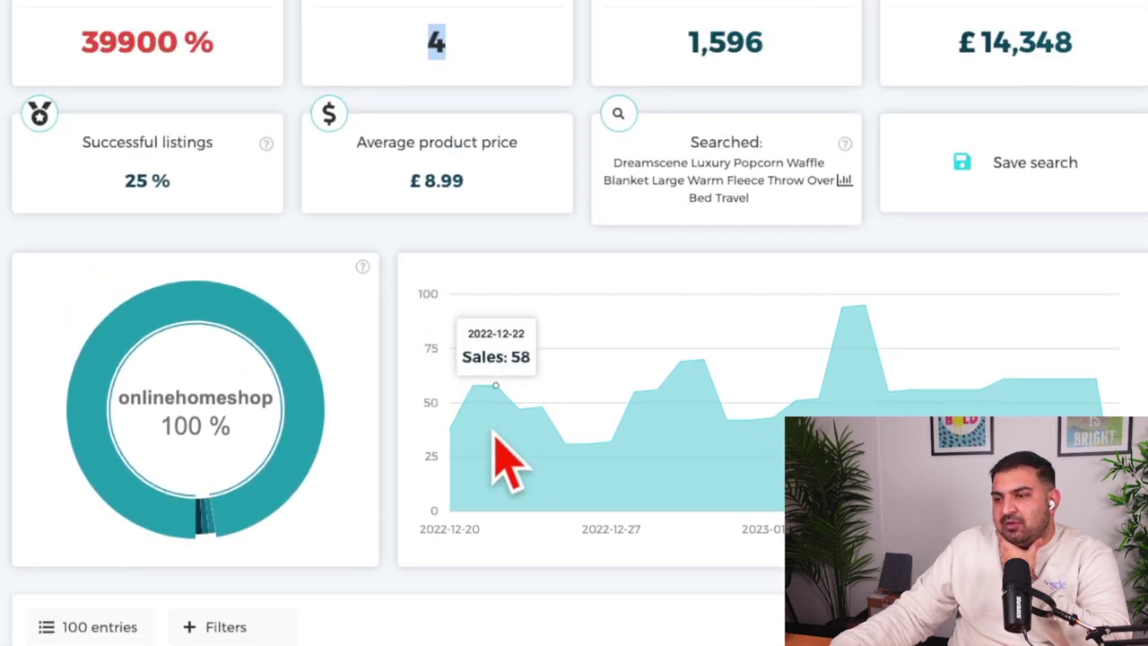
pyautogui.scroll(-1, 857, 314)
pyautogui.scroll(-2, 861, 314)
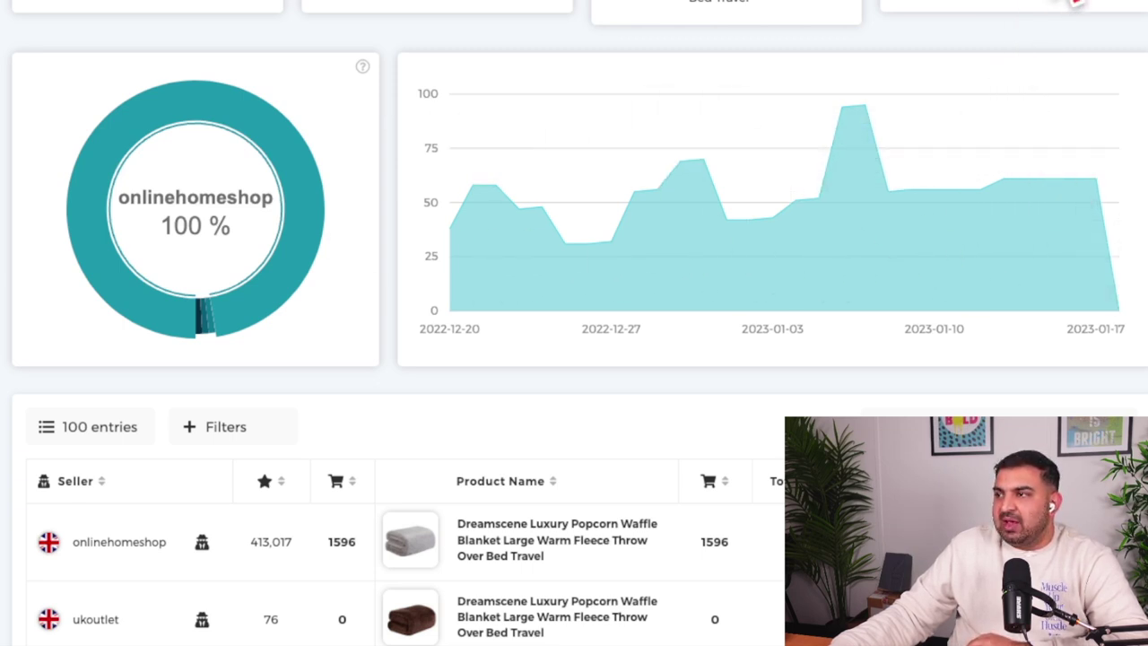
# Start the page annotation pen, mark the sales chart's peak and dip and a zigzag in red, and clear the drawings.
pyautogui.click(1075, 2)
pyautogui.moveTo(858, 102); pyautogui.dragTo(906, 38)
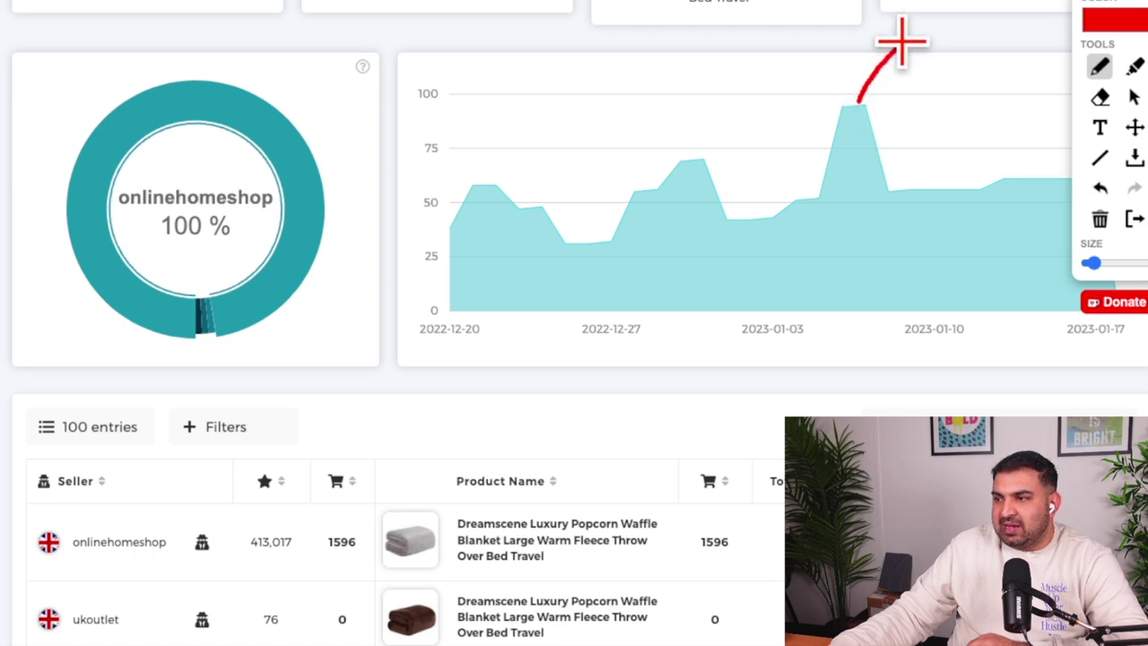
pyautogui.moveTo(578, 258); pyautogui.dragTo(536, 336)
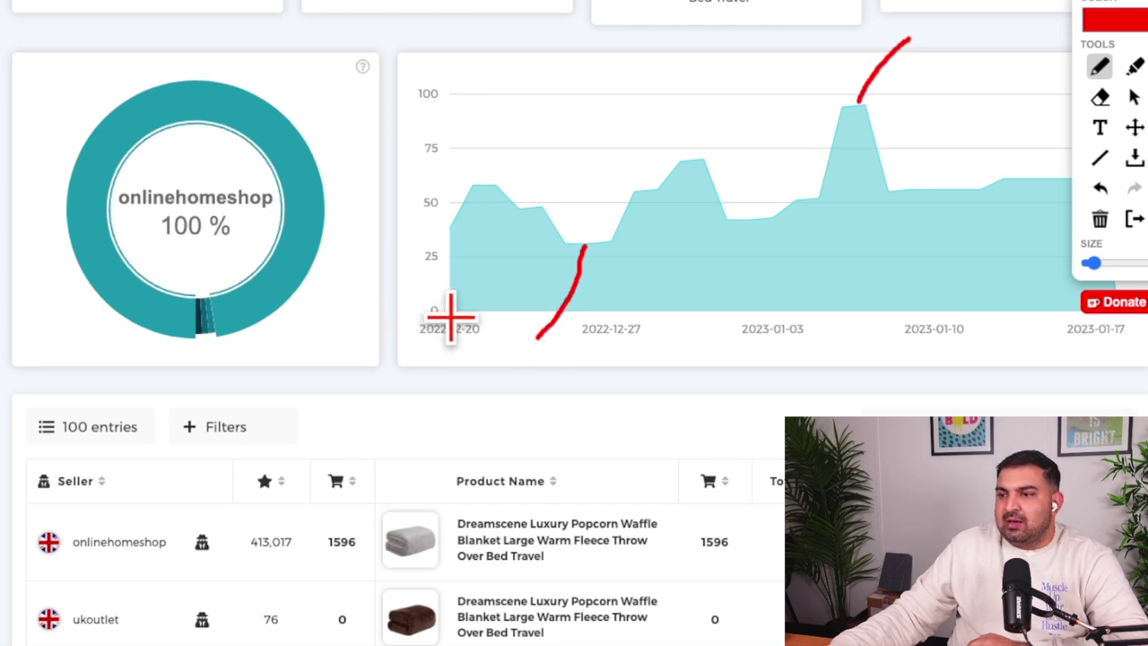
pyautogui.moveTo(444, 305)
pyautogui.mouseDown()
pyautogui.moveTo(541, 102)
pyautogui.moveTo(731, 325)
pyautogui.moveTo(870, 24)
pyautogui.moveTo(1034, 388)
pyautogui.moveTo(1048, 21)
pyautogui.mouseUp()
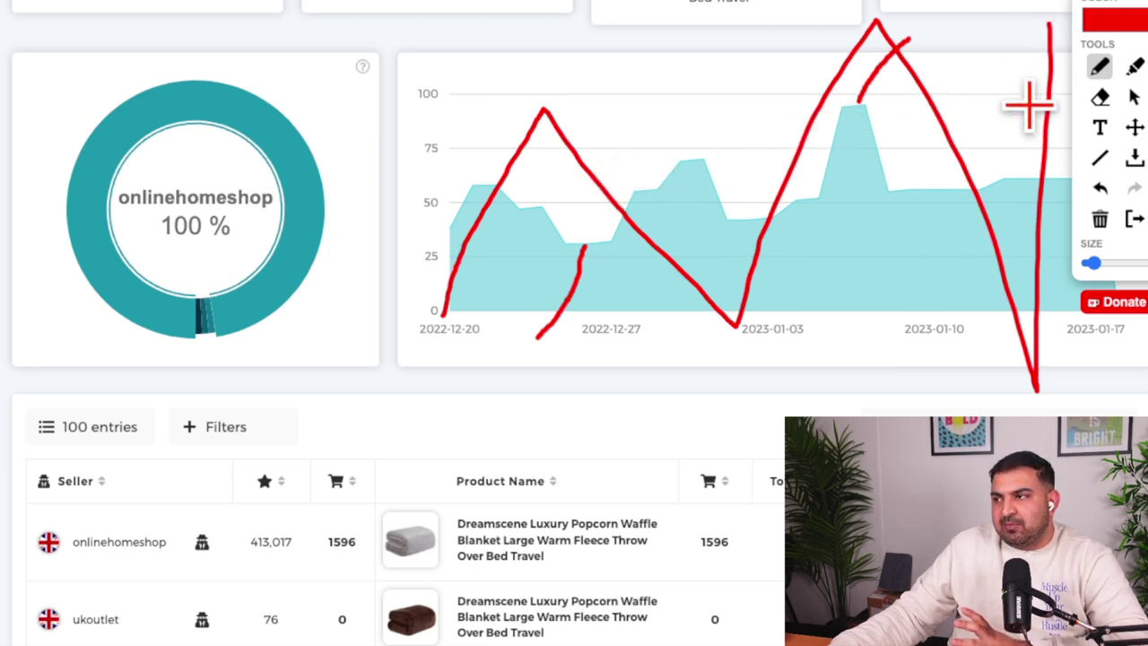
pyautogui.click(1100, 220)
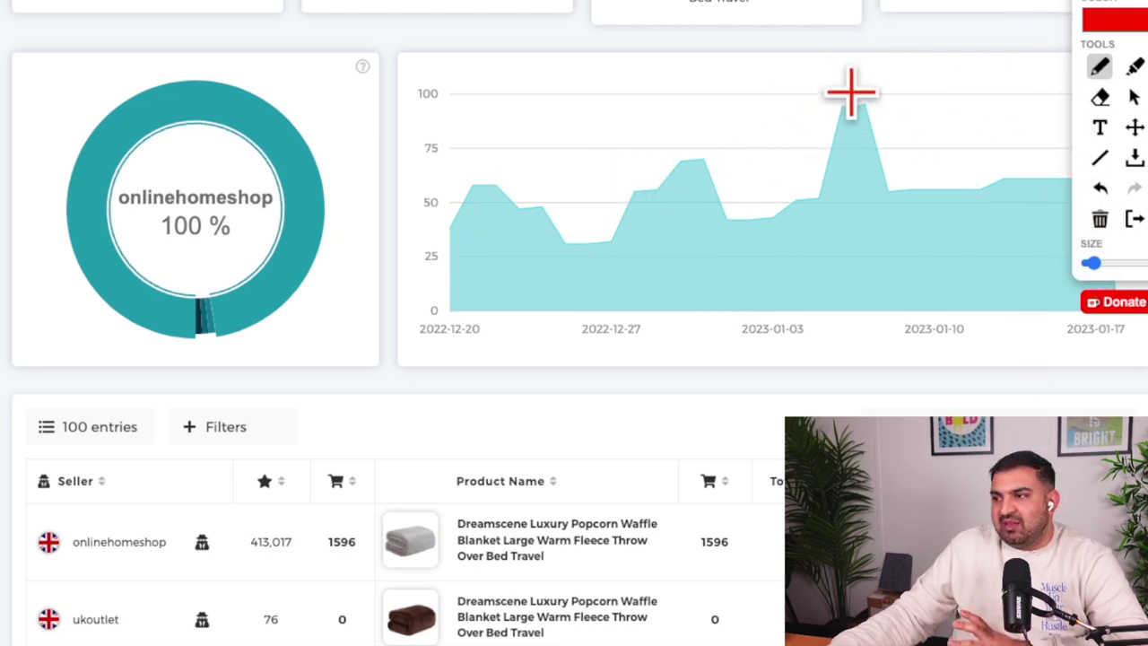
# Mark the sales chart's highest peak in red and draw a roughly horizontal trend line across the chart near 50 sales.
pyautogui.moveTo(866, 84); pyautogui.dragTo(911, 61)
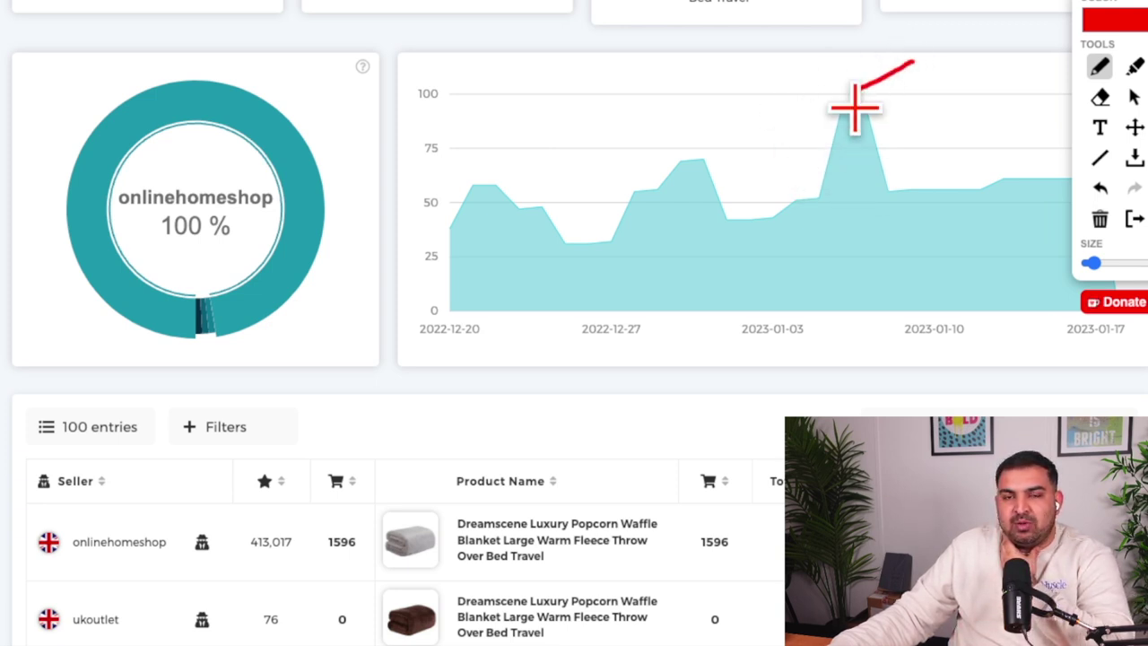
pyautogui.scroll(2, 707, 143)
pyautogui.scroll(1, 707, 144)
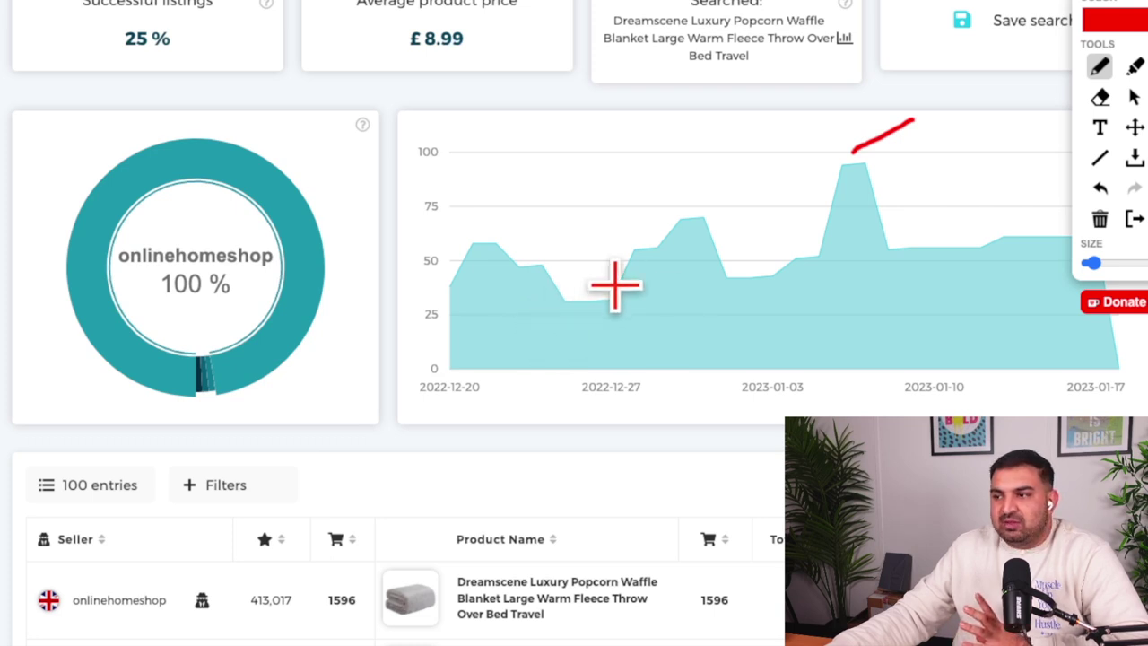
pyautogui.moveTo(463, 257)
pyautogui.mouseDown()
pyautogui.moveTo(736, 266)
pyautogui.moveTo(960, 250)
pyautogui.mouseUp()
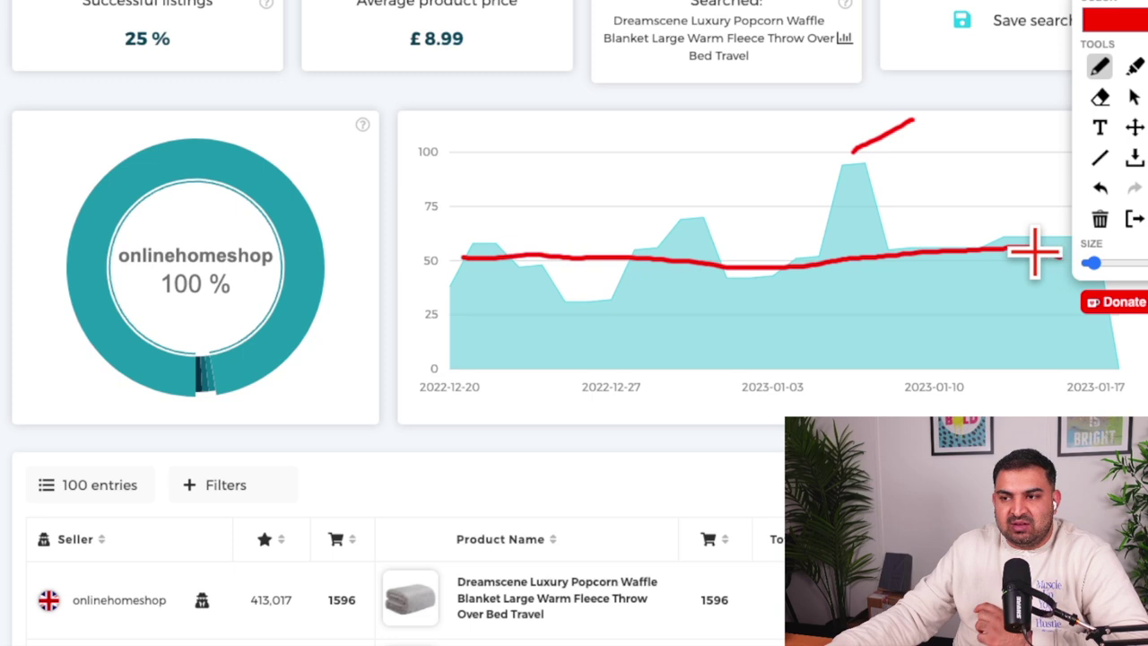
# Clear the red drawings, put red ticks on the sales chart and the seller share donut, and leave the pen.
pyautogui.click(1100, 220)
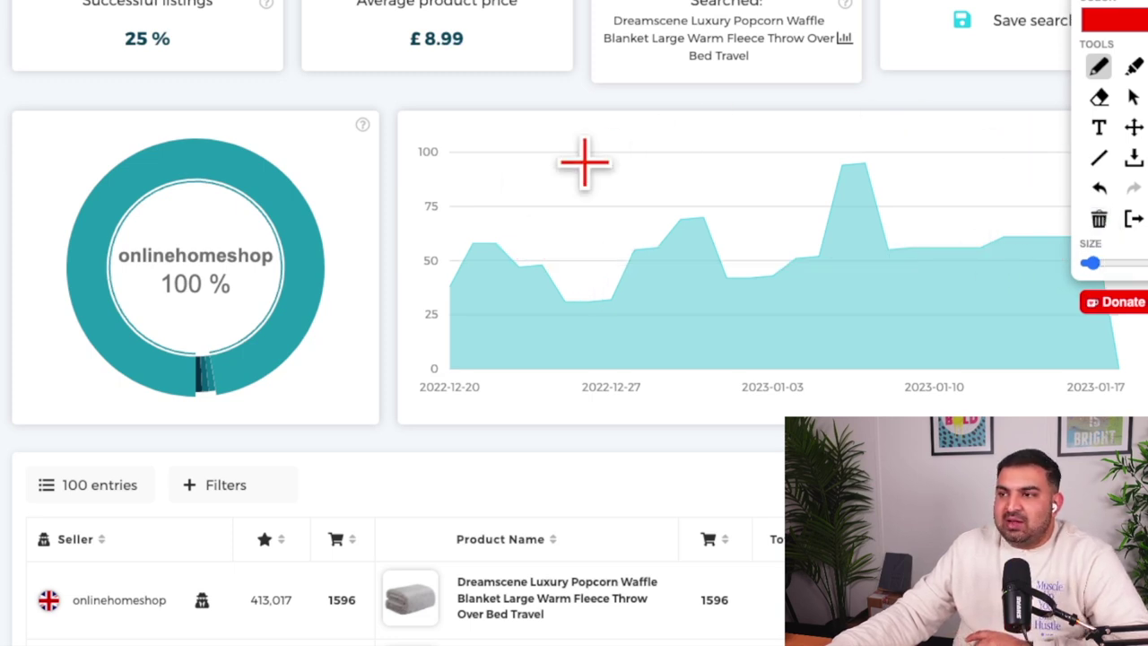
pyautogui.moveTo(613, 188); pyautogui.dragTo(771, 121)
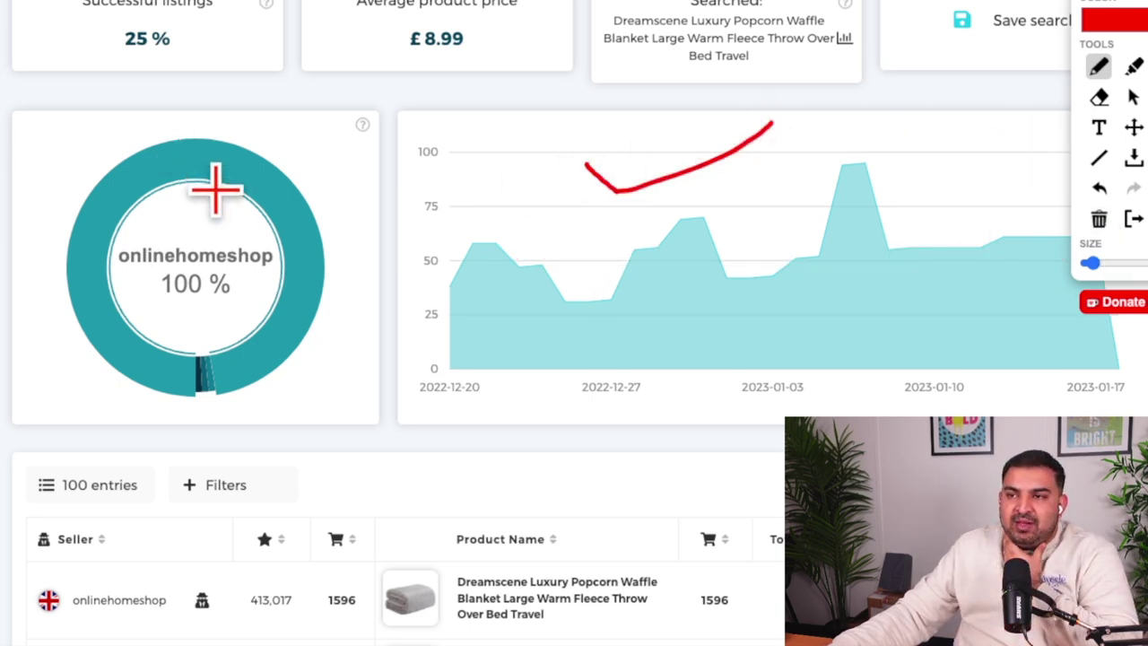
pyautogui.scroll(1, 215, 189)
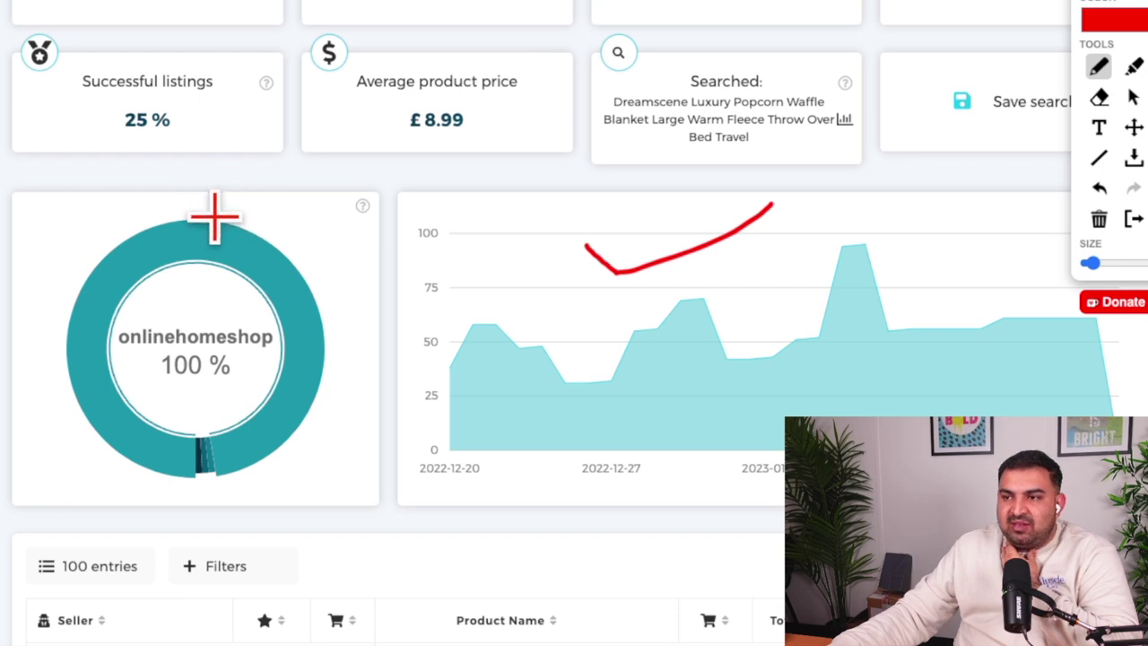
pyautogui.moveTo(217, 210); pyautogui.dragTo(313, 148)
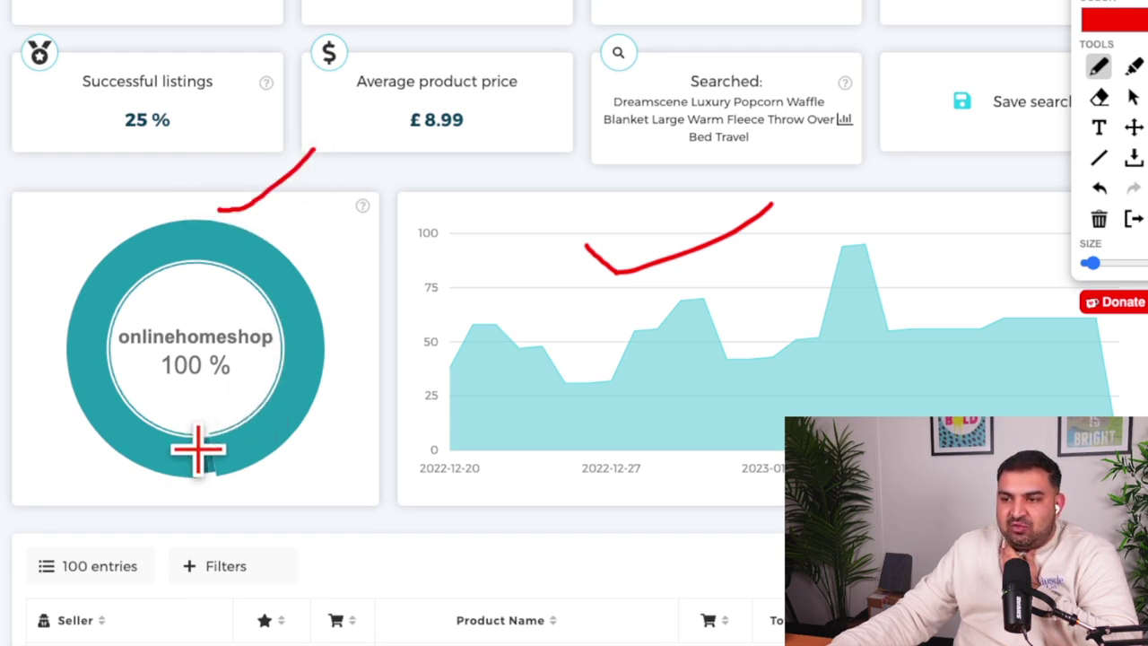
pyautogui.click(1134, 97)
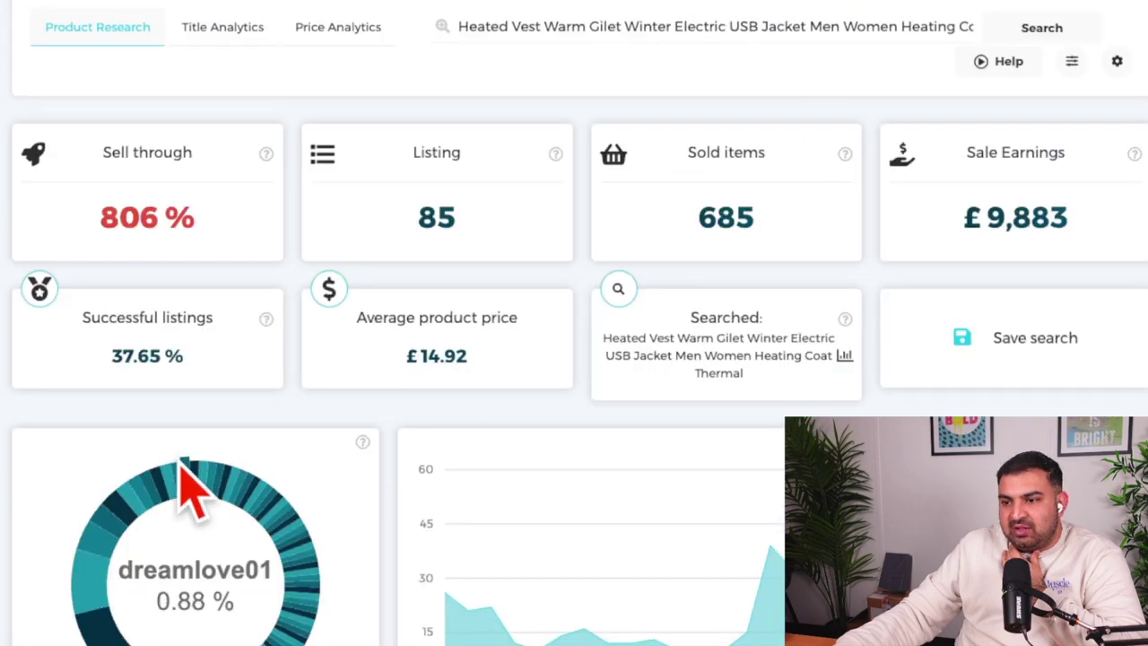
# Review the heated vest's research page and highlight the popcorn waffle blanket's sell-through and listing figures.
pyautogui.scroll(-5, 194, 473)
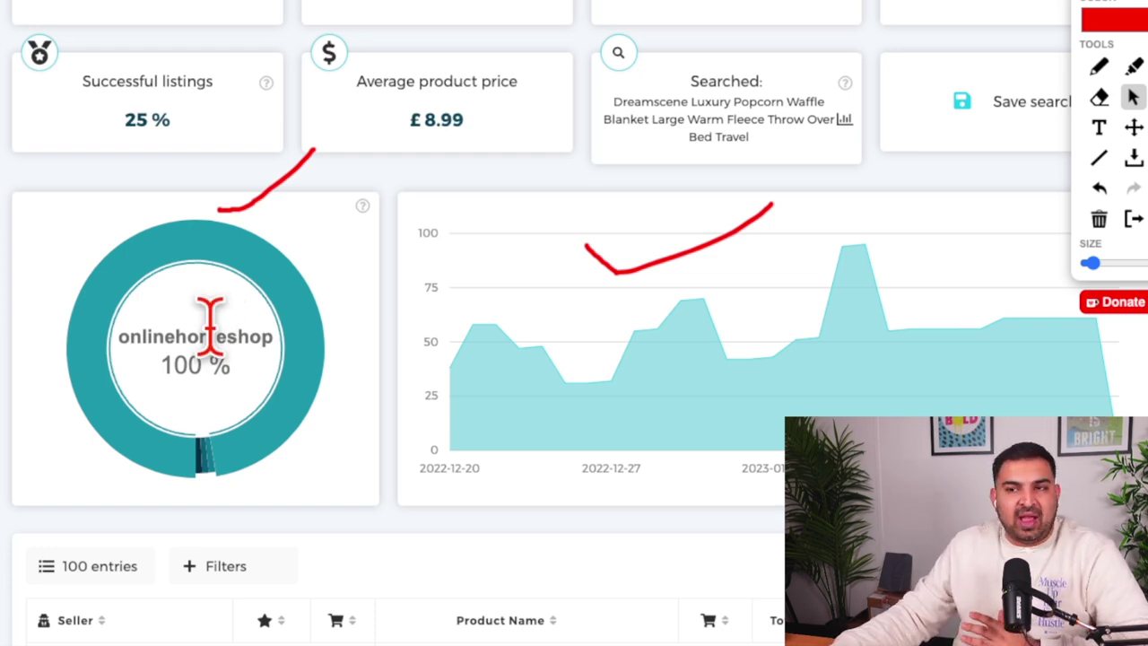
pyautogui.scroll(3, 225, 359)
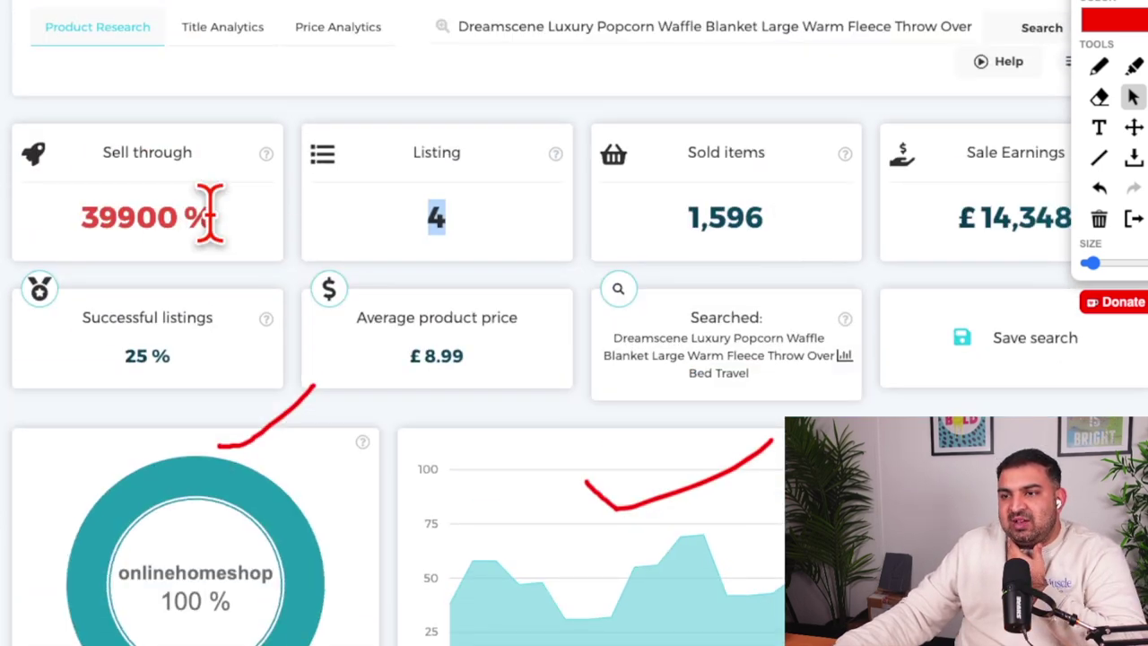
pyautogui.moveTo(197, 214); pyautogui.dragTo(92, 213)
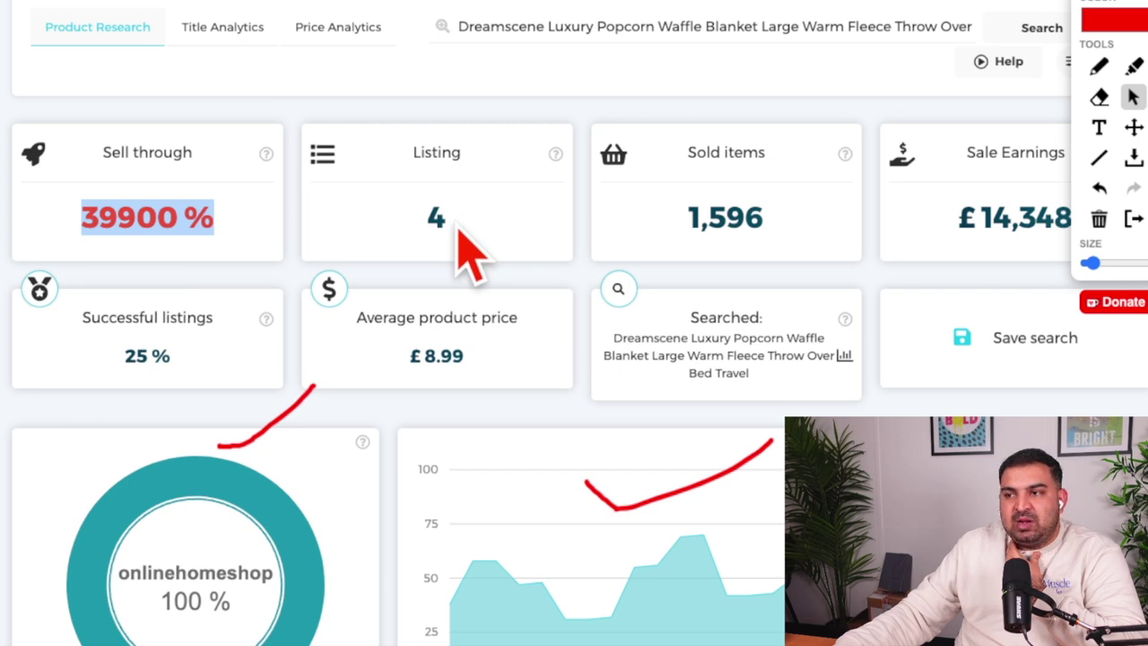
pyautogui.moveTo(458, 227); pyautogui.dragTo(413, 213)
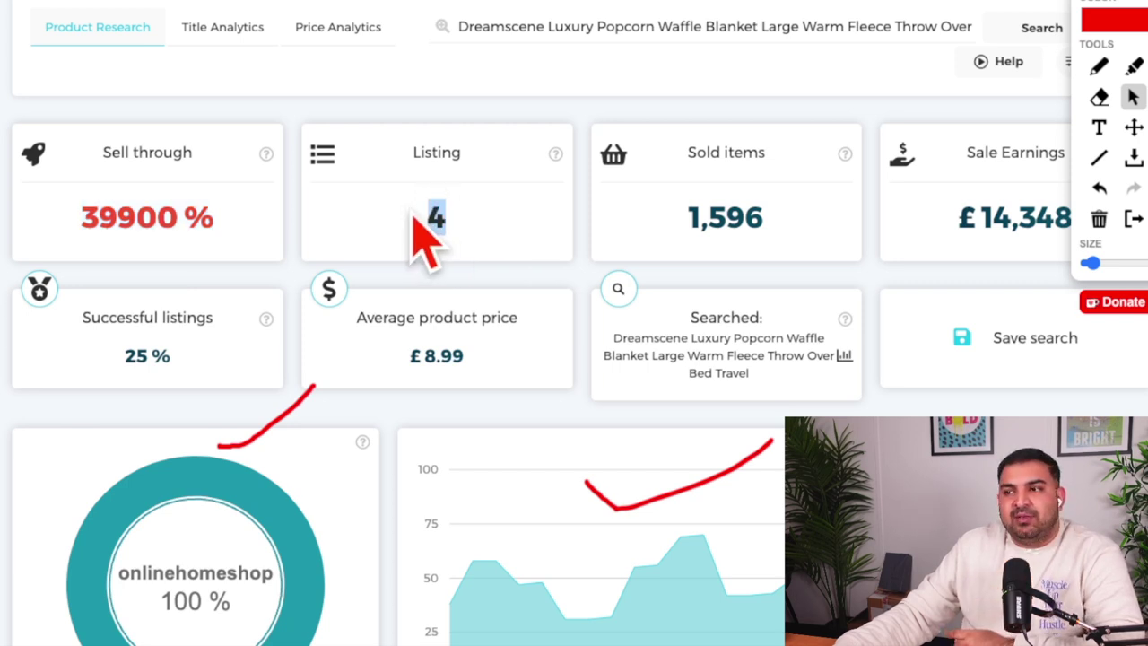
# Draw a red tick beside the blanket's Sell through heading with the annotation pen.
pyautogui.click(1100, 67)
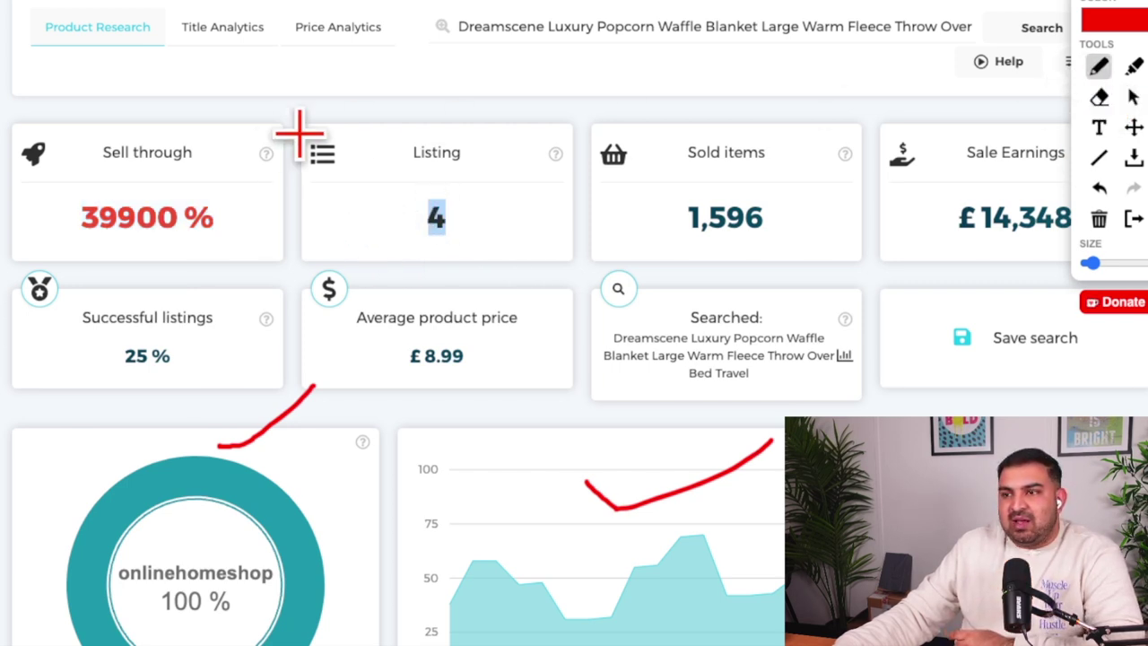
pyautogui.moveTo(247, 146); pyautogui.dragTo(318, 89)
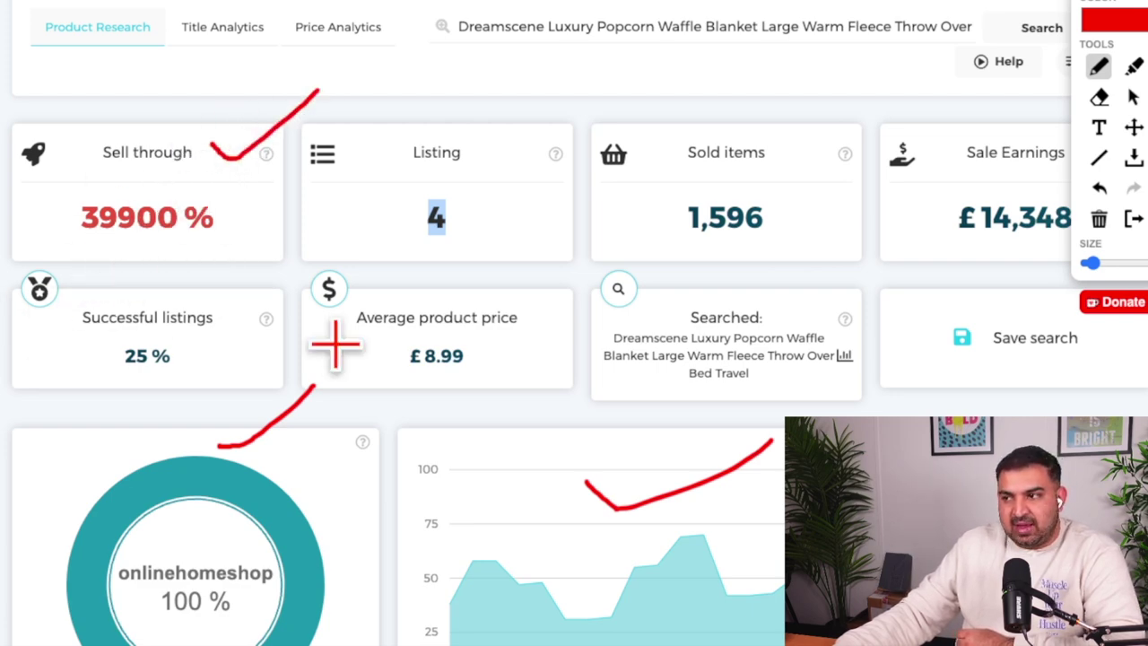
pyautogui.scroll(-2, 813, 299)
pyautogui.scroll(2, 1020, 149)
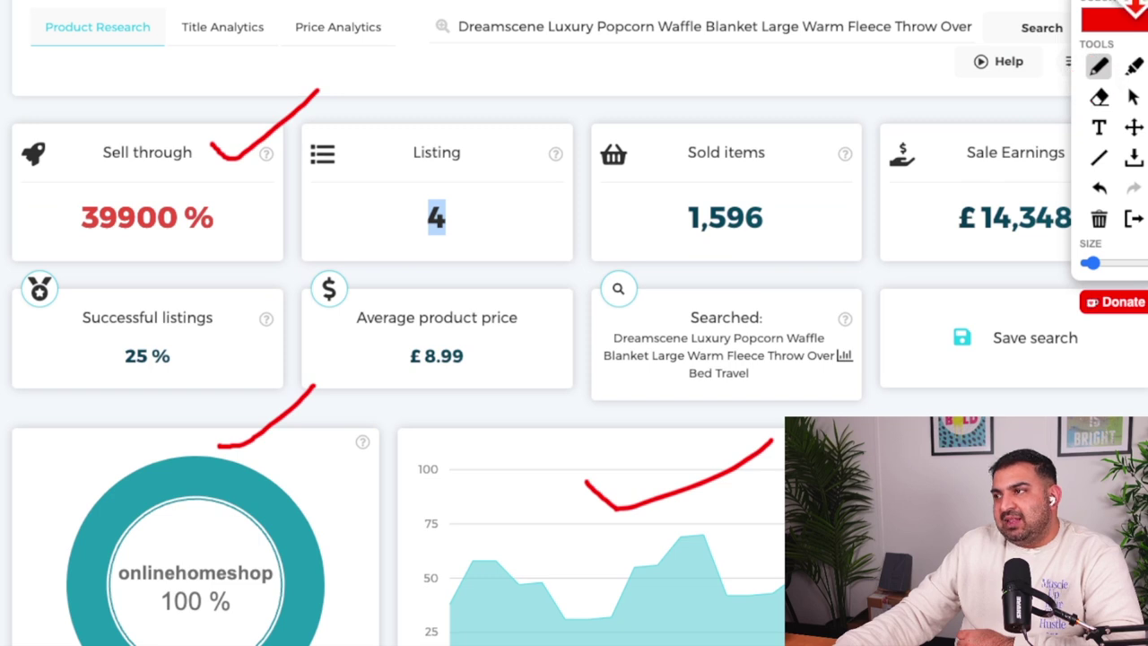
# Move the annotation palette off the Sale Earnings card, highlight the blanket's earnings figure, and move the palette back.
pyautogui.moveTo(1135, 7); pyautogui.dragTo(359, 225)
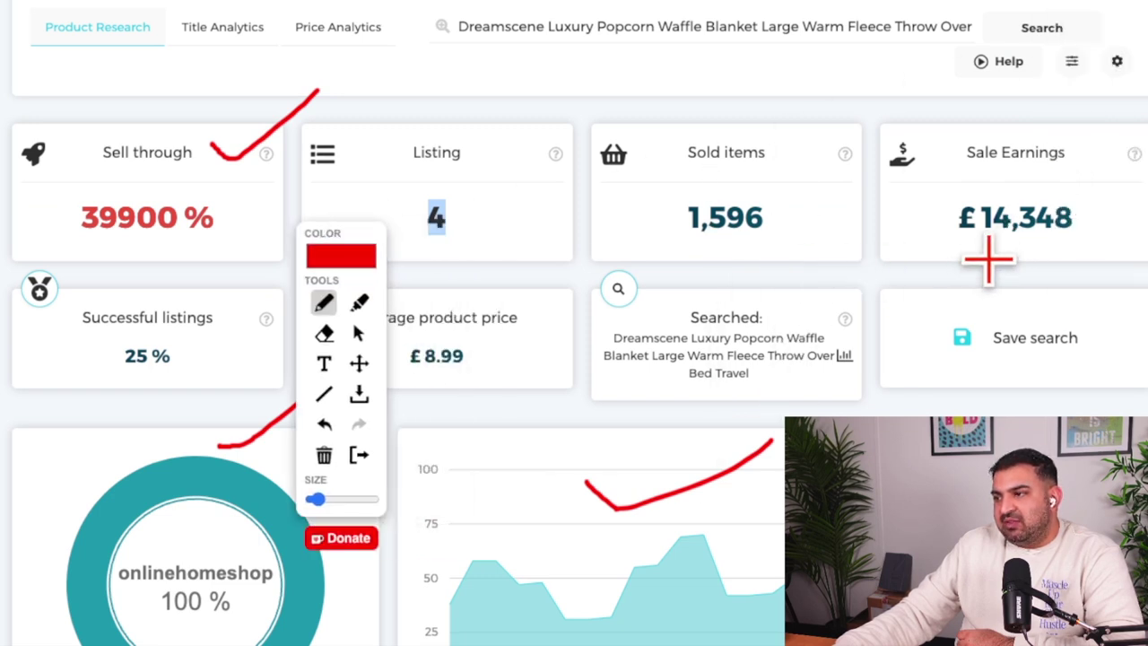
pyautogui.click(359, 333)
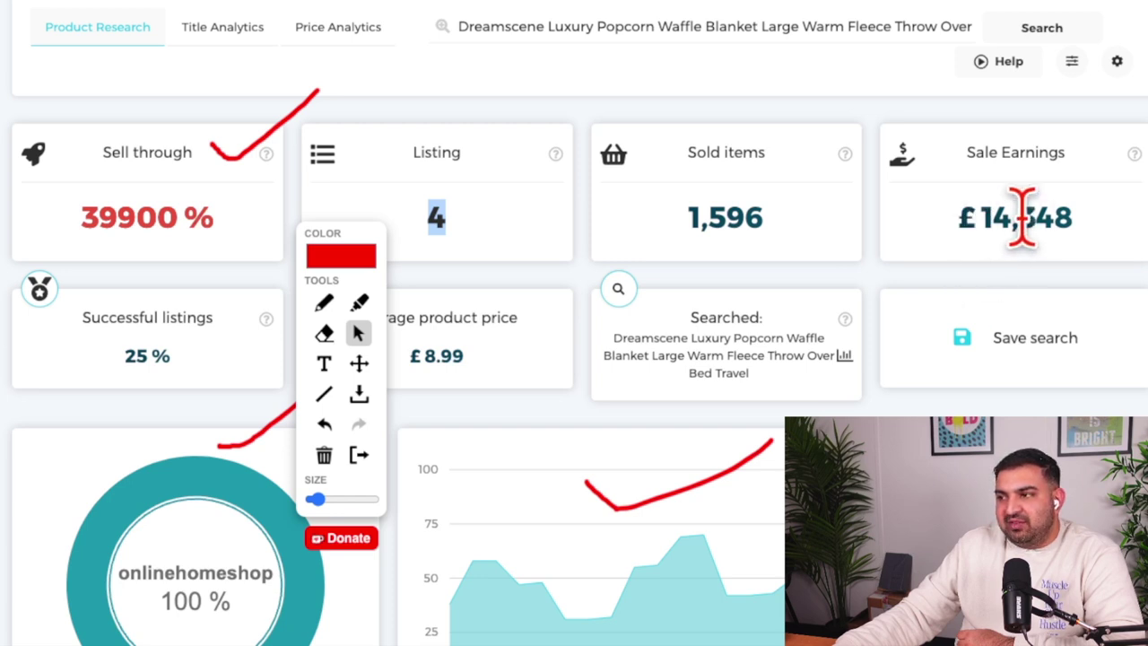
pyautogui.moveTo(1102, 249)
pyautogui.mouseDown()
pyautogui.moveTo(1038, 218)
pyautogui.moveTo(957, 218)
pyautogui.mouseUp()
pyautogui.moveTo(325, 231); pyautogui.dragTo(1028, 151)
pyautogui.scroll(-4, 628, 257)
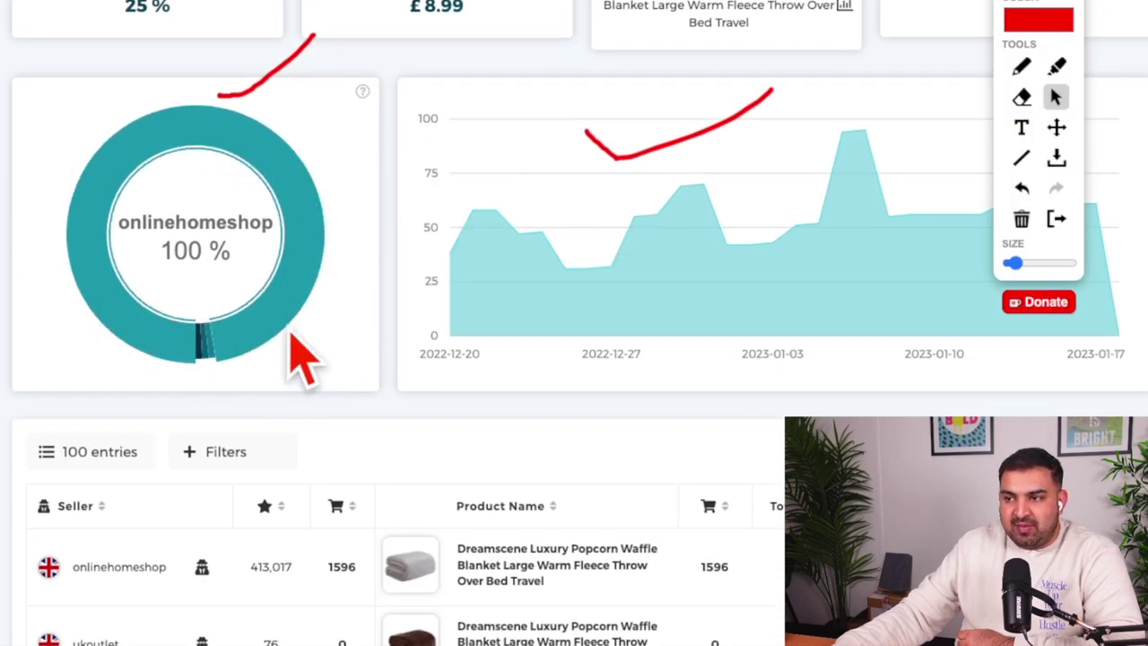
# Cross out the blanket's seller share donut with two red strokes and move the annotation palette over the sales chart.
pyautogui.click(1021, 66)
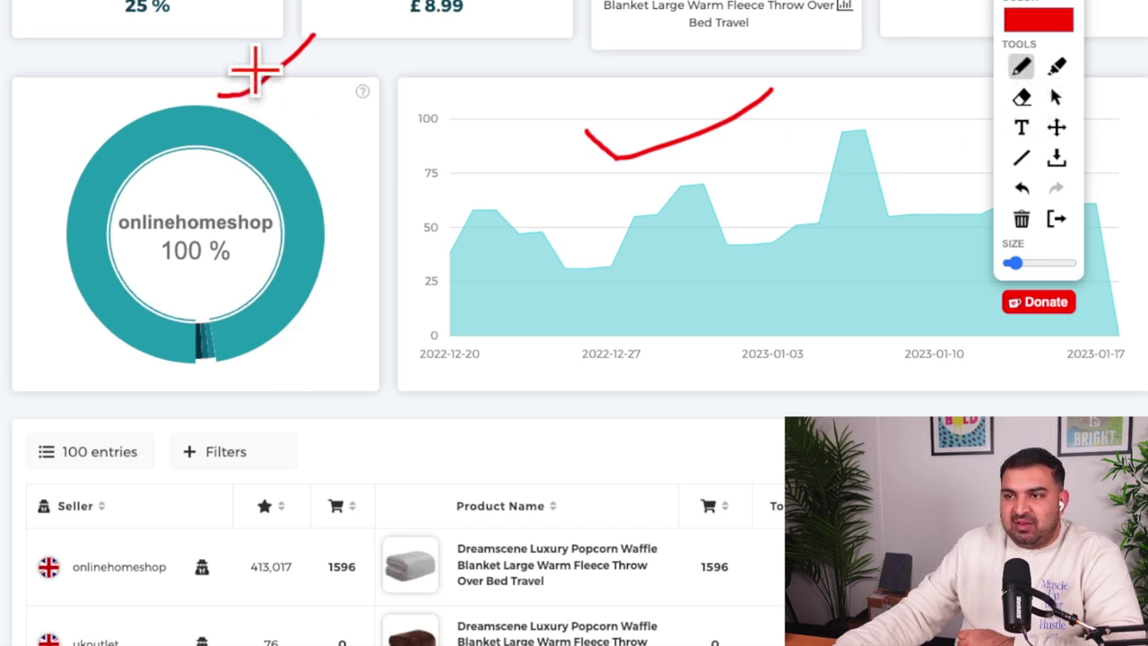
pyautogui.moveTo(256, 69); pyautogui.dragTo(79, 269)
pyautogui.moveTo(90, 135); pyautogui.dragTo(274, 343)
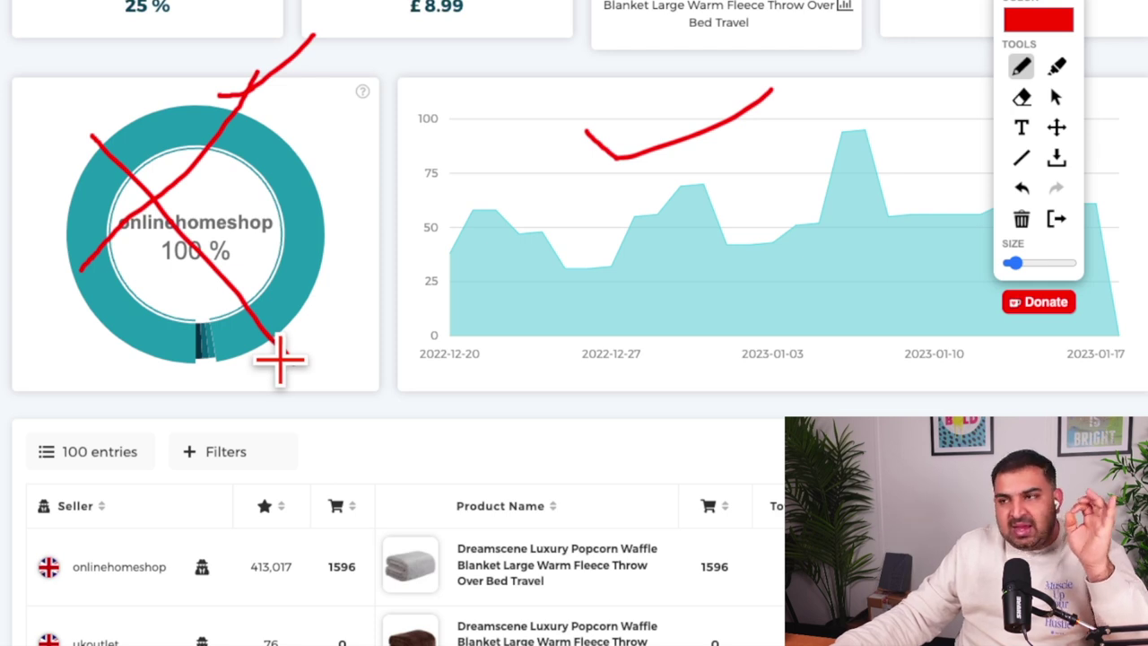
pyautogui.moveTo(274, 343); pyautogui.dragTo(295, 363)
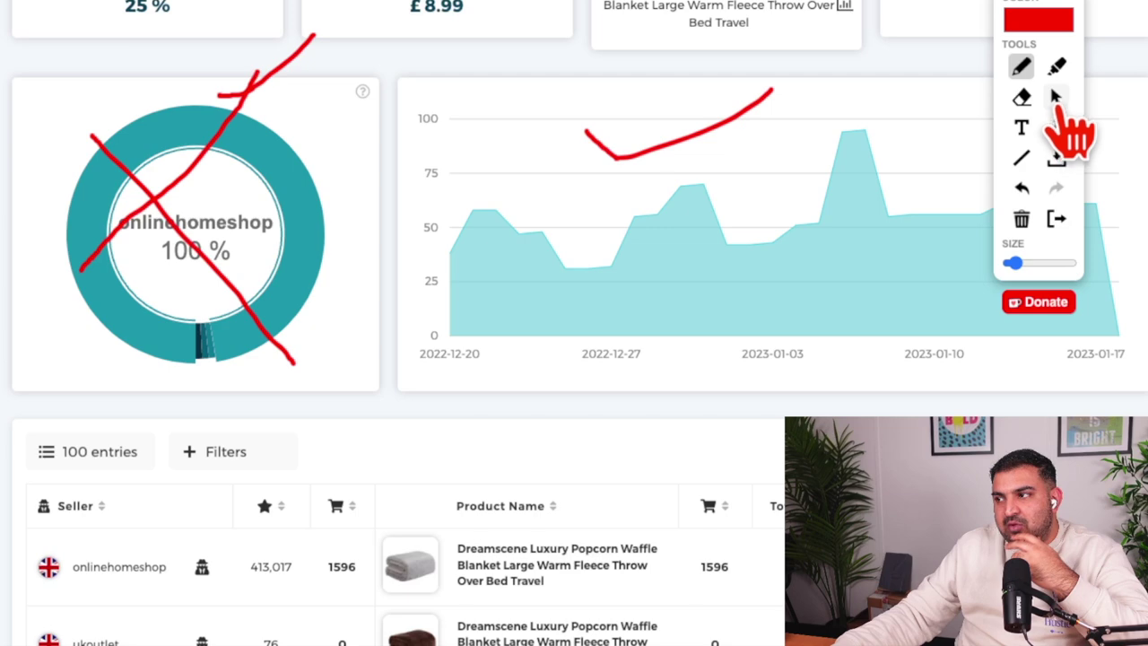
pyautogui.moveTo(1051, 104); pyautogui.dragTo(692, 0)
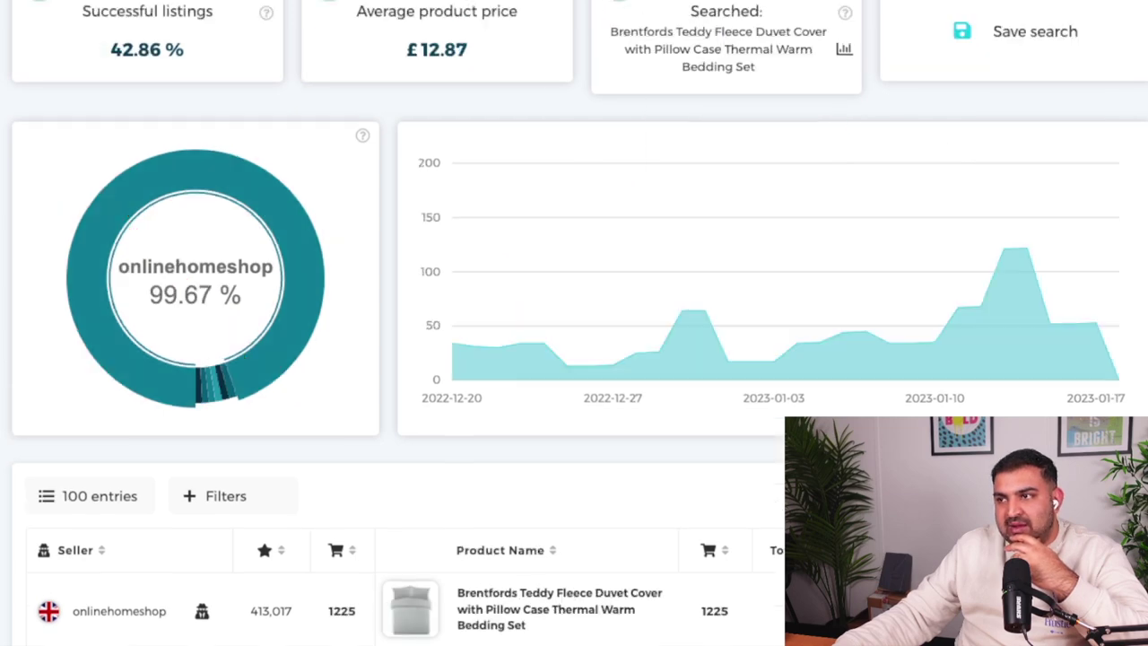
# Examine the Brentfords duvet cover's sales chart, and draw a red trend line and peak mark on the blanket's chart for comparison.
pyautogui.scroll(-2, 39, 307)
pyautogui.scroll(1, 77, 301)
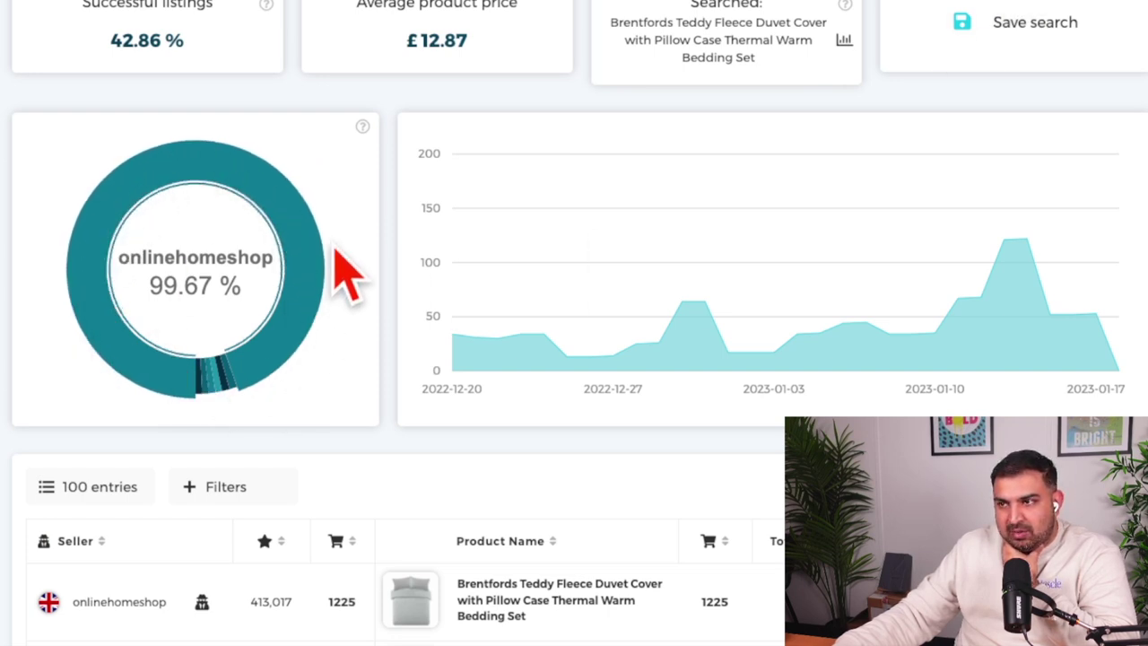
pyautogui.moveTo(582, 325)
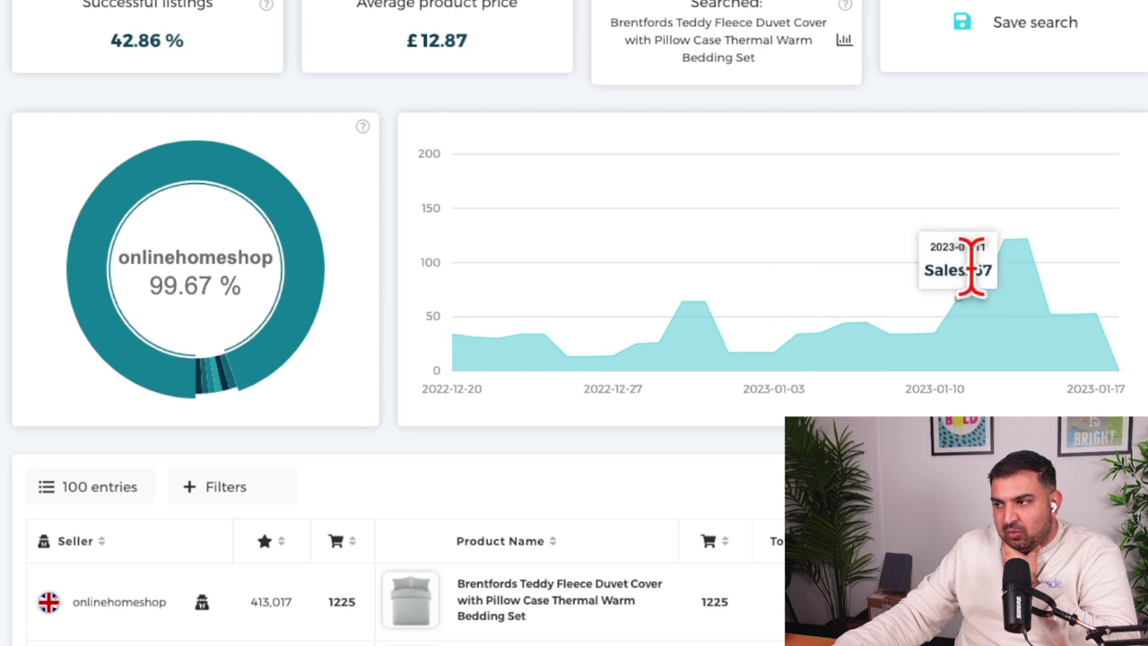
pyautogui.moveTo(1017, 242)
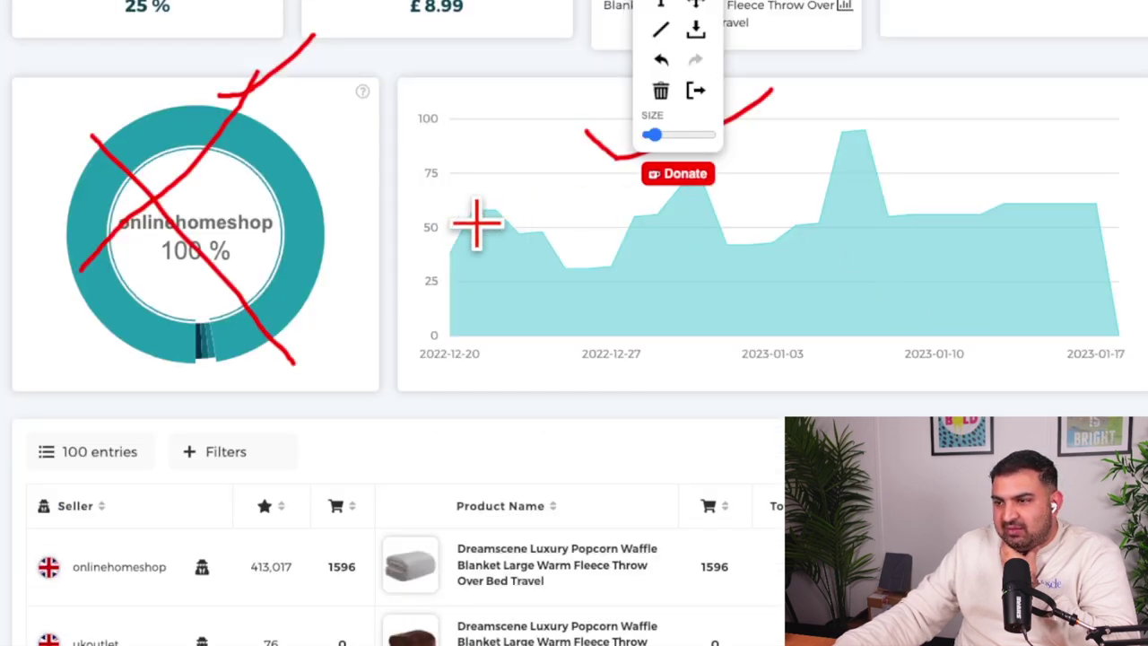
pyautogui.moveTo(477, 222); pyautogui.dragTo(1147, 203)
pyautogui.moveTo(852, 133); pyautogui.dragTo(854, 72)
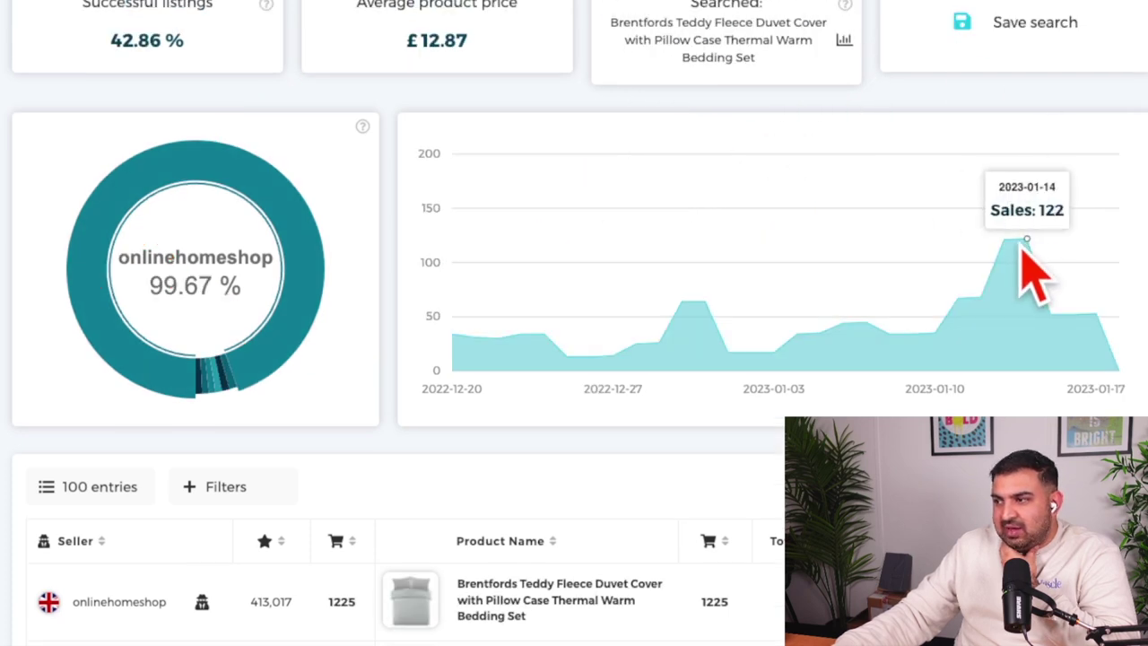
# Mark the duvet cover chart's highest peak and first dip in red and cross out its seller share donut.
pyautogui.moveTo(1067, 7); pyautogui.dragTo(1020, 225)
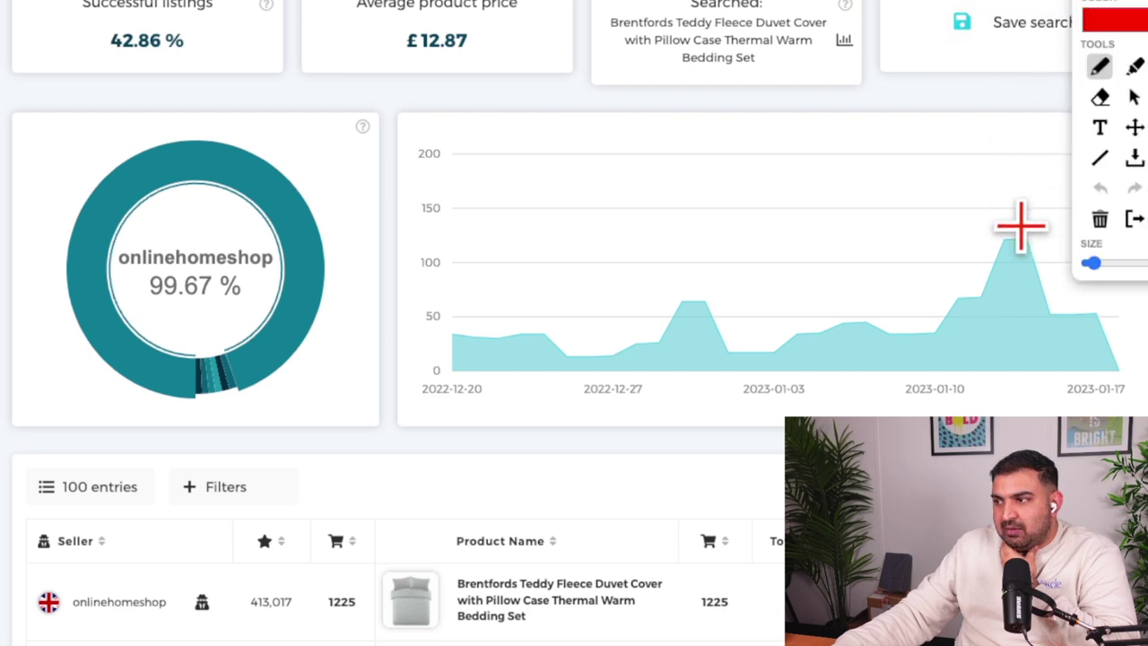
pyautogui.moveTo(577, 350); pyautogui.dragTo(533, 425)
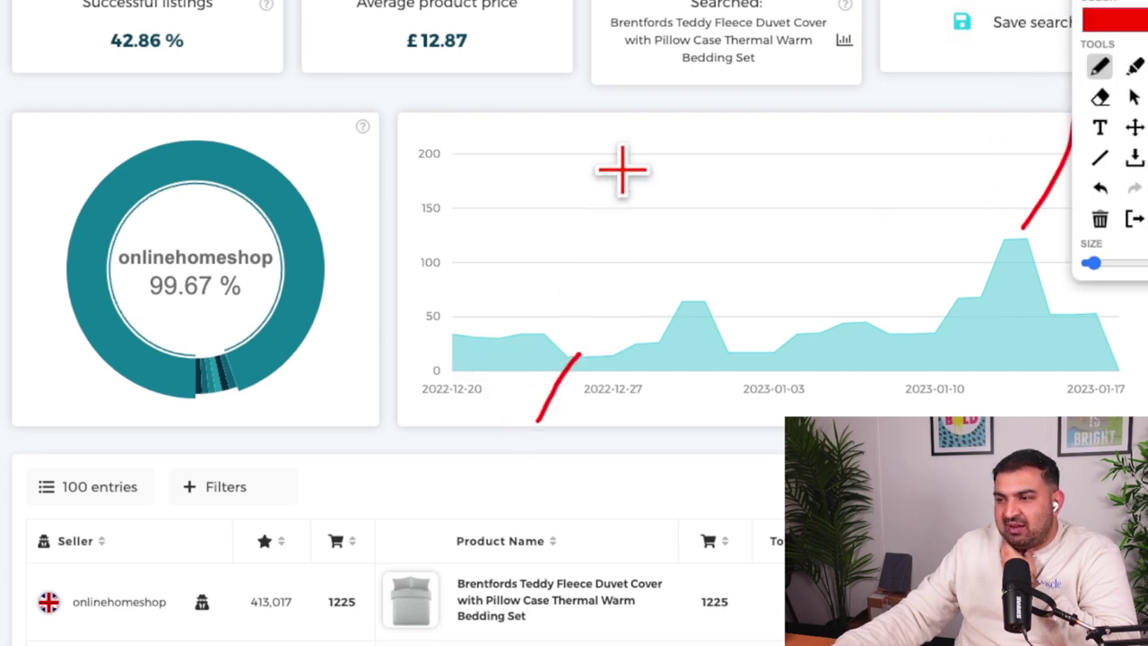
pyautogui.scroll(3, 700, 243)
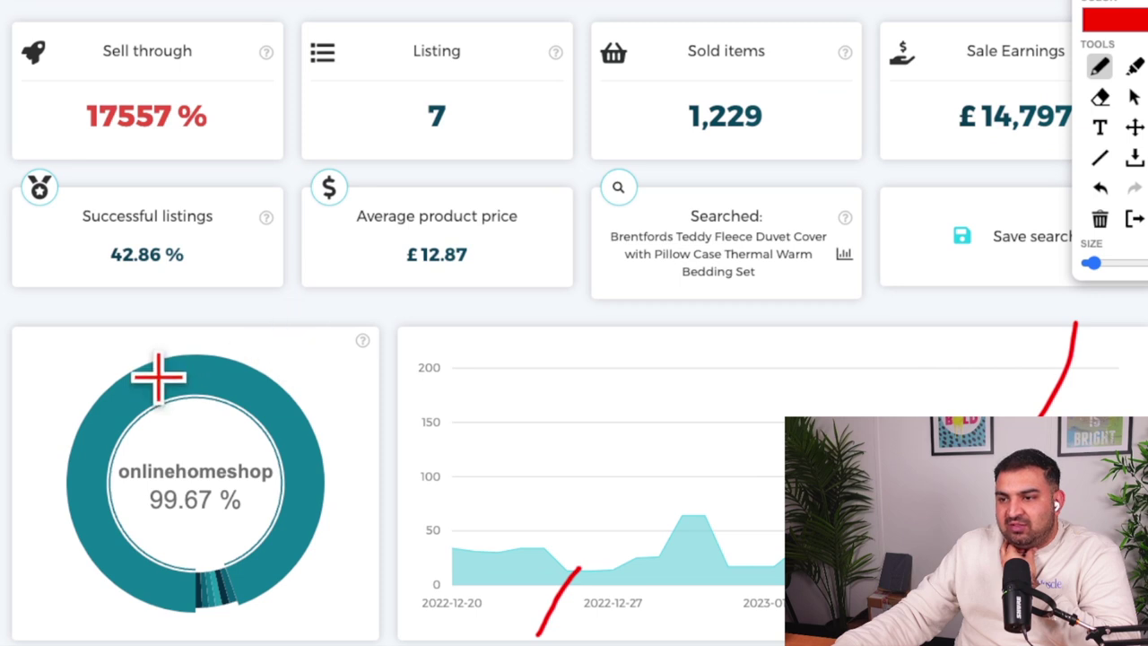
pyautogui.moveTo(332, 325); pyautogui.dragTo(2, 537)
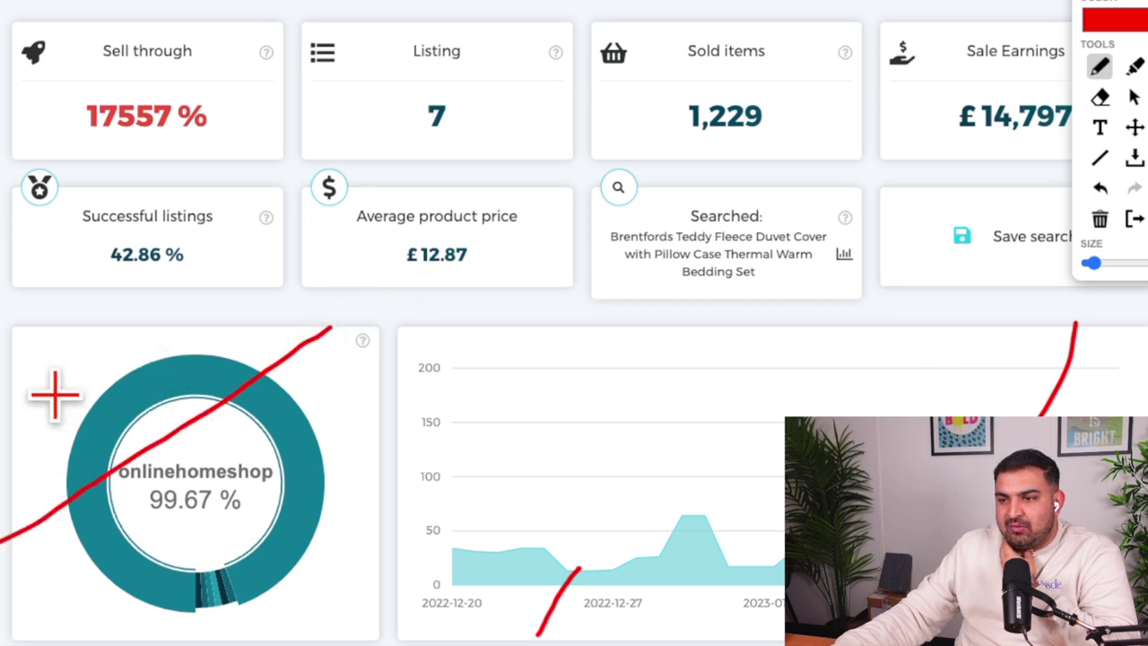
pyautogui.moveTo(55, 395); pyautogui.dragTo(422, 639)
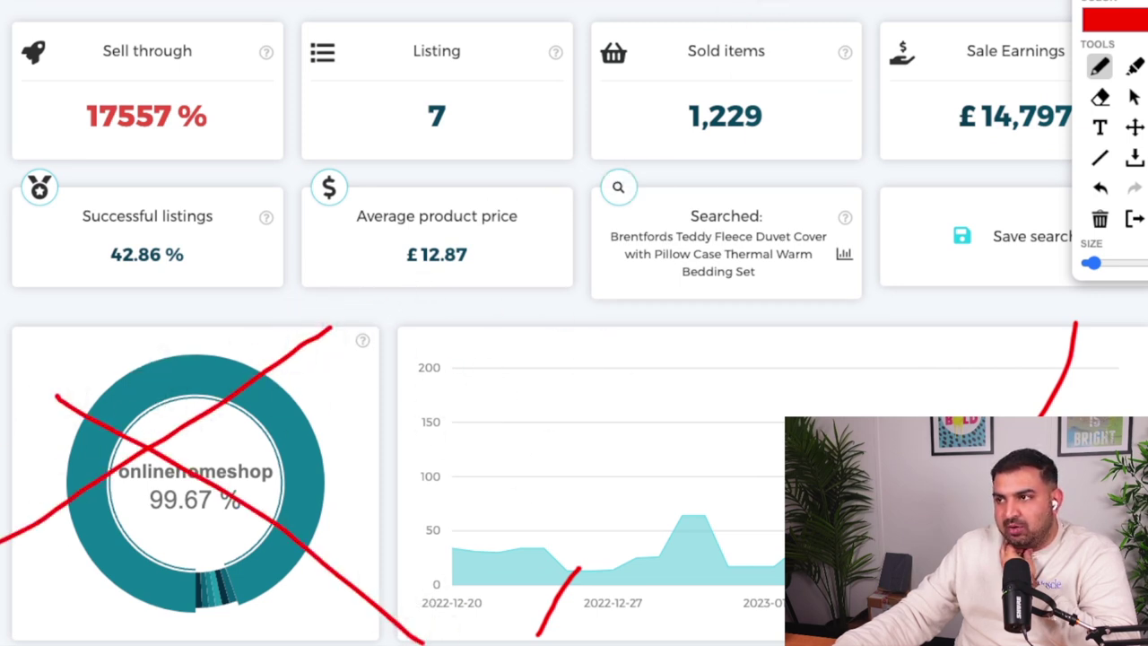
pyautogui.click(1134, 97)
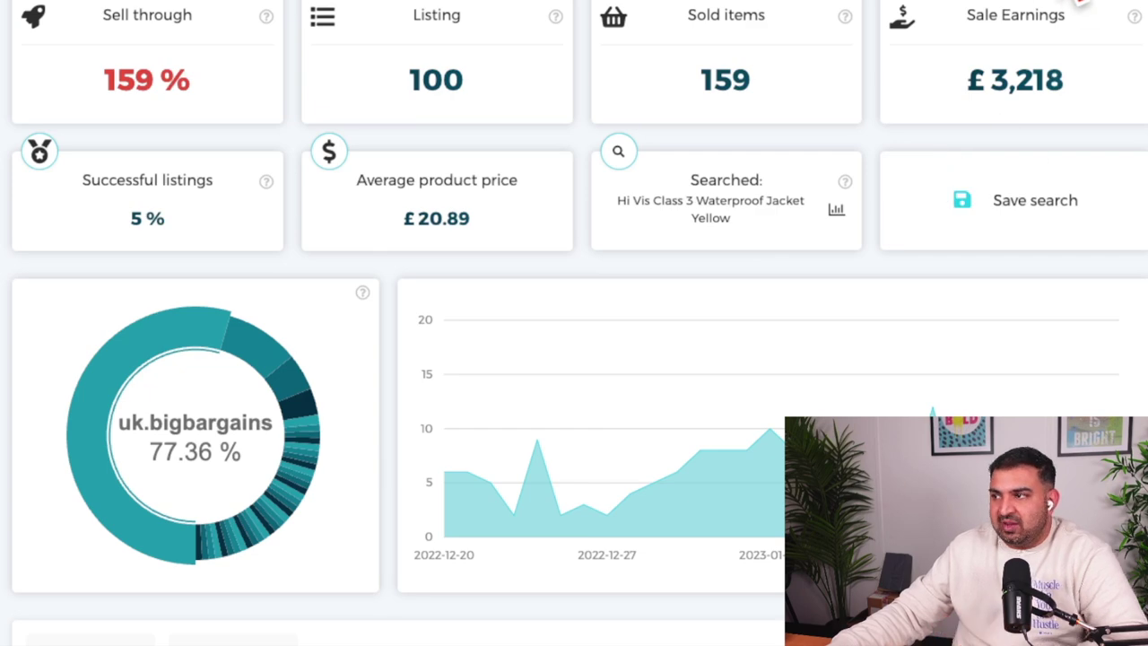
# Start the annotation pen on the Hi Vis waterproof jacket research and mark the top seller's listing in red.
pyautogui.click(1077, 4)
pyautogui.scroll(-10, 574, 361)
pyautogui.scroll(3, 541, 303)
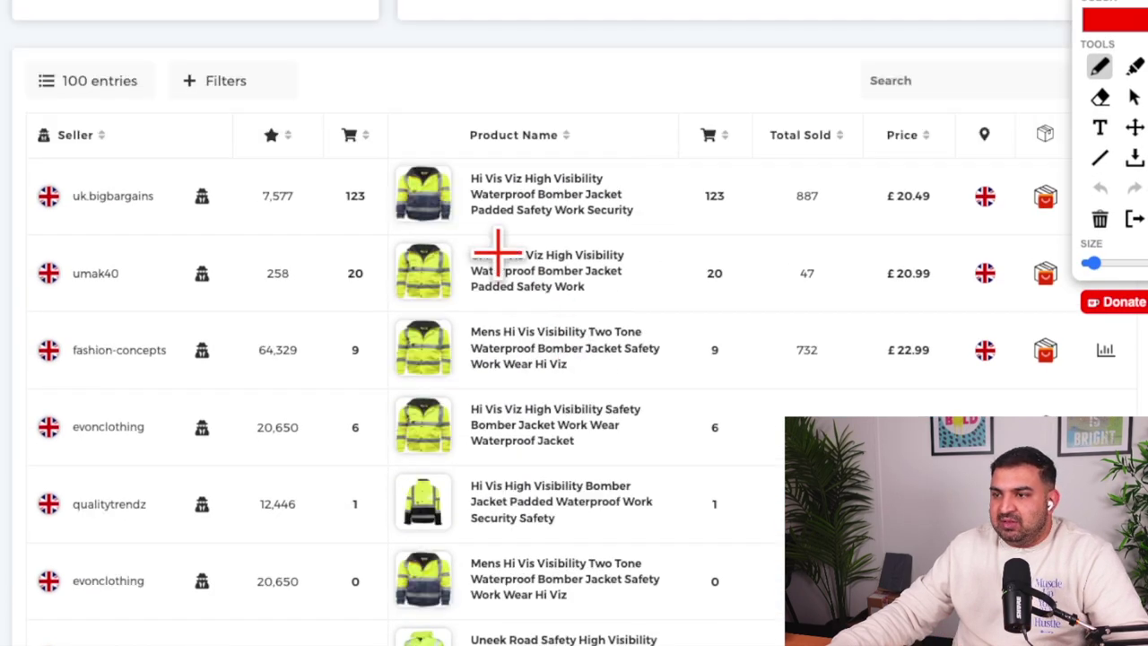
pyautogui.scroll(-1, 574, 193)
pyautogui.scroll(-1, 523, 206)
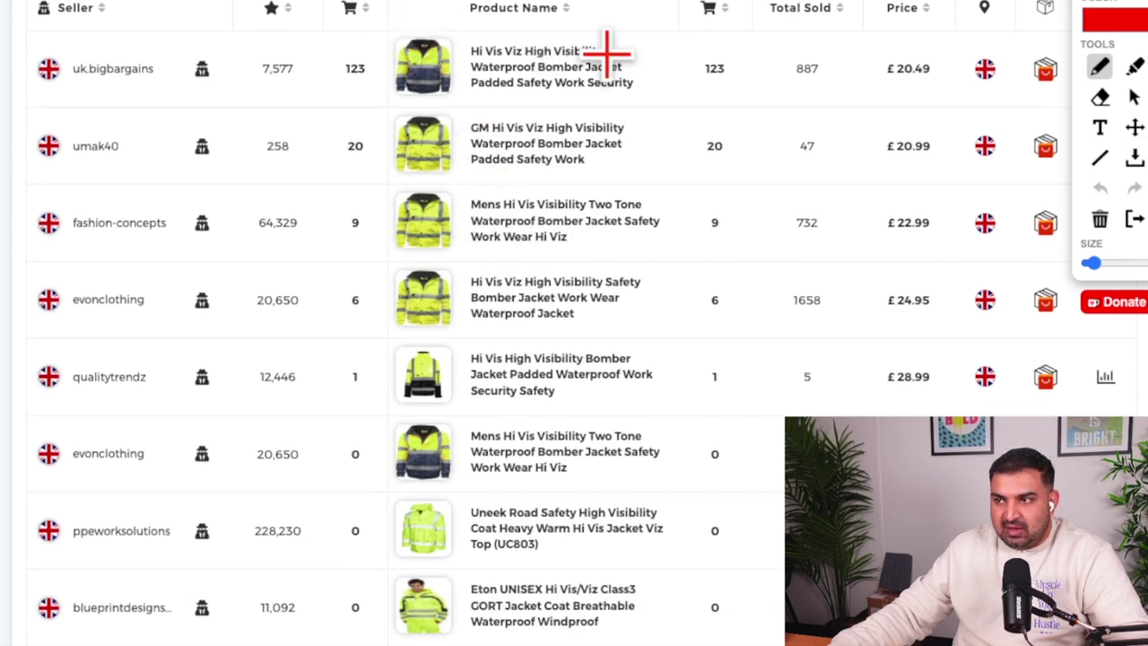
pyautogui.moveTo(675, 31); pyautogui.dragTo(717, 5)
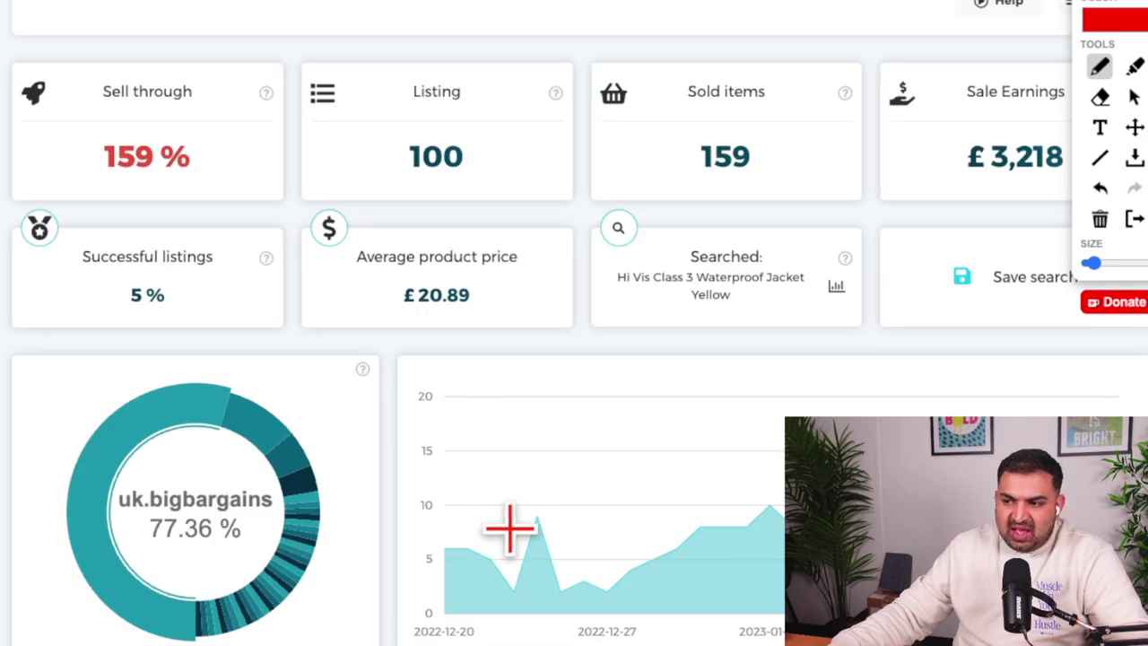
# Draw a roughly horizontal red trend line across the Hi Vis jacket's sales chart near 6 sales and leave the pen.
pyautogui.scroll(-1, 574, 511)
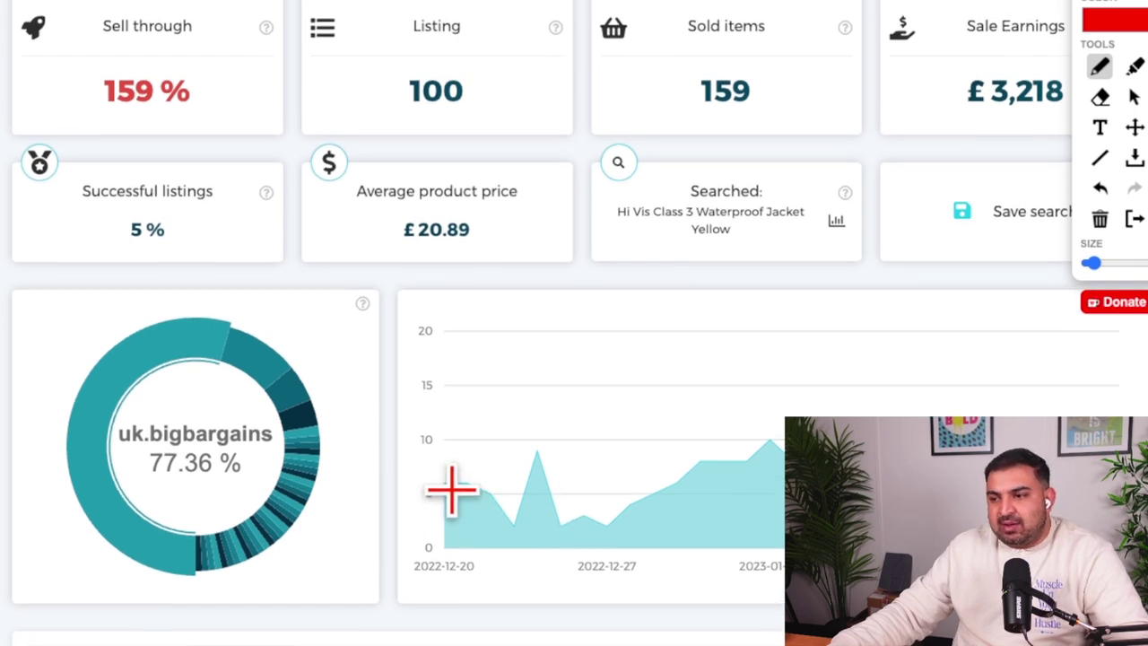
pyautogui.moveTo(448, 489); pyautogui.dragTo(640, 481)
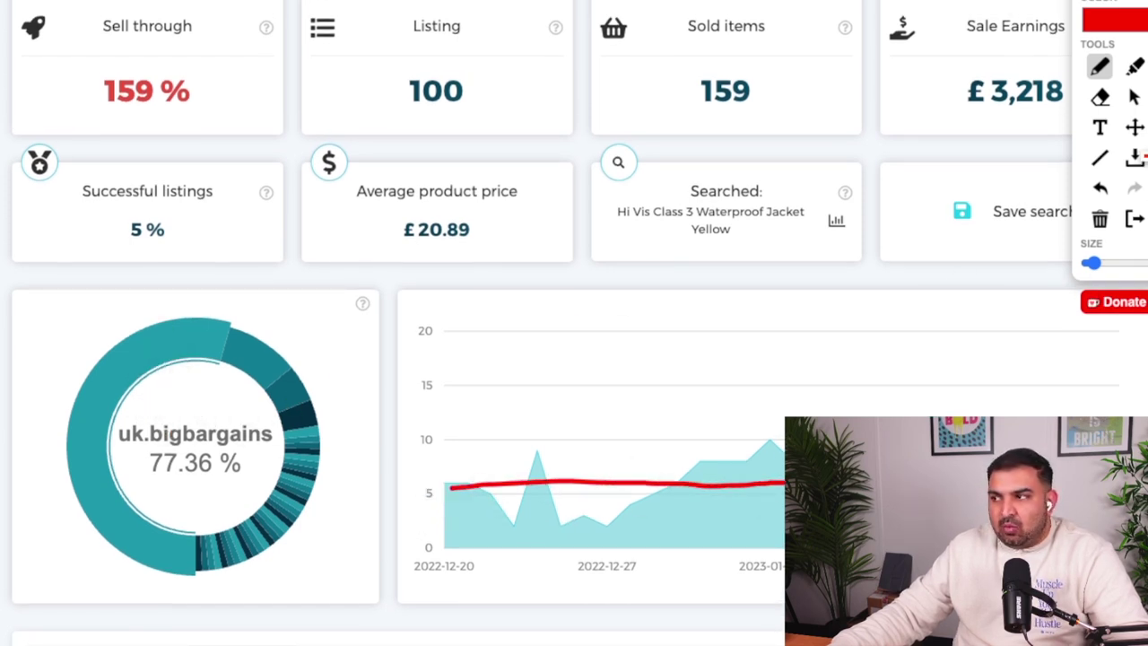
pyautogui.click(1134, 96)
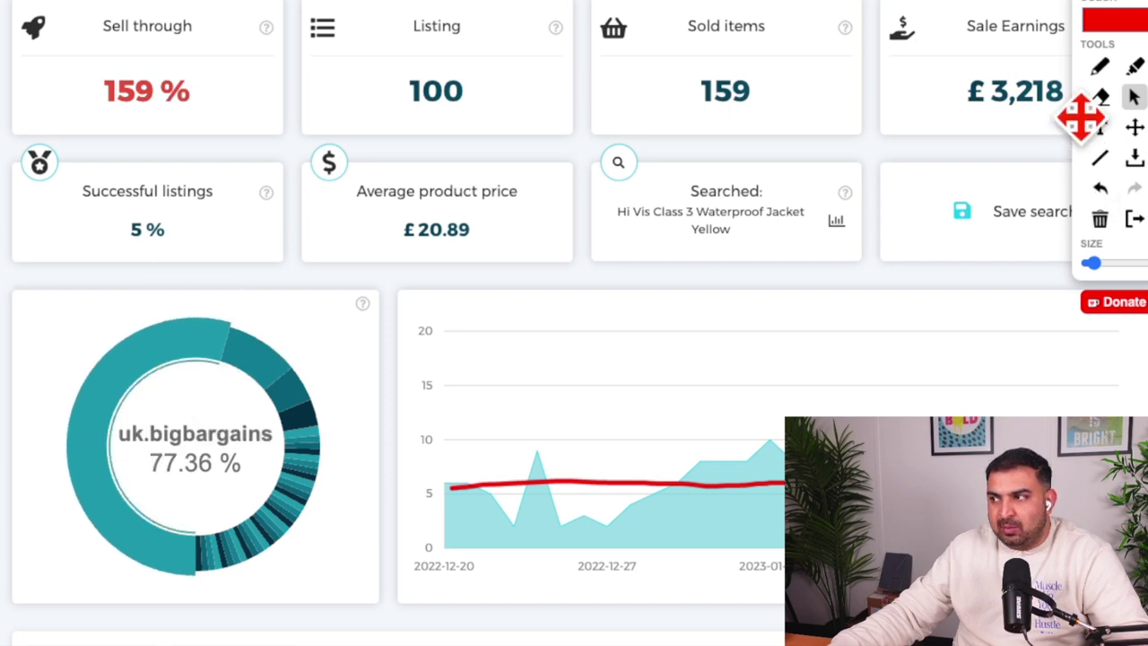
# Circle the Hi Vis jacket's listing count and sell-through rate in red with the pen.
pyautogui.click(1100, 66)
pyautogui.moveTo(398, 124)
pyautogui.mouseDown()
pyautogui.moveTo(506, 113)
pyautogui.moveTo(446, 47)
pyautogui.moveTo(367, 95)
pyautogui.moveTo(408, 133)
pyautogui.mouseUp()
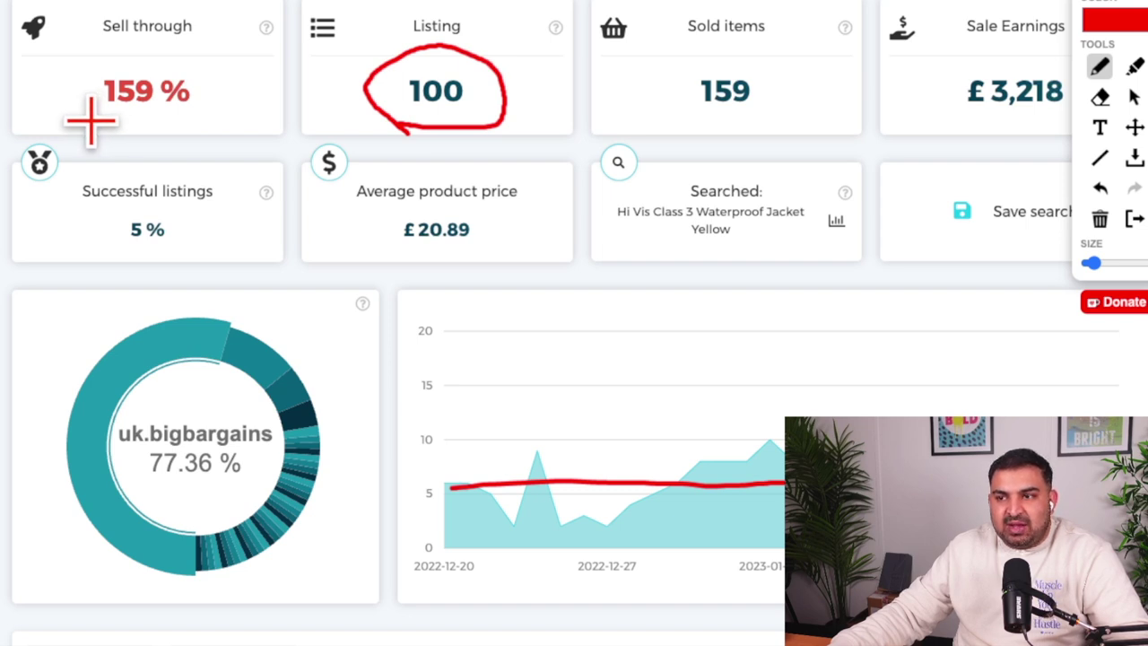
pyautogui.moveTo(90, 120); pyautogui.dragTo(152, 129)
pyautogui.moveTo(240, 88); pyautogui.dragTo(76, 59)
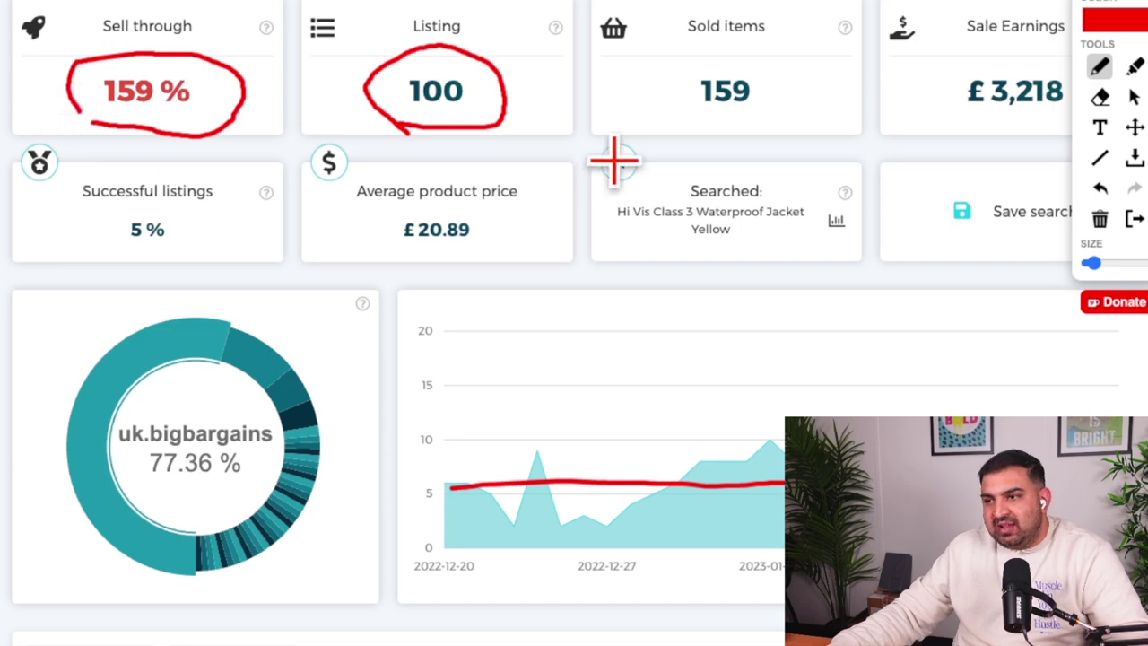
pyautogui.scroll(-1, 615, 161)
pyautogui.moveTo(361, 164)
pyautogui.mouseDown()
pyautogui.moveTo(392, 269)
pyautogui.moveTo(314, 180)
pyautogui.mouseUp()
# Sort the Hi Vis jacket listings by period sales in both directions and compare the unsold listings with the best sellers.
pyautogui.scroll(-4, 661, 225)
pyautogui.scroll(-3, 933, 157)
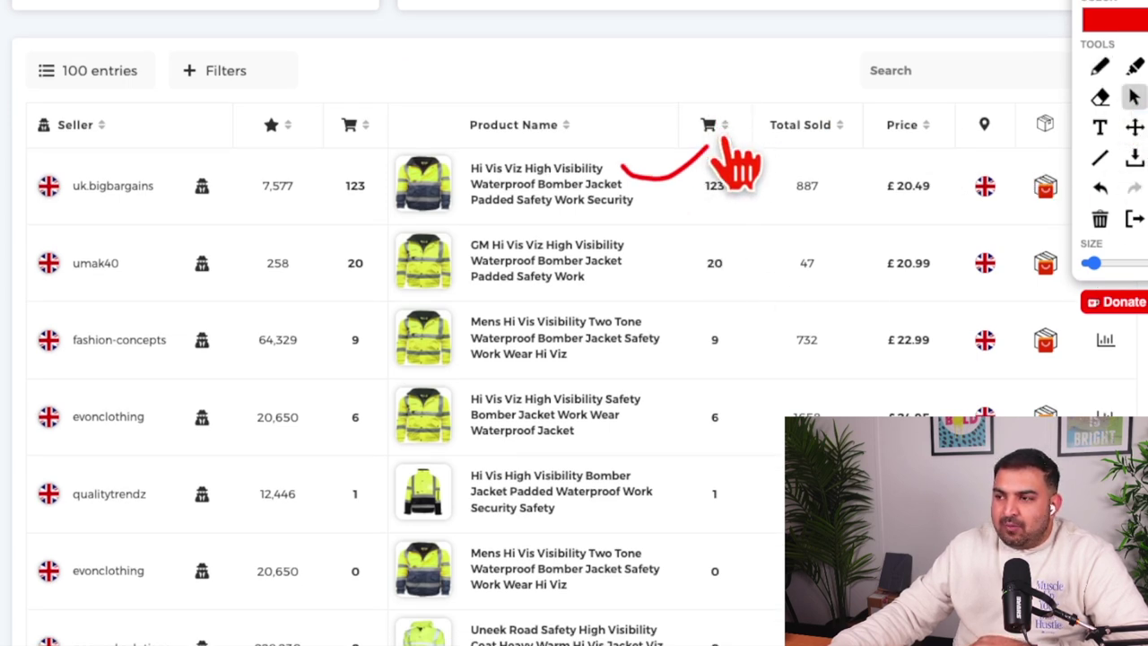
pyautogui.click(723, 131)
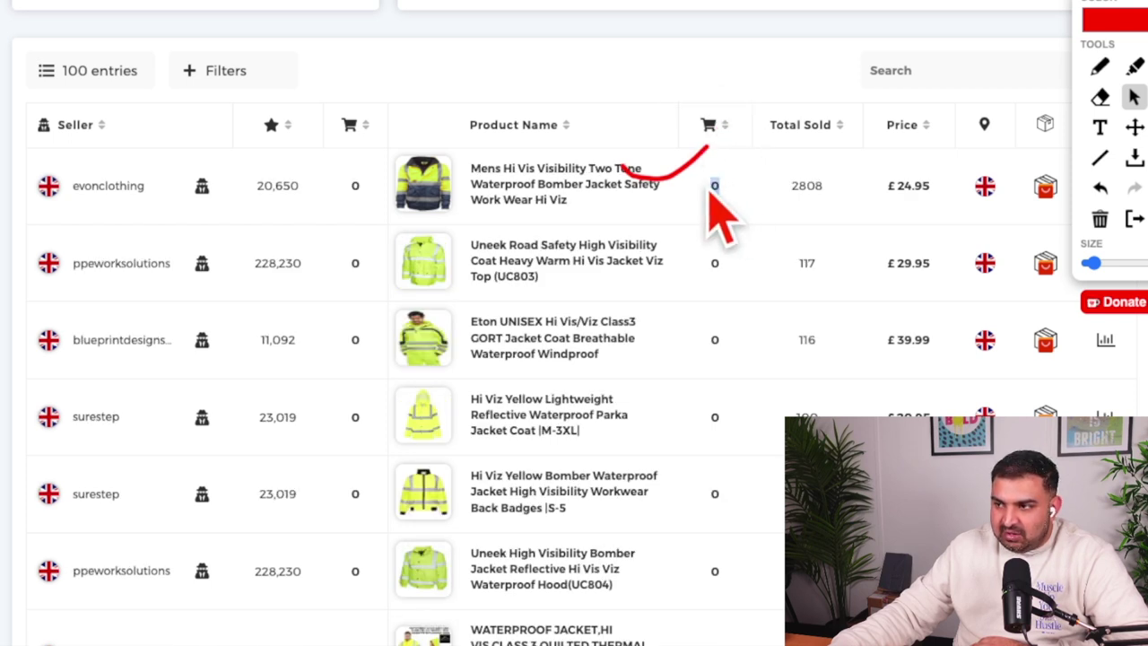
pyautogui.moveTo(461, 171)
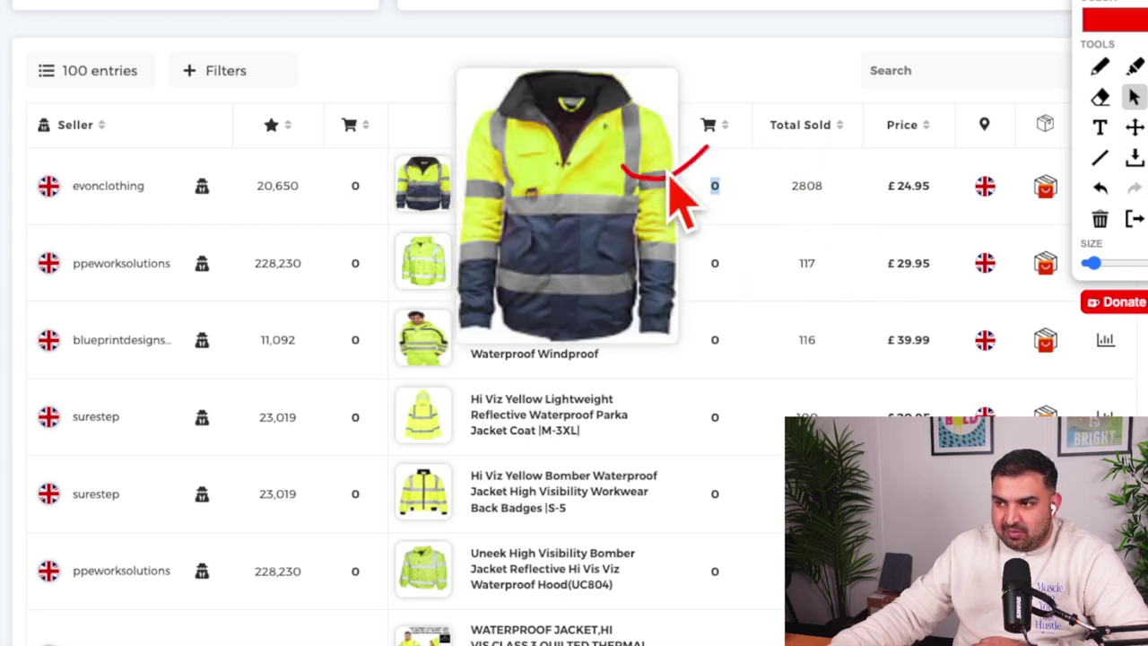
pyautogui.click(723, 135)
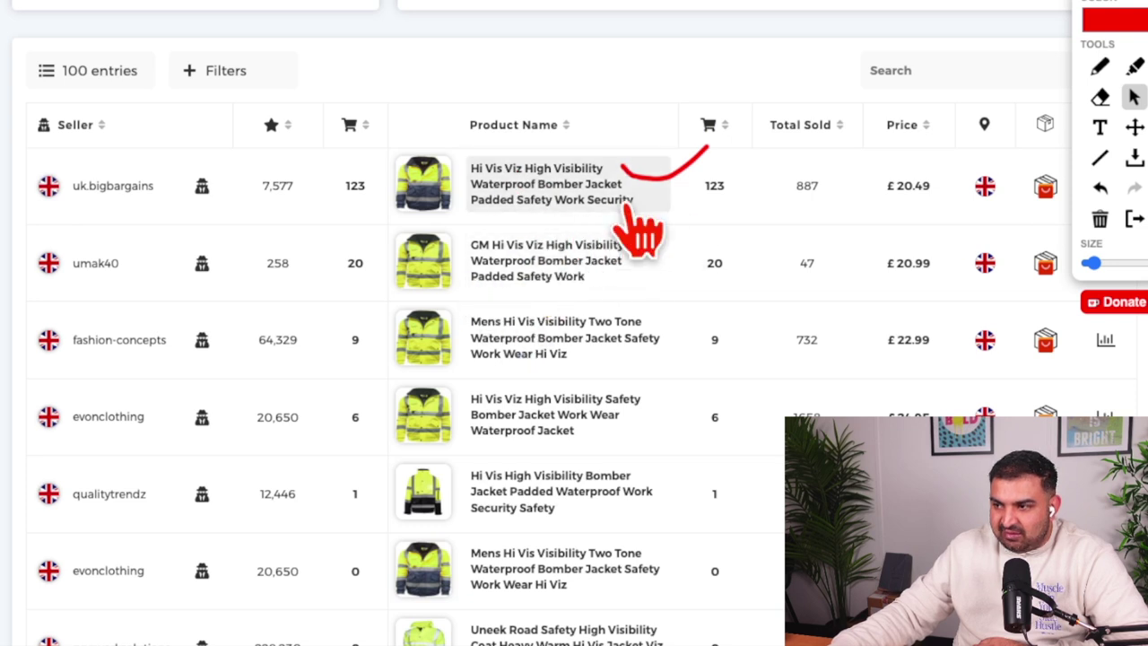
pyautogui.scroll(-1, 559, 225)
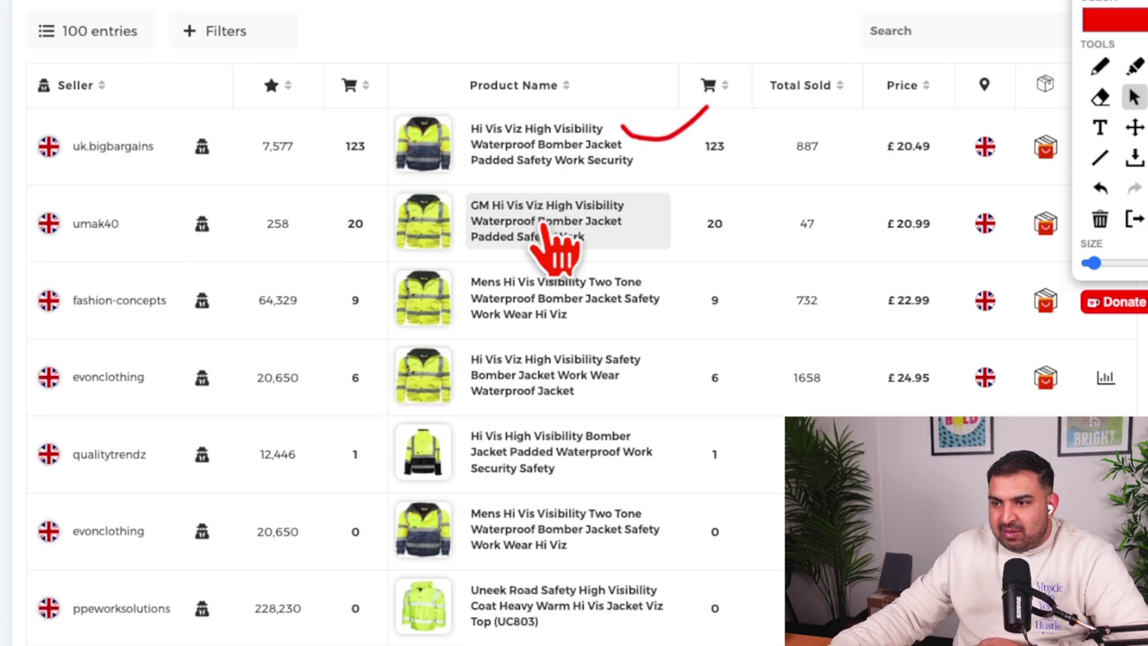
pyautogui.scroll(-1, 549, 238)
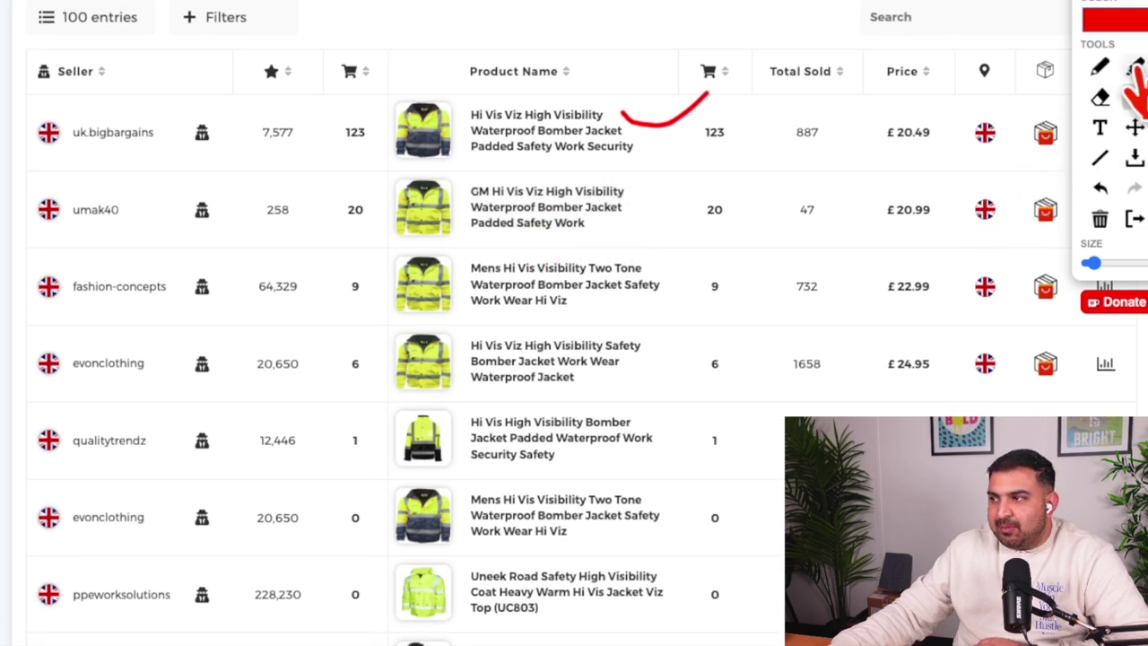
# Circle the seller feedback column heading in red and highlight the top three sellers' feedback scores for comparison.
pyautogui.click(1102, 70)
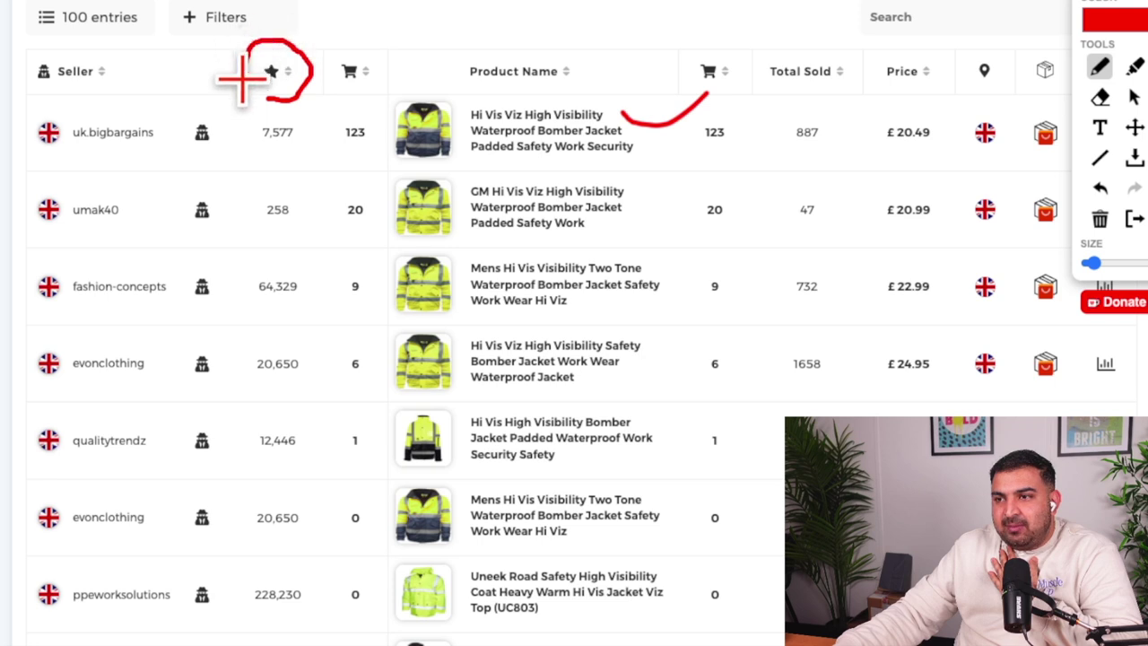
pyautogui.click(1133, 99)
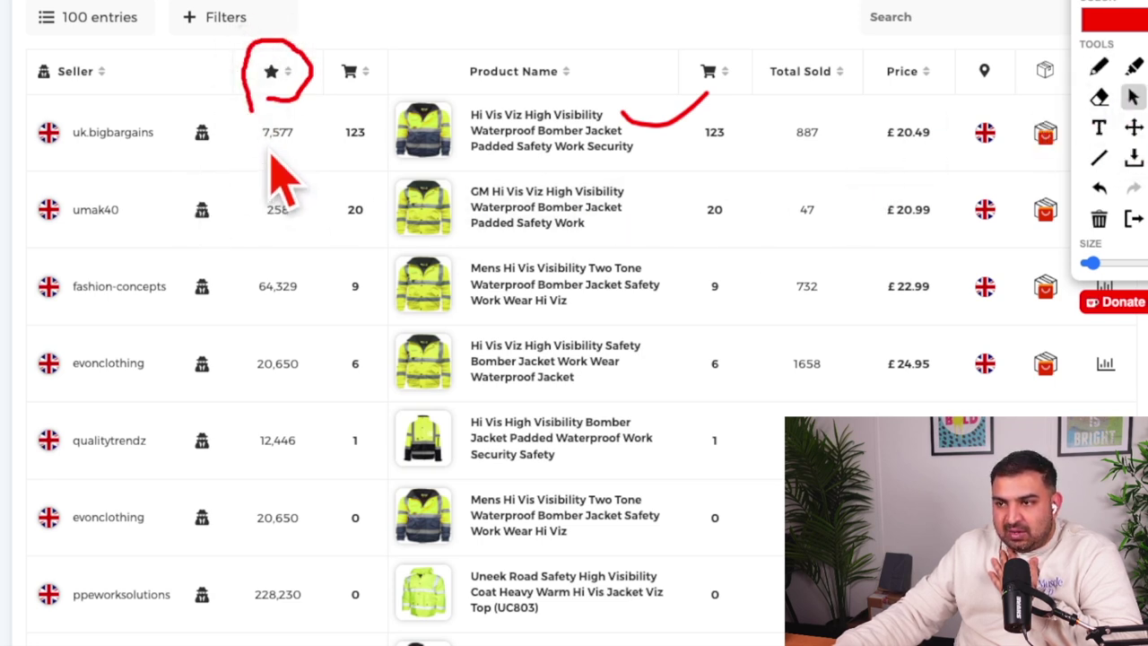
pyautogui.moveTo(309, 144); pyautogui.dragTo(251, 140)
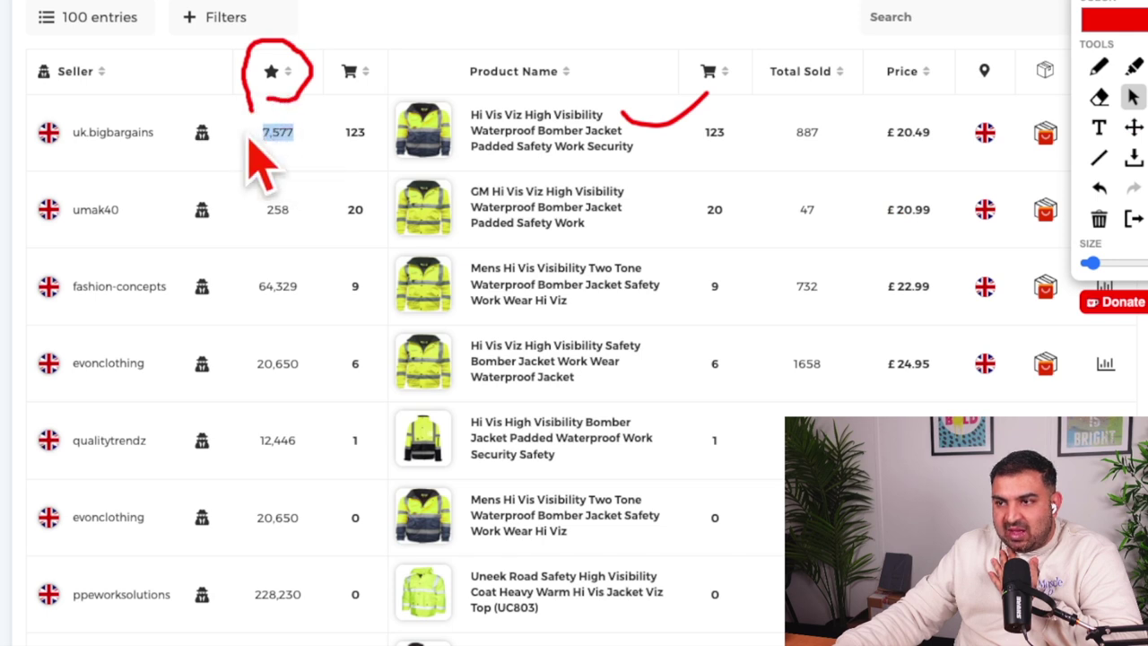
pyautogui.moveTo(293, 214); pyautogui.dragTo(262, 213)
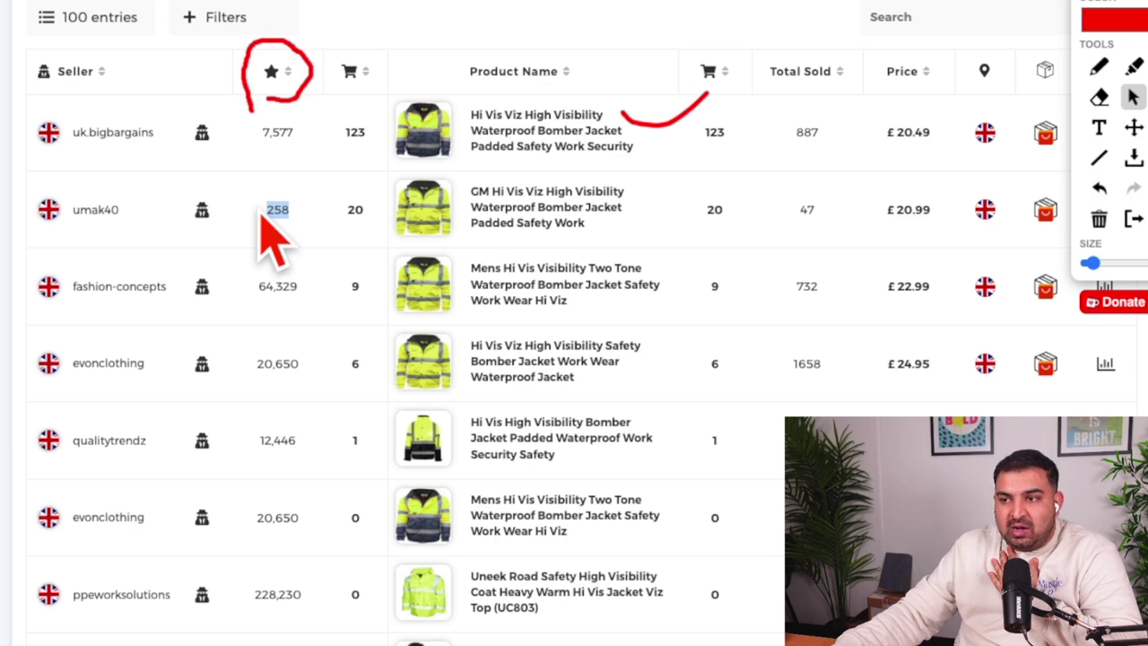
pyautogui.scroll(-1, 271, 235)
pyautogui.moveTo(303, 234); pyautogui.dragTo(260, 229)
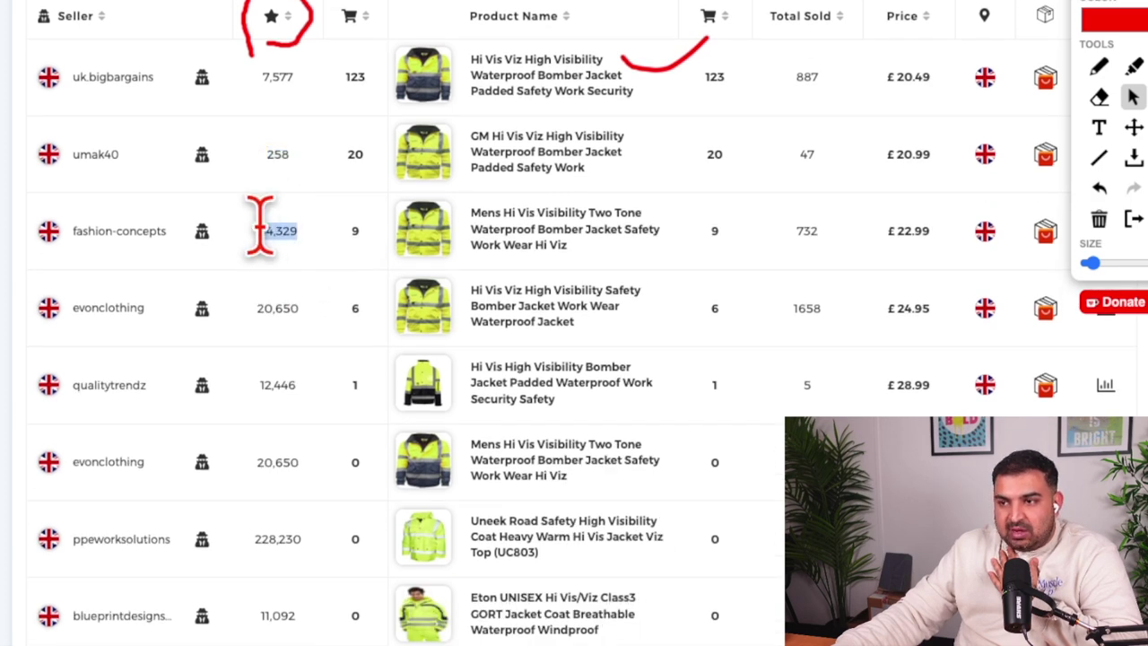
pyautogui.scroll(-4, 252, 243)
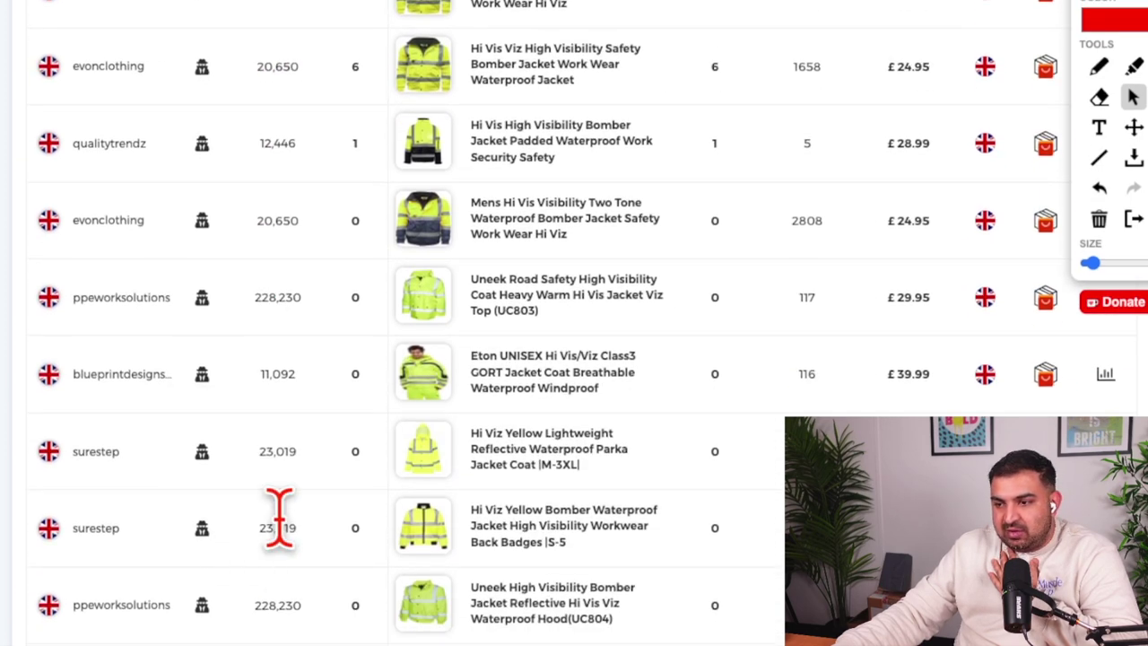
pyautogui.scroll(6, 295, 281)
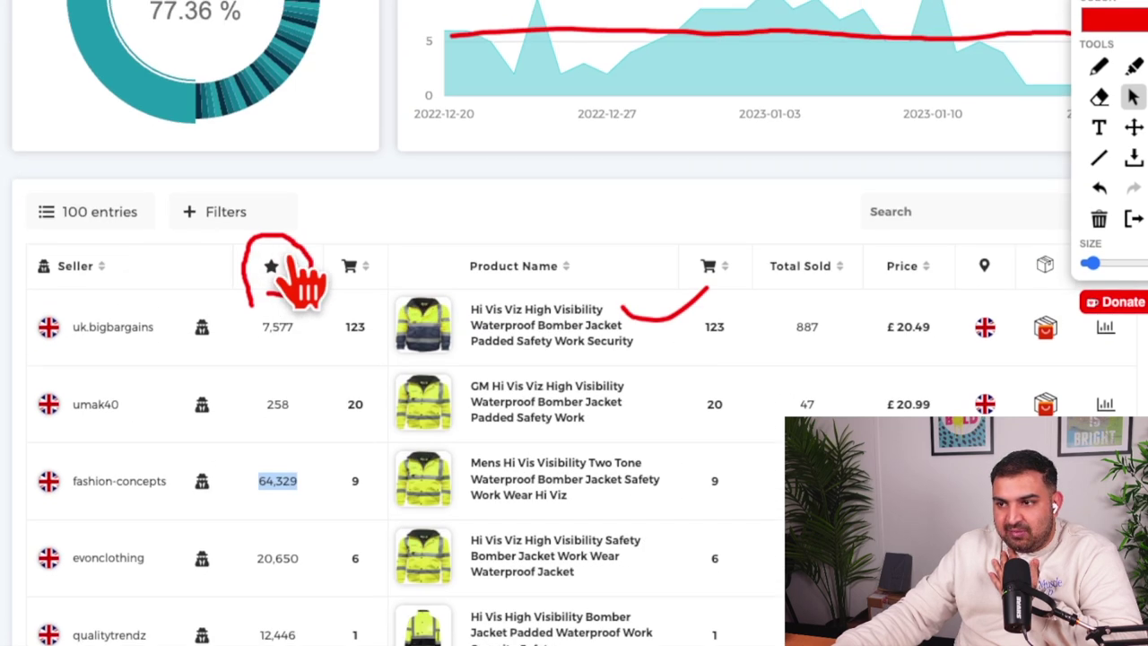
# Highlight the second-ranked seller's feedback score and period sales for comparison.
pyautogui.moveTo(291, 285); pyautogui.dragTo(267, 285)
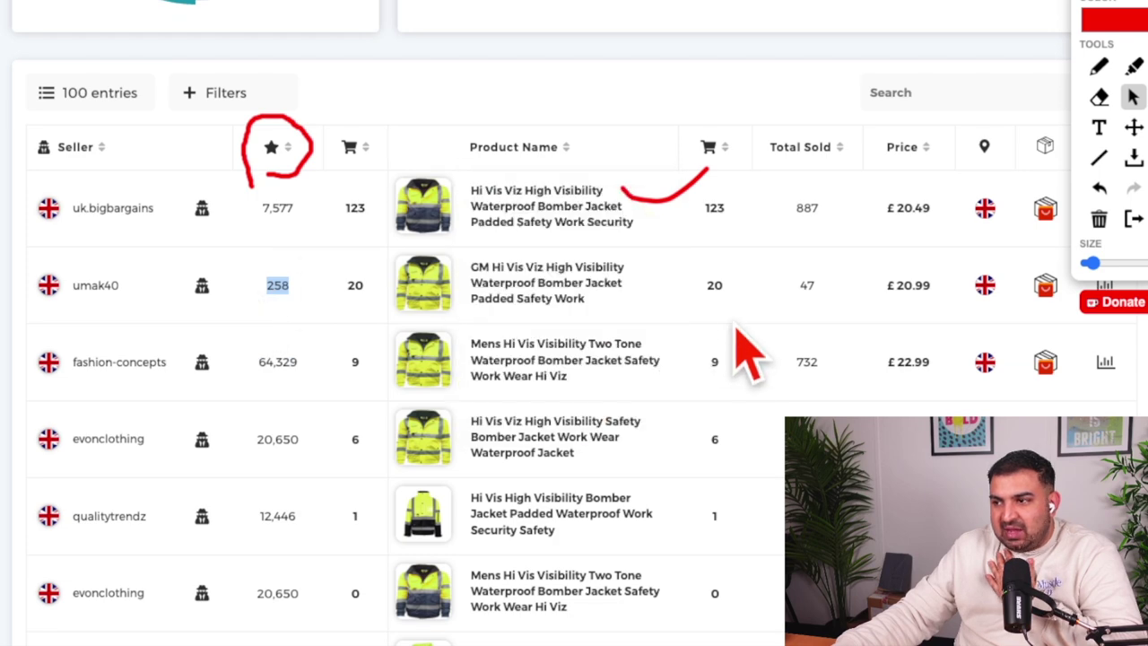
pyautogui.moveTo(737, 289); pyautogui.dragTo(702, 290)
pyautogui.moveTo(490, 269)
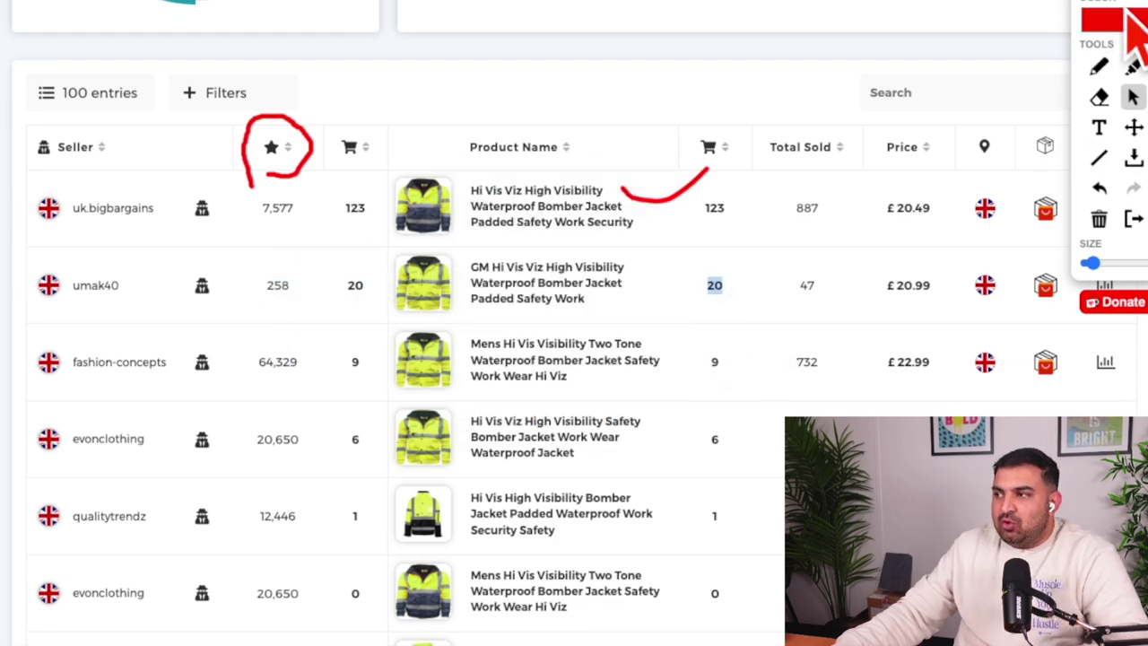
# Move the annotation toolbar aside and review similar AliExpress products for the second-ranked GM Hi Vis bomber jacket.
pyautogui.moveTo(1115, 11)
pyautogui.mouseDown()
pyautogui.moveTo(513, 277)
pyautogui.moveTo(215, 206)
pyautogui.mouseUp()
pyautogui.scroll(-2, 884, 347)
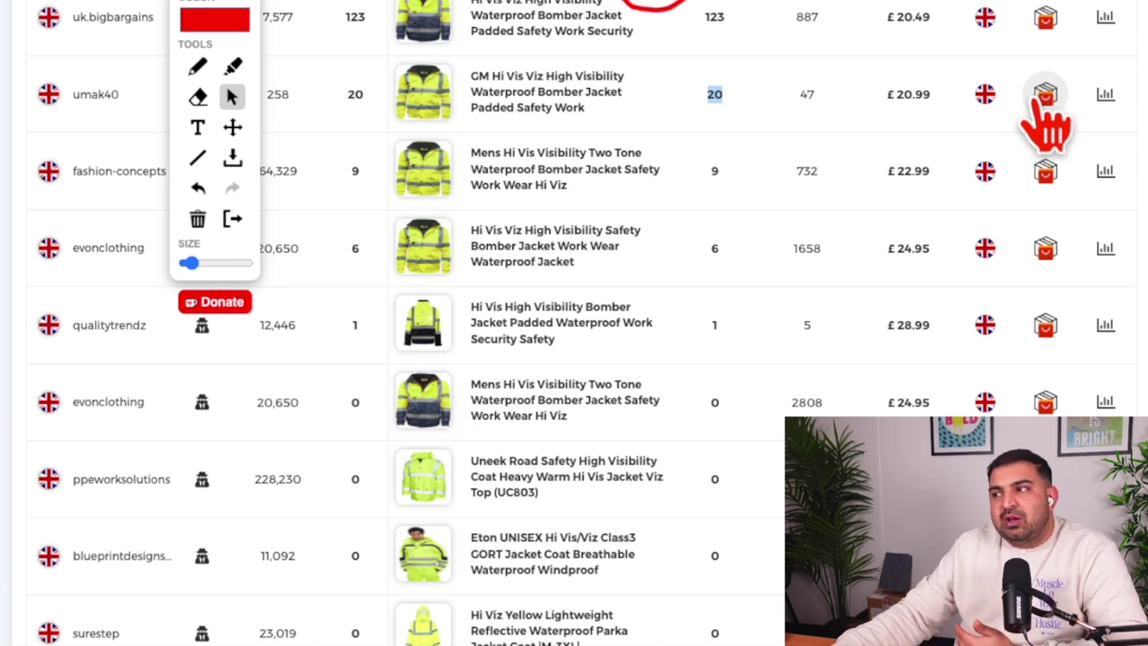
pyautogui.click(1046, 95)
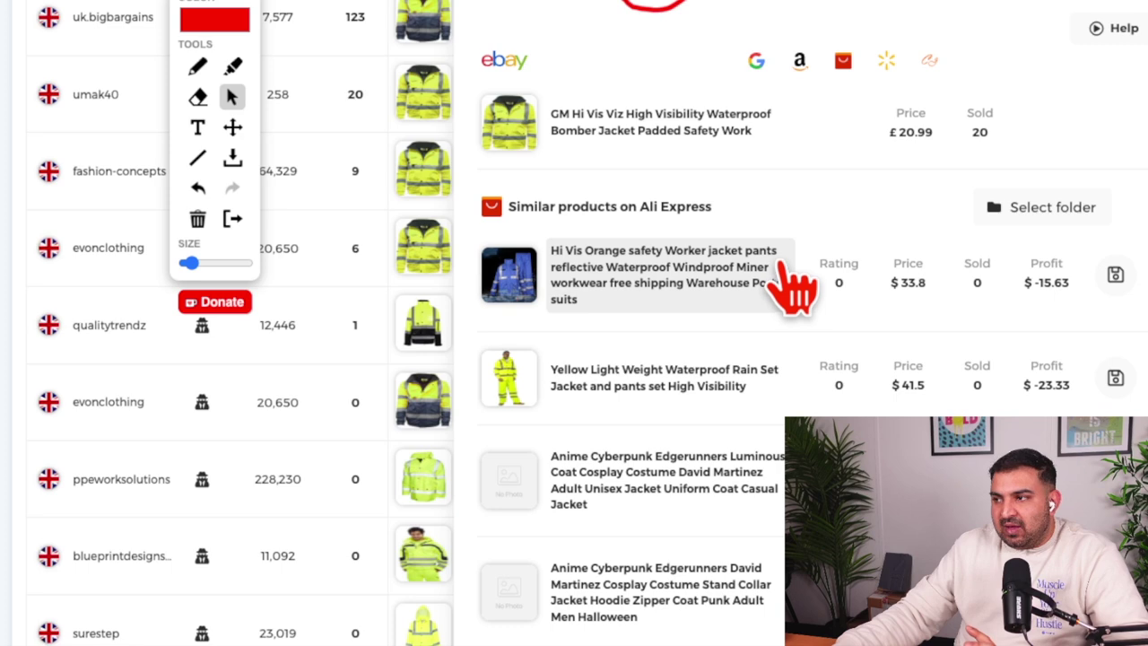
pyautogui.scroll(-2, 770, 310)
pyautogui.scroll(-3, 745, 334)
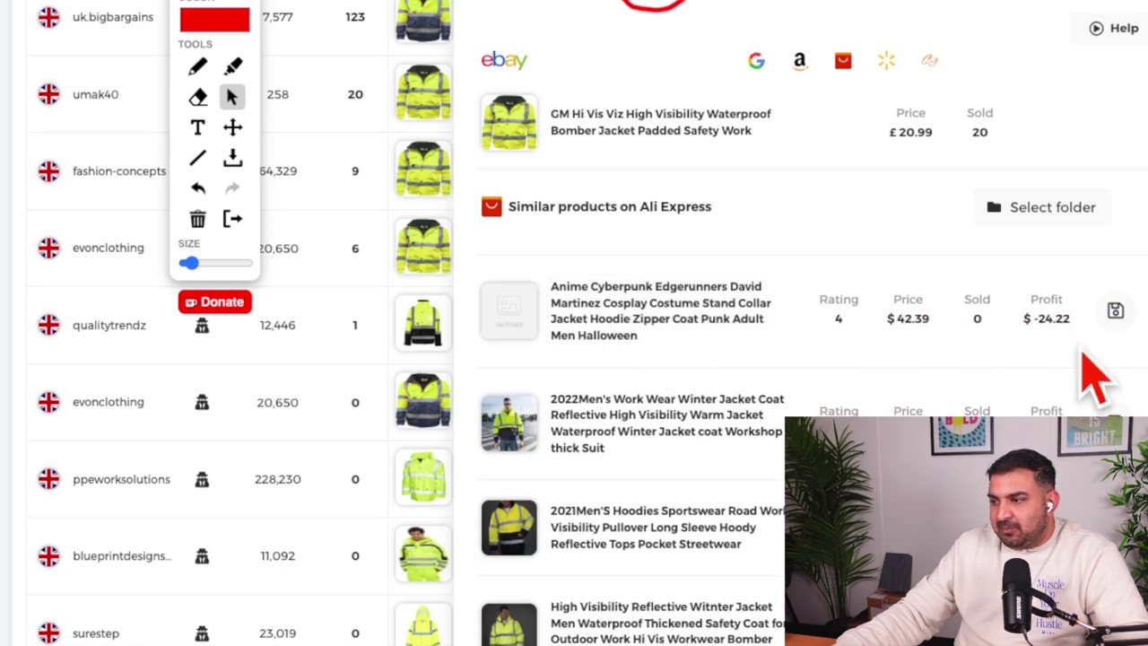
pyautogui.scroll(-8, 767, 392)
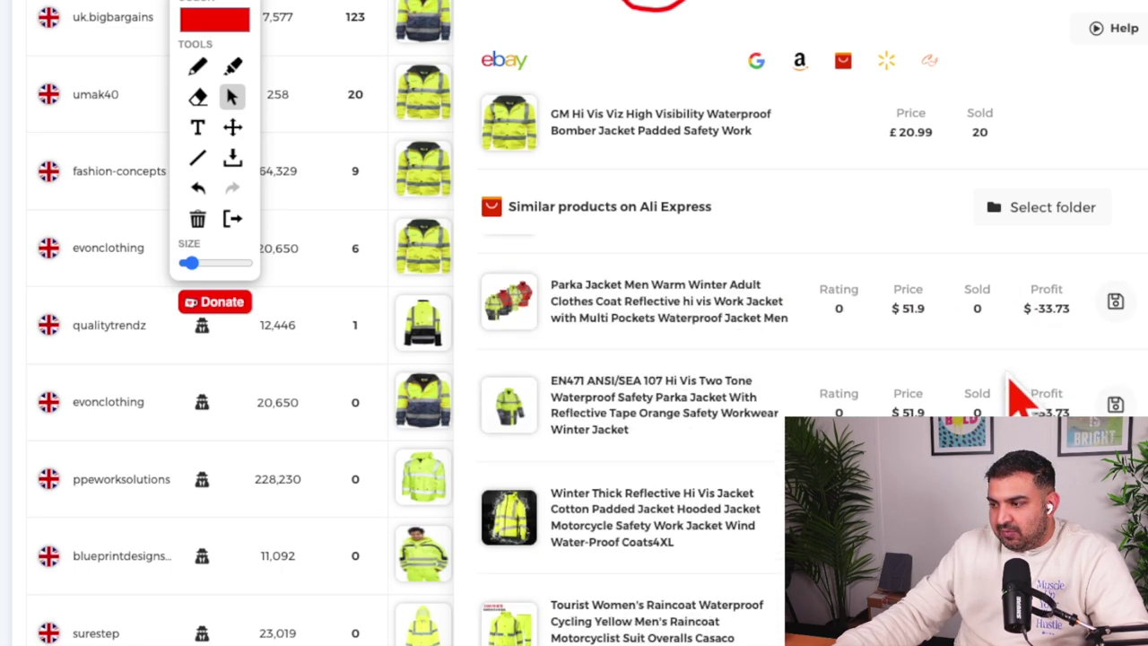
pyautogui.scroll(5, 686, 391)
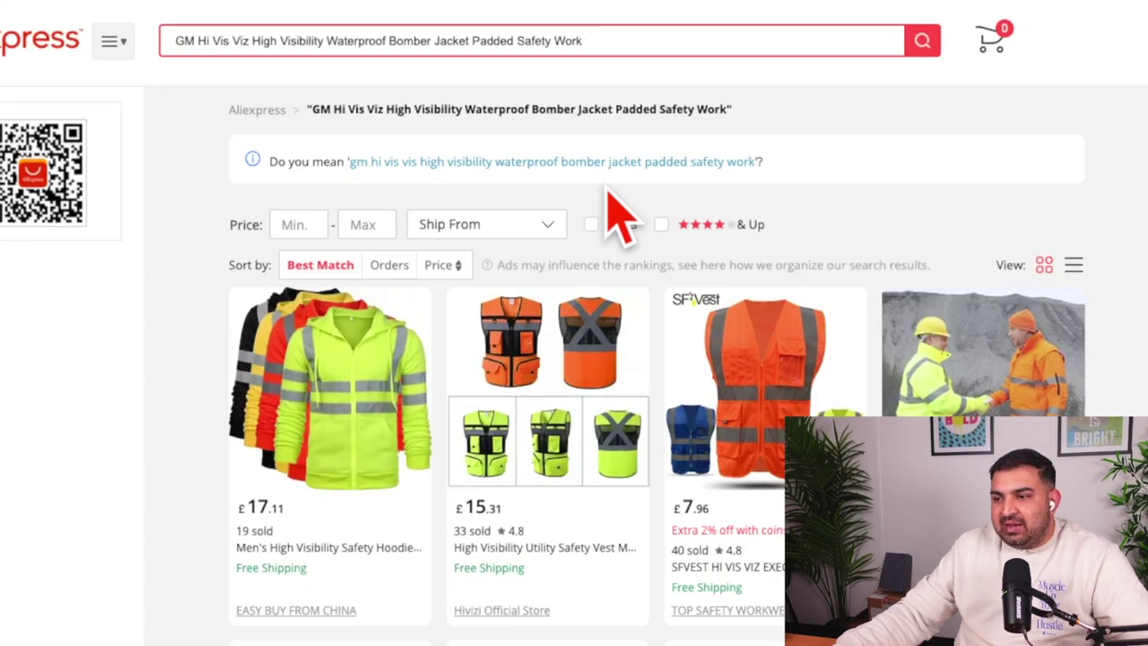
# Browse the AliExpress search results for a supplier match to the GM Hi Vis Viz High Visibility Waterproof Bomber Jacket.
pyautogui.scroll(-2, 508, 237)
pyautogui.scroll(-1, 516, 256)
pyautogui.scroll(-2, 471, 314)
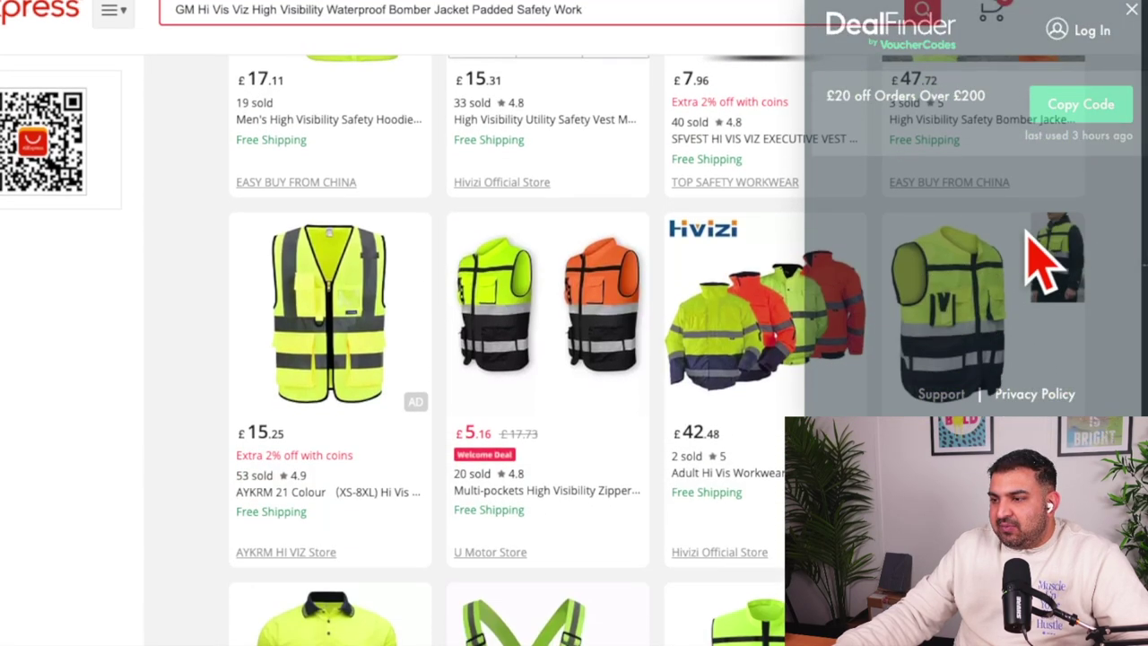
pyautogui.scroll(-2, 471, 316)
pyautogui.scroll(-4, 595, 333)
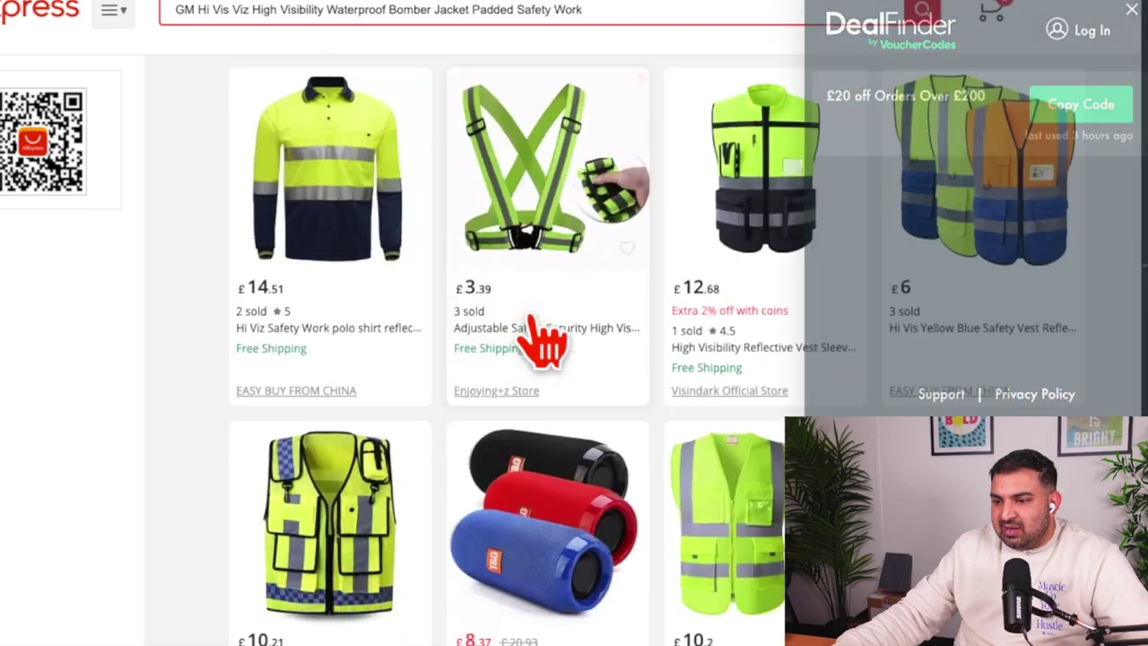
pyautogui.scroll(-2, 153, 363)
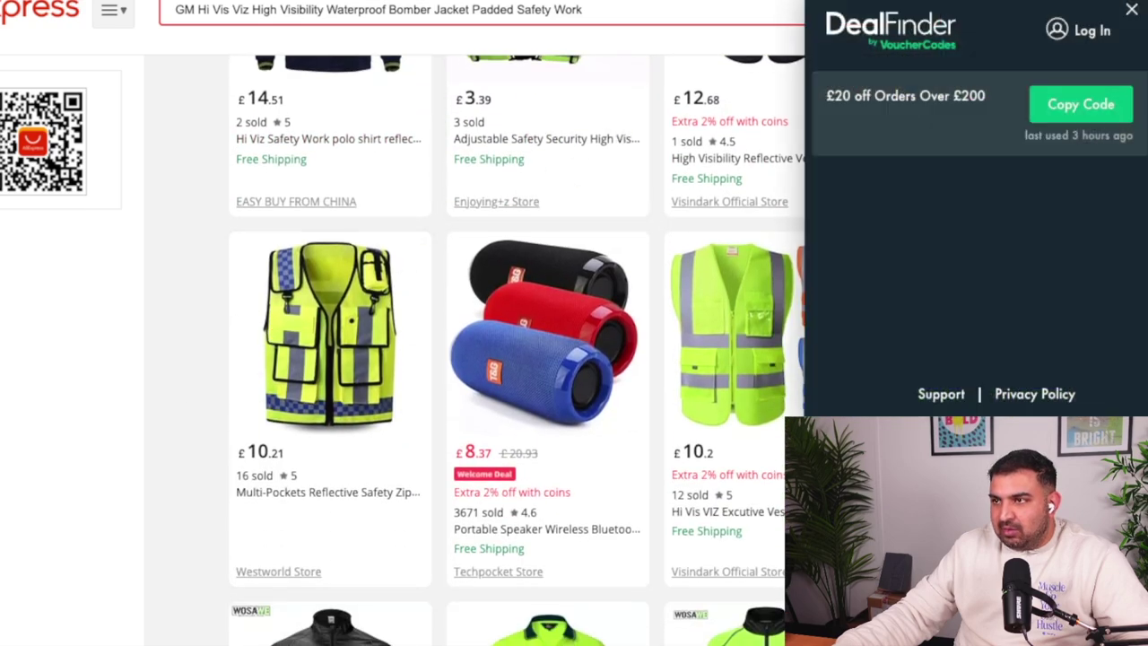
pyautogui.scroll(10, 642, 202)
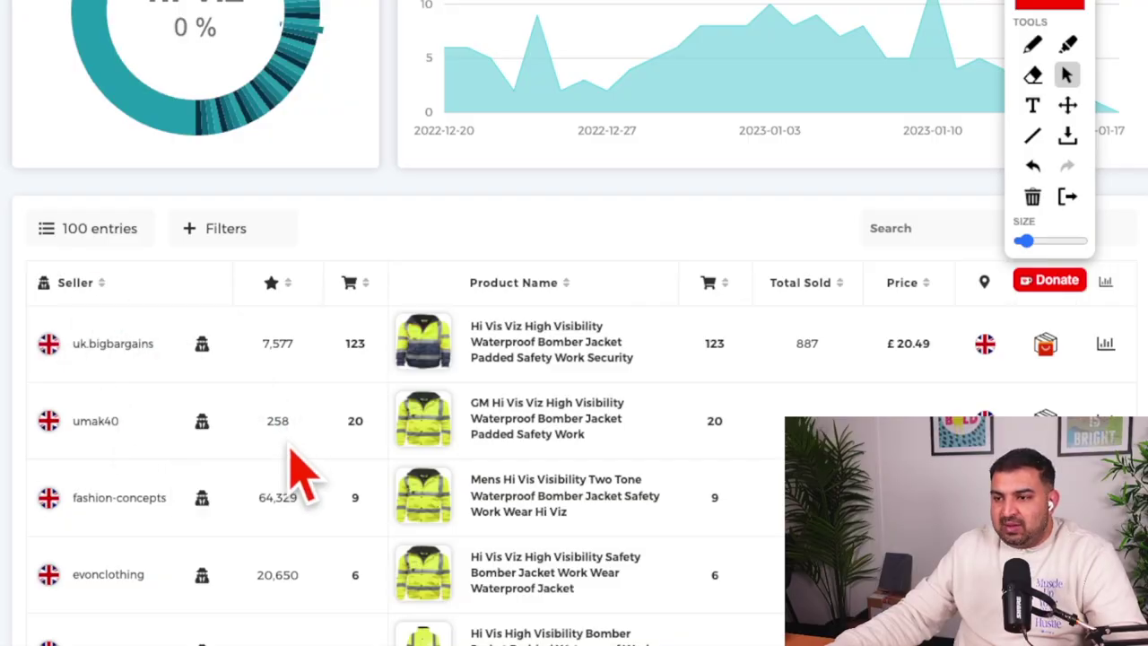
# Open the competitor research for the second-ranked Hi Vis seller and highlight its feedback score.
pyautogui.click(202, 419)
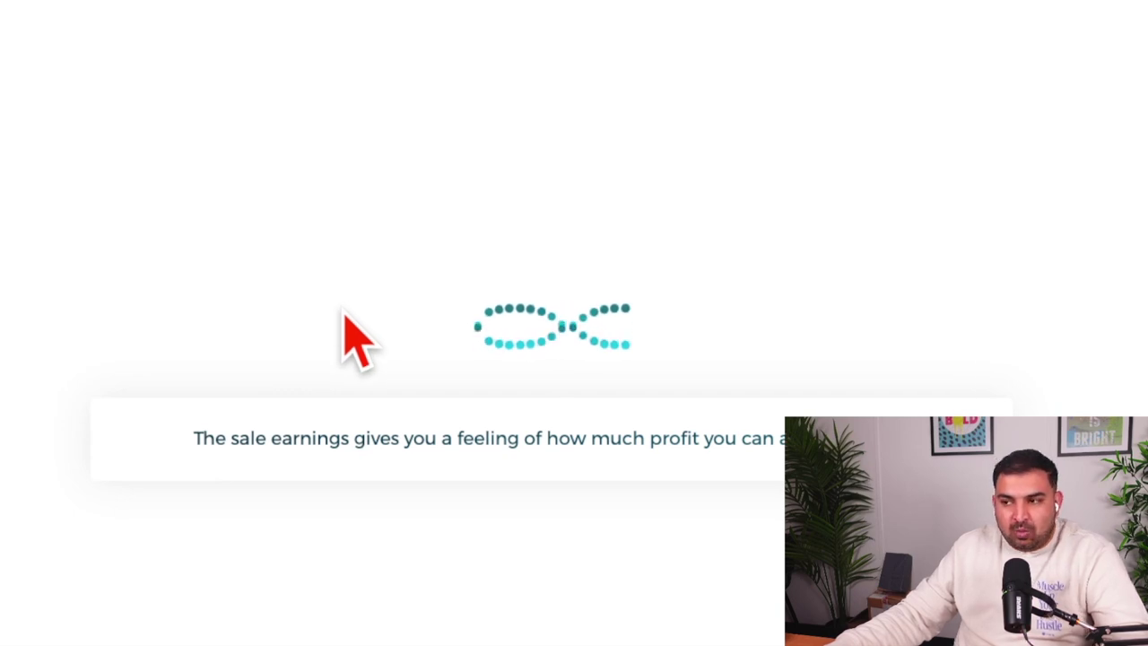
pyautogui.scroll(-5, 357, 341)
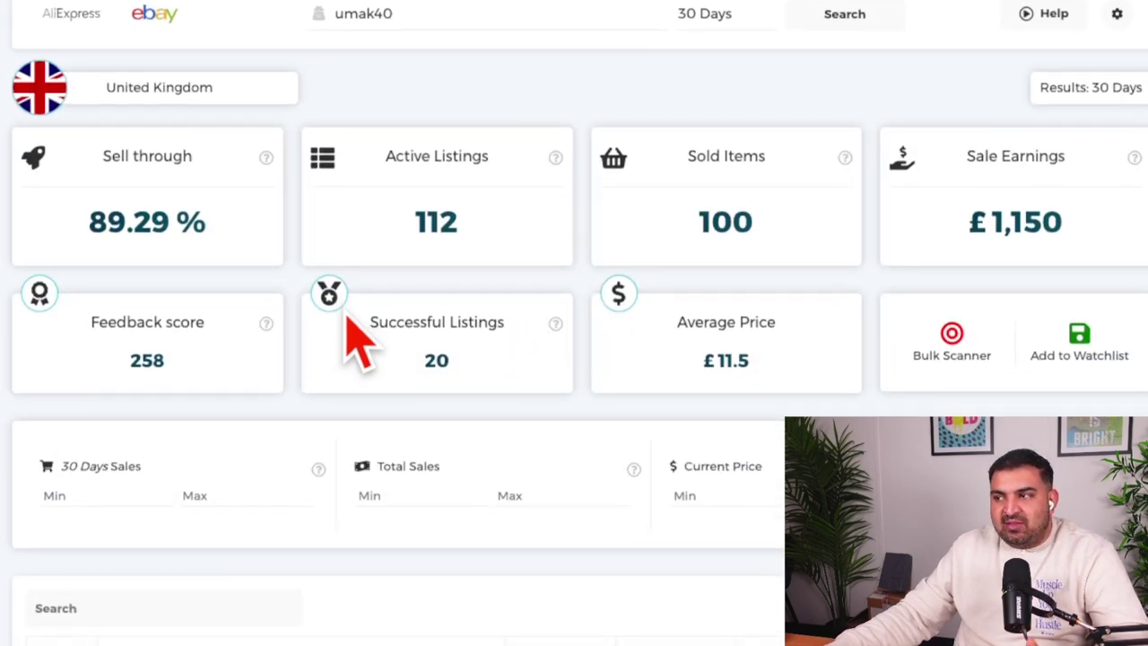
pyautogui.scroll(-2, 372, 328)
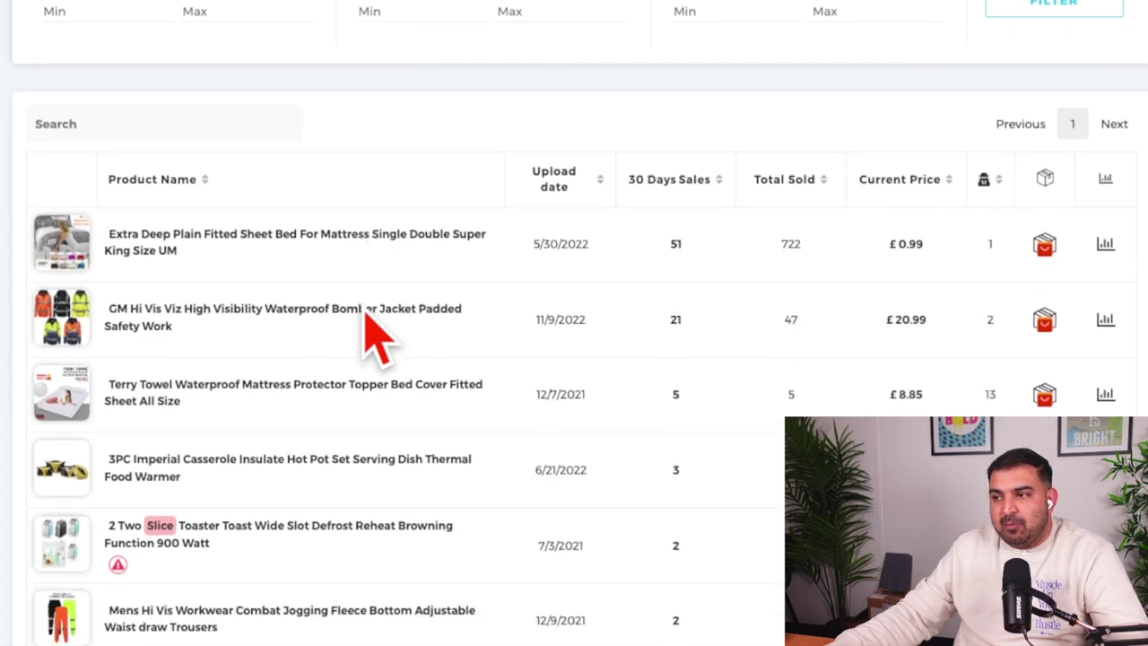
pyautogui.scroll(5, 475, 332)
pyautogui.scroll(1, 430, 307)
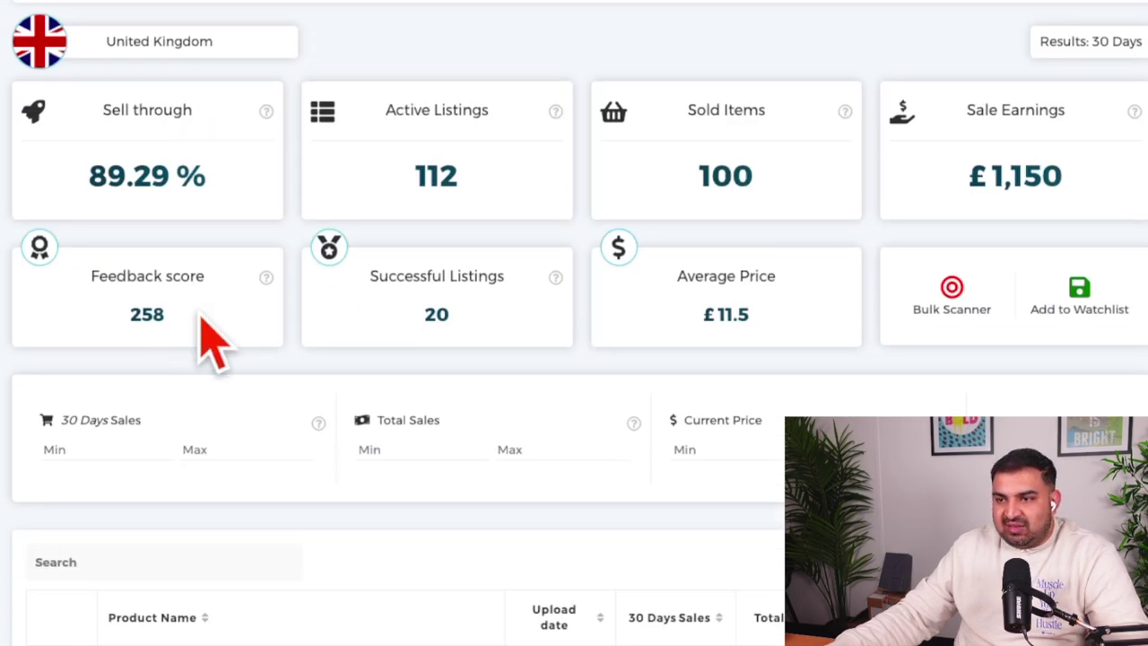
pyautogui.doubleClick(143, 314)
# Examine the seller's listings by 30-day sales, total sold and price, along with its overall sale earnings.
pyautogui.scroll(-4, 485, 350)
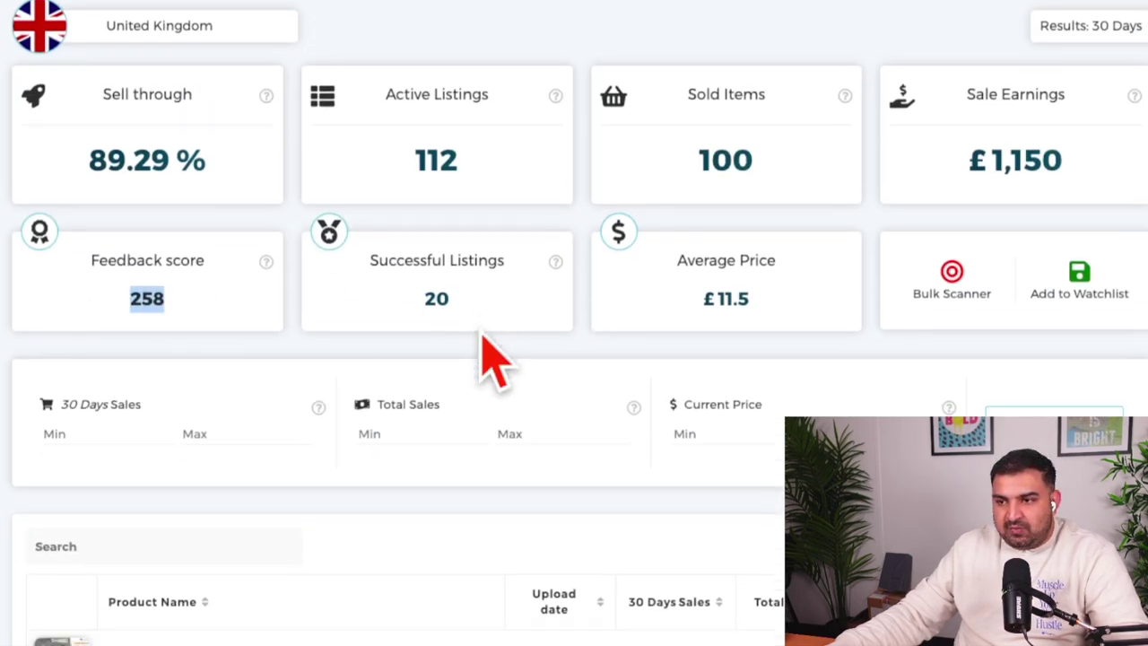
pyautogui.scroll(-1, 489, 354)
pyautogui.scroll(-1, 696, 412)
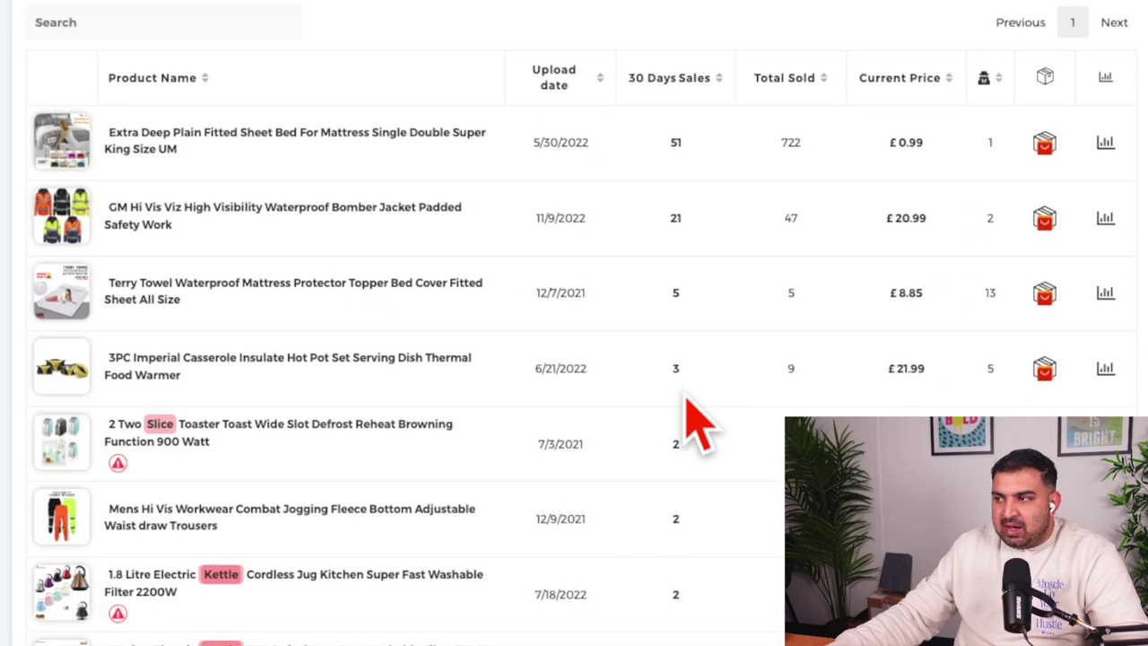
pyautogui.scroll(1, 709, 350)
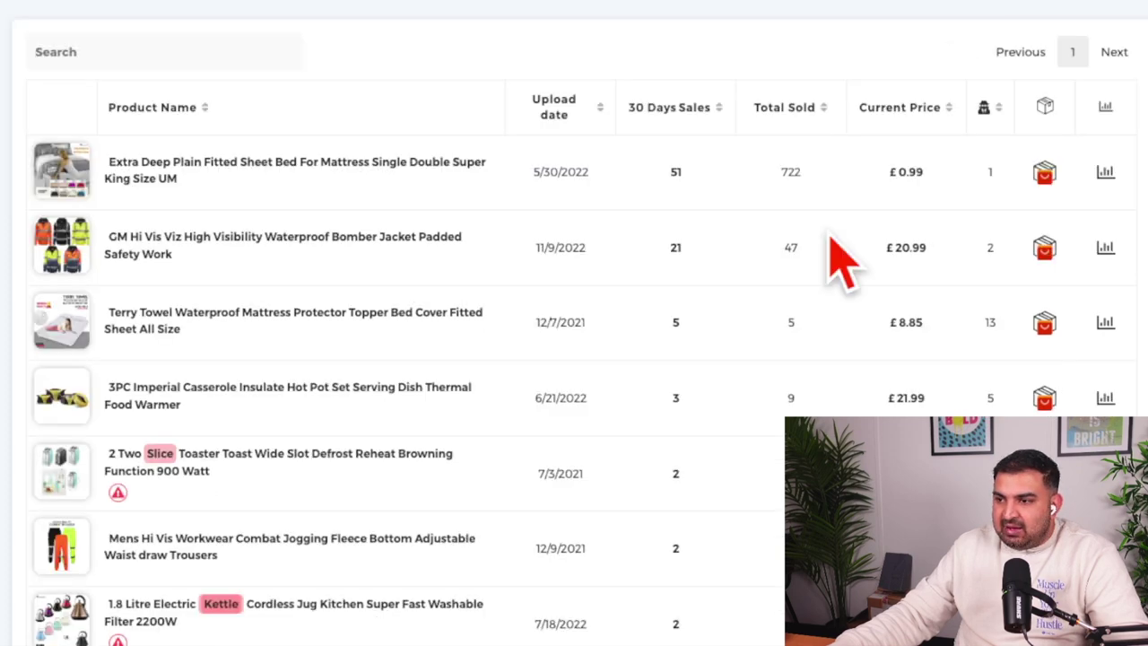
pyautogui.scroll(-4, 410, 346)
pyautogui.scroll(10, 565, 363)
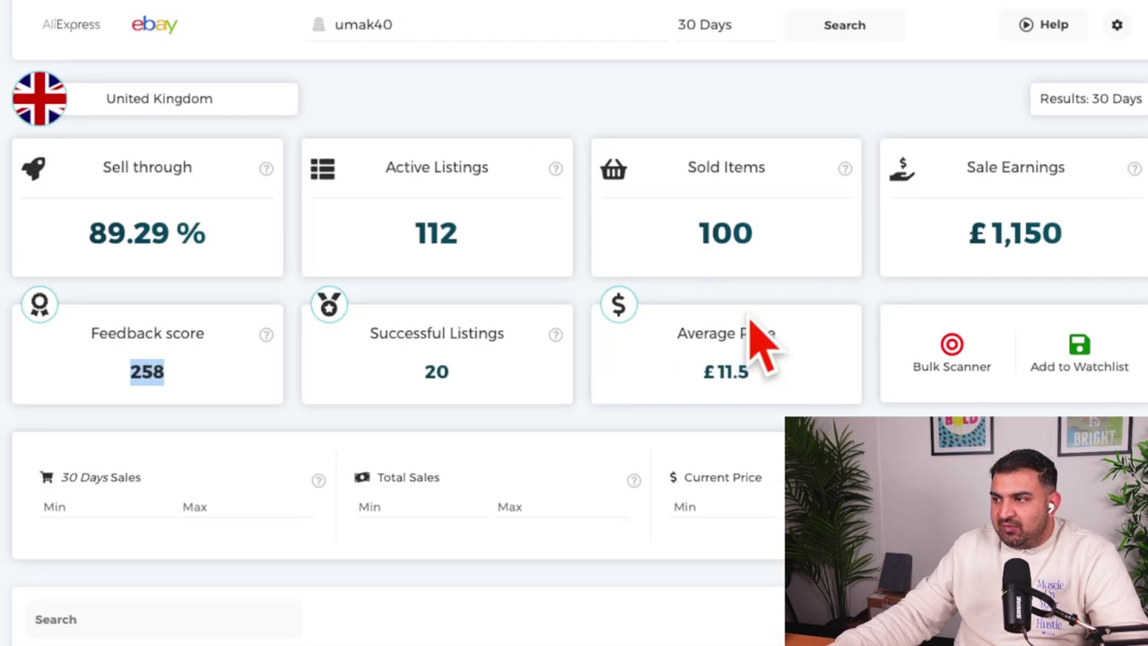
pyautogui.scroll(-1, 1021, 218)
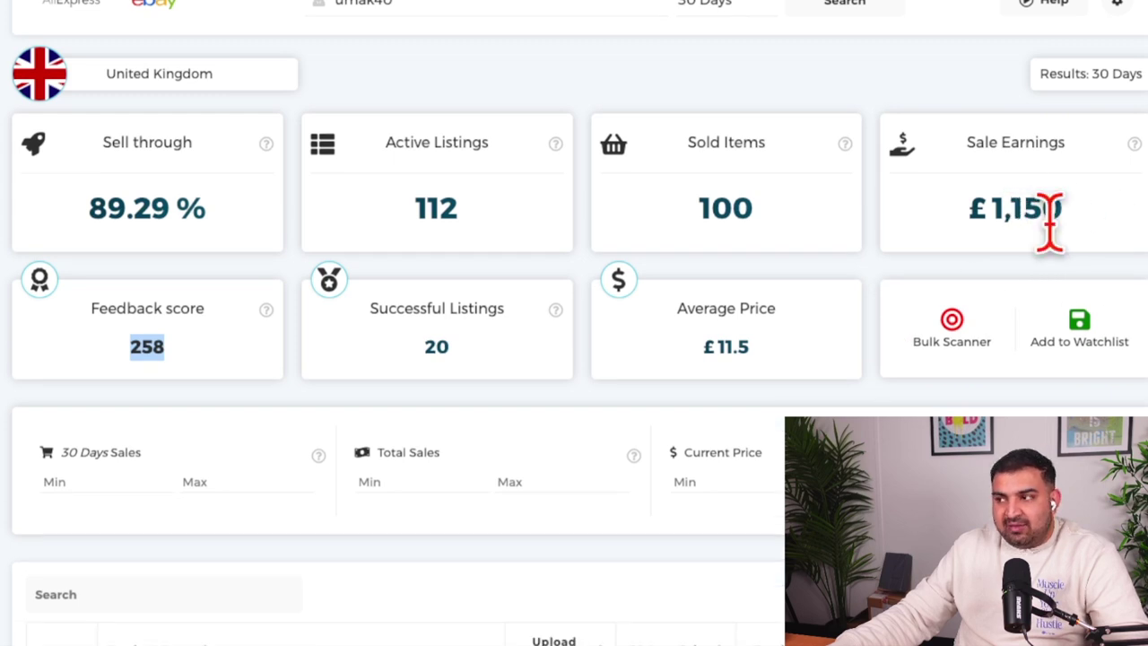
# Highlight the Hi Vis seller's sale earnings and average price in the competitor research summary.
pyautogui.moveTo(1067, 211); pyautogui.dragTo(969, 199)
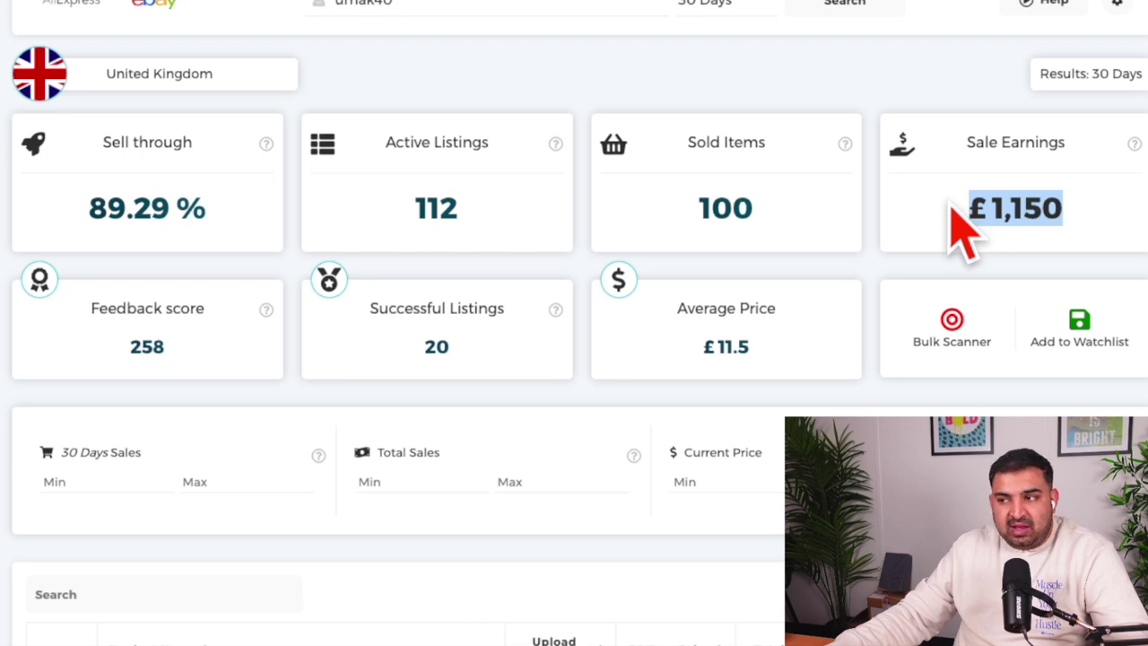
pyautogui.scroll(-3, 961, 231)
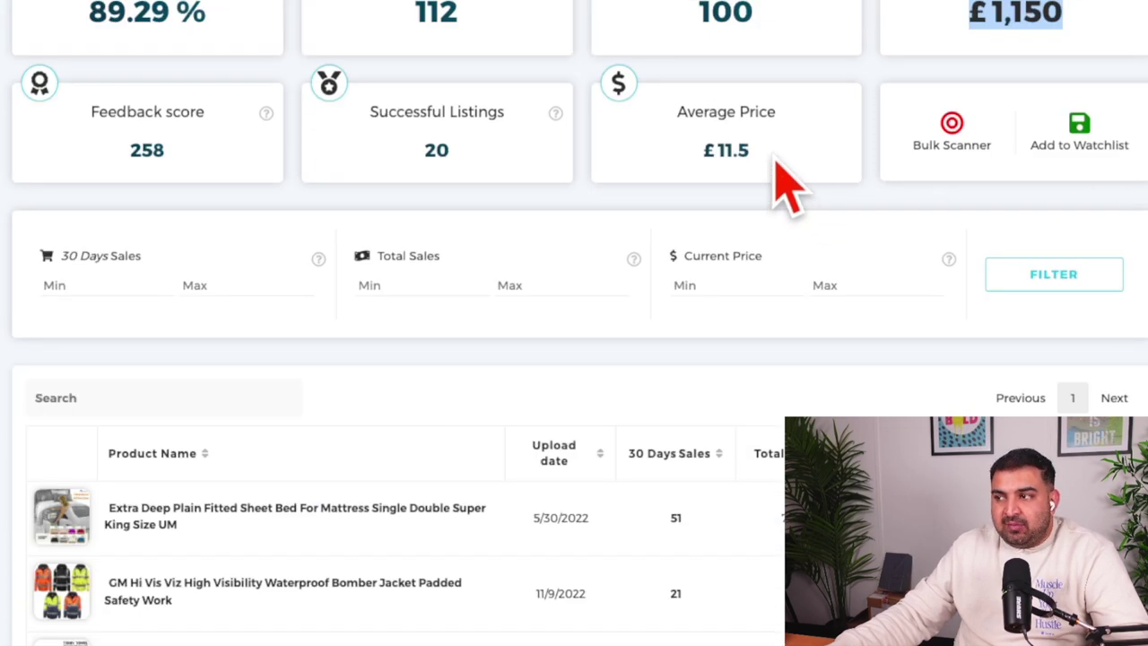
pyautogui.moveTo(754, 153); pyautogui.dragTo(709, 150)
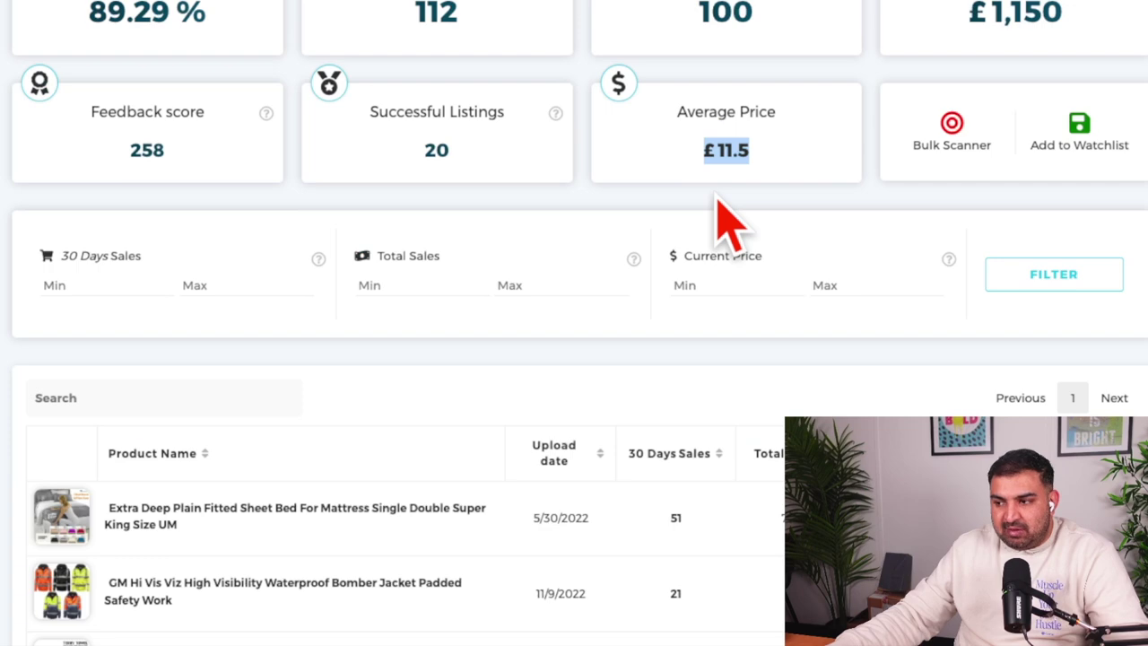
# Sort the seller's listings by 30-day sales, from highest to lowest.
pyautogui.scroll(-5, 722, 216)
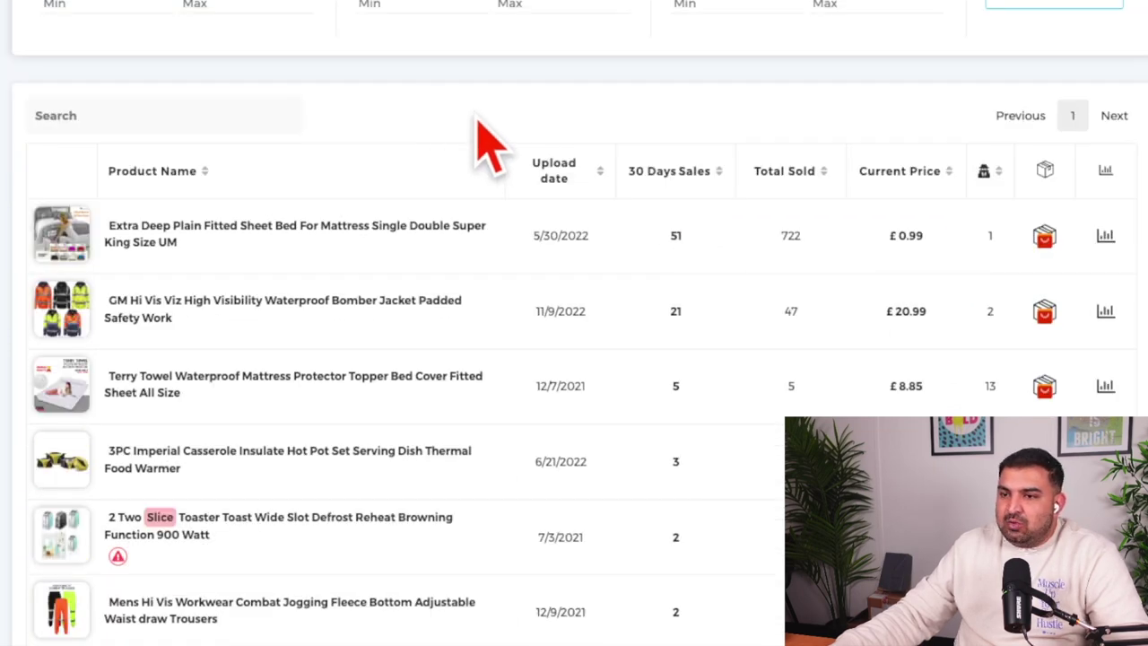
pyautogui.click(713, 170)
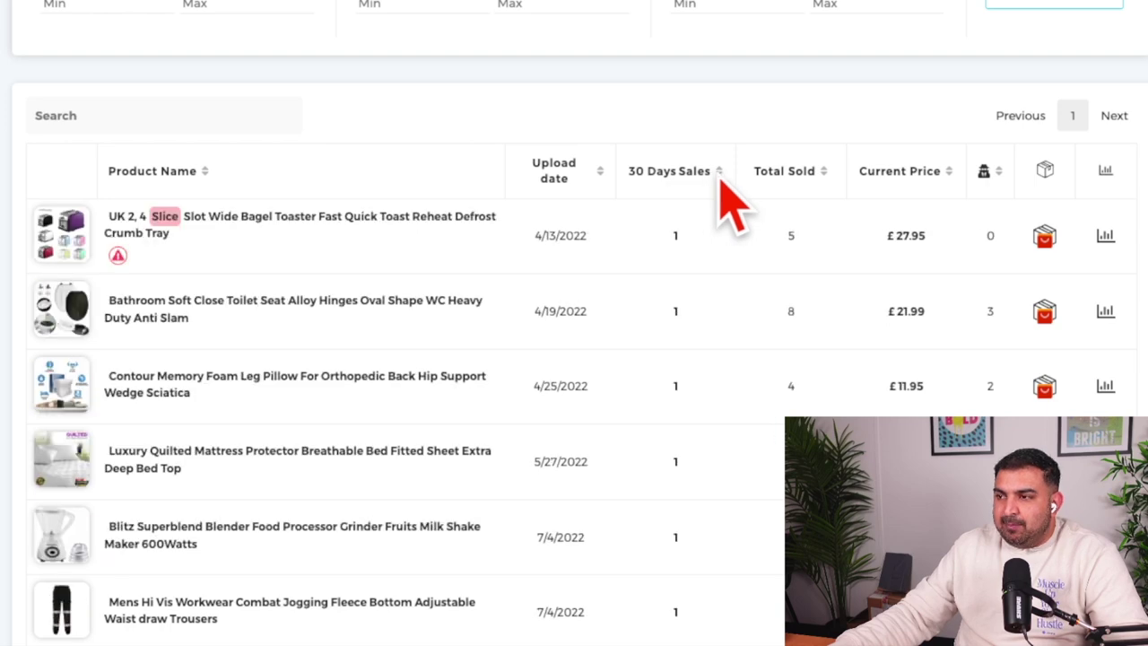
pyautogui.click(720, 175)
pyautogui.scroll(-2, 725, 202)
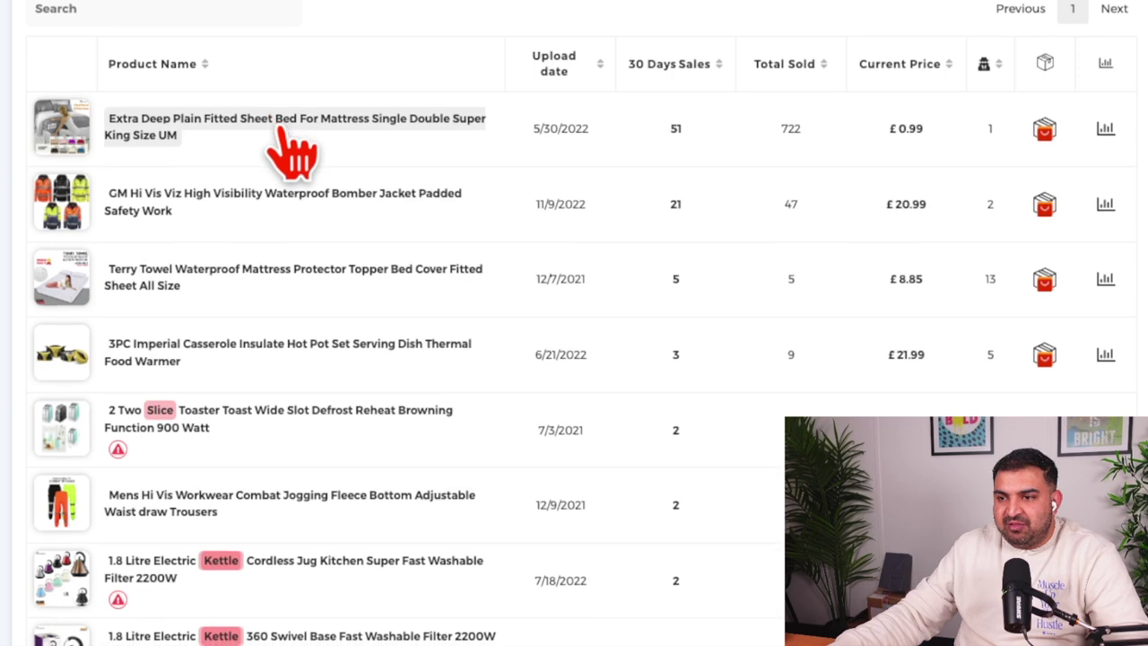
# Browse the seller's sorted listings, comparing 30-day sales, total sold, price and flagged words down to the electric kettles and bathroom items.
pyautogui.scroll(-1, 192, 143)
pyautogui.scroll(-3, 171, 174)
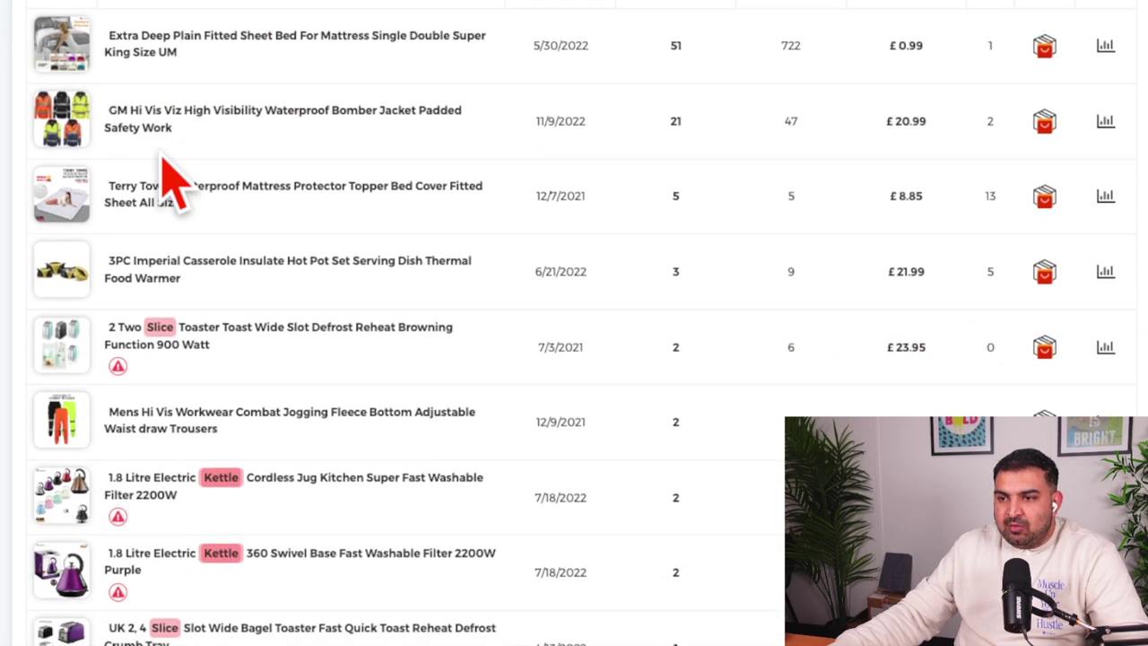
pyautogui.scroll(2, 206, 185)
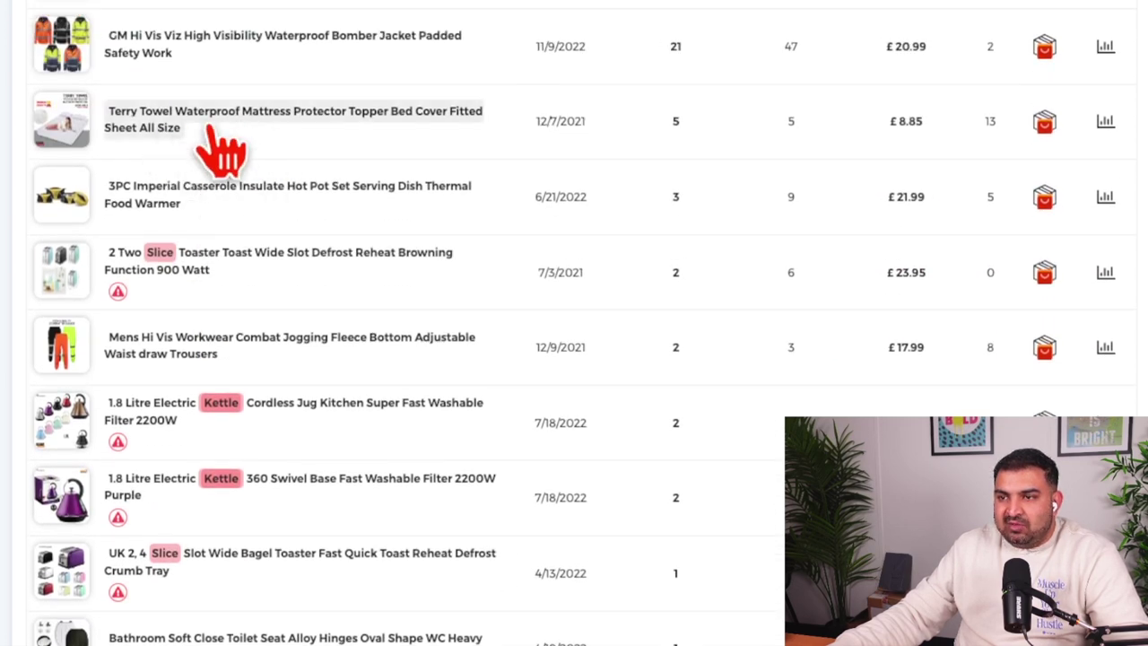
pyautogui.scroll(-1, 216, 157)
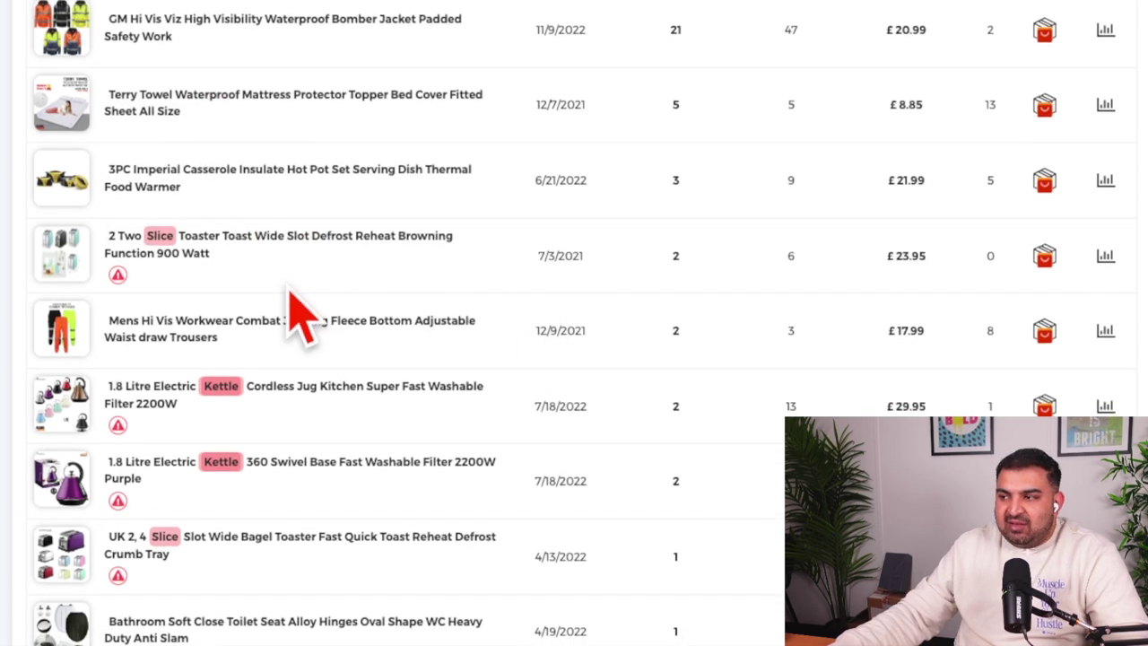
pyautogui.scroll(-1, 300, 309)
pyautogui.scroll(-2, 350, 314)
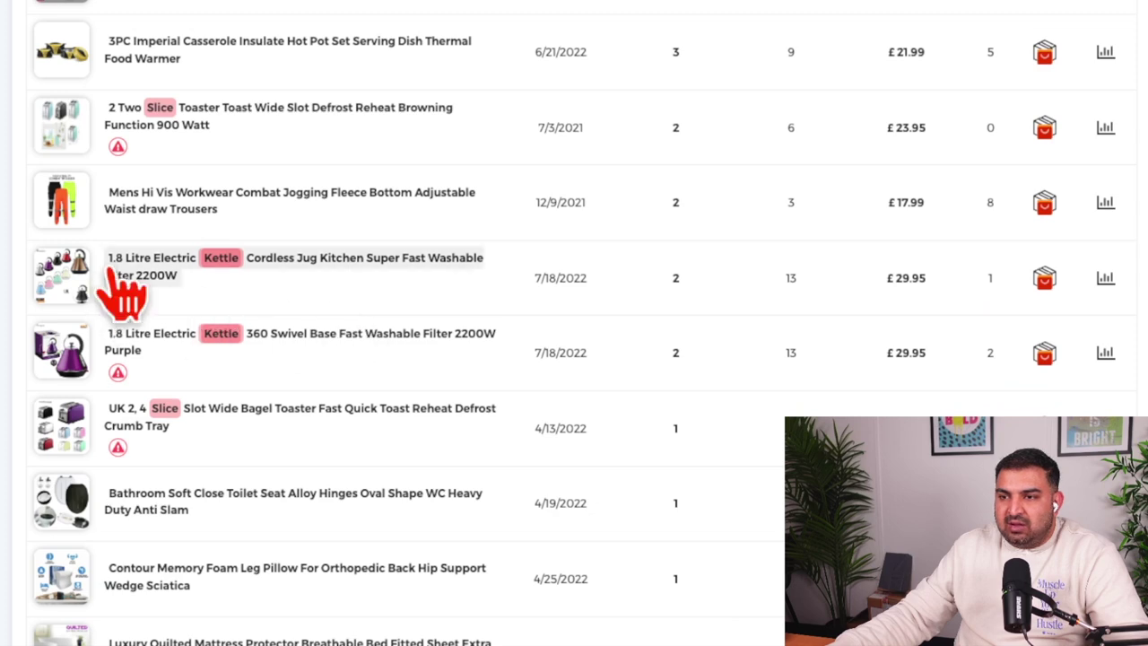
pyautogui.scroll(-3, 219, 278)
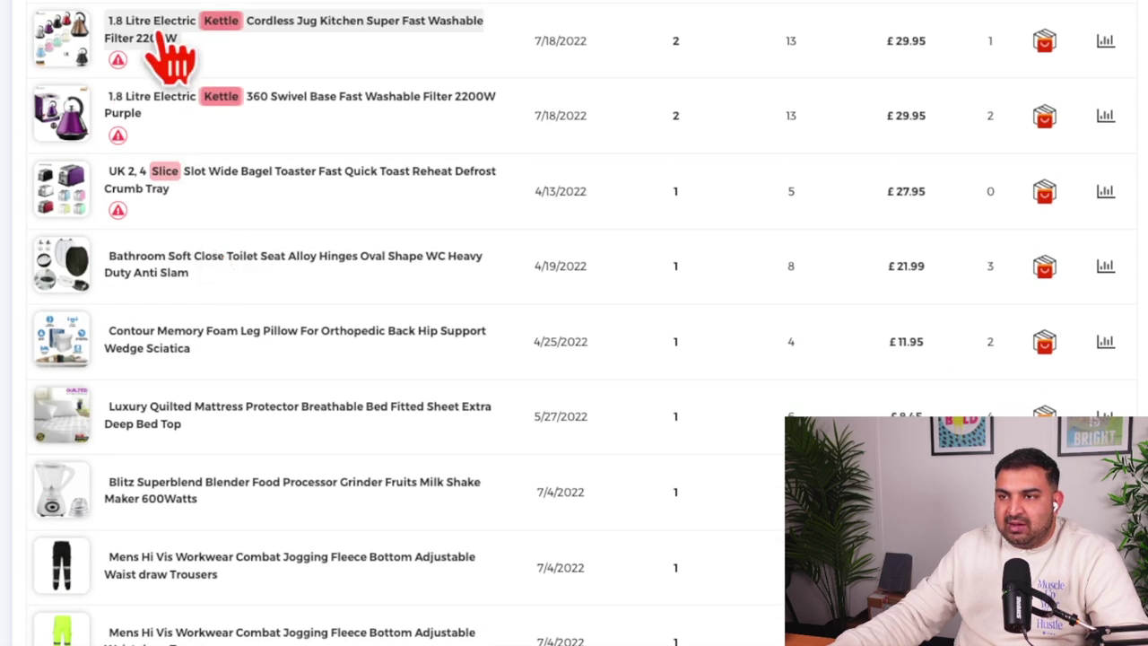
# Review the similar AliExpress products and their profit for the 1.8 Litre Electric Kettle Cordless Jug.
pyautogui.click(1050, 47)
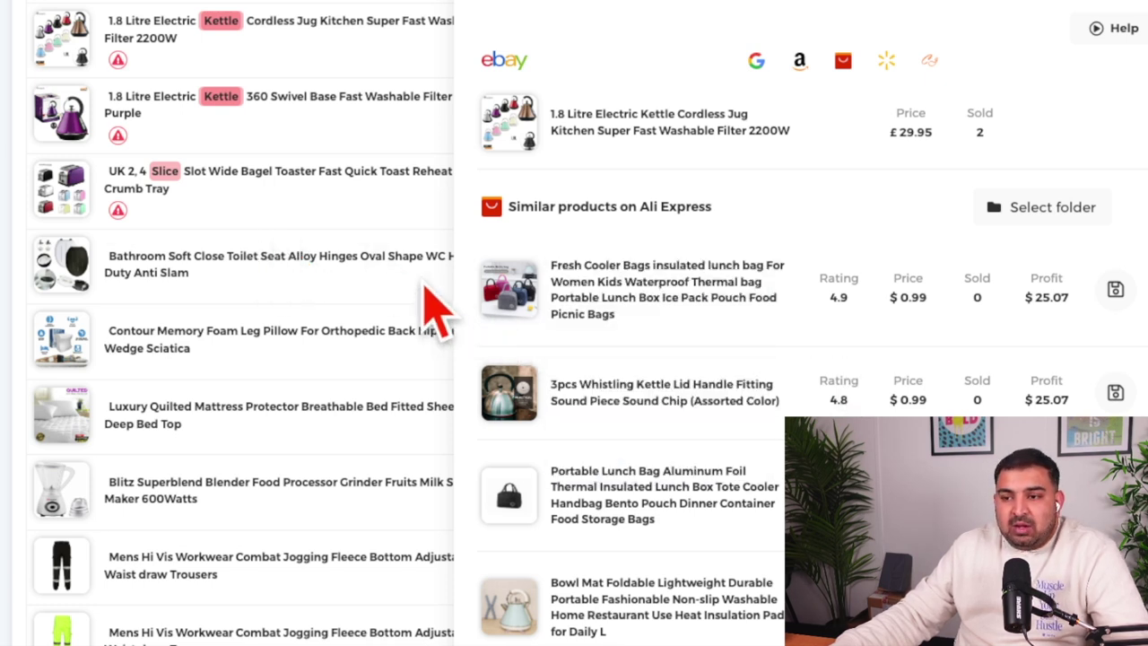
pyautogui.scroll(-3, 691, 412)
pyautogui.scroll(-6, 691, 412)
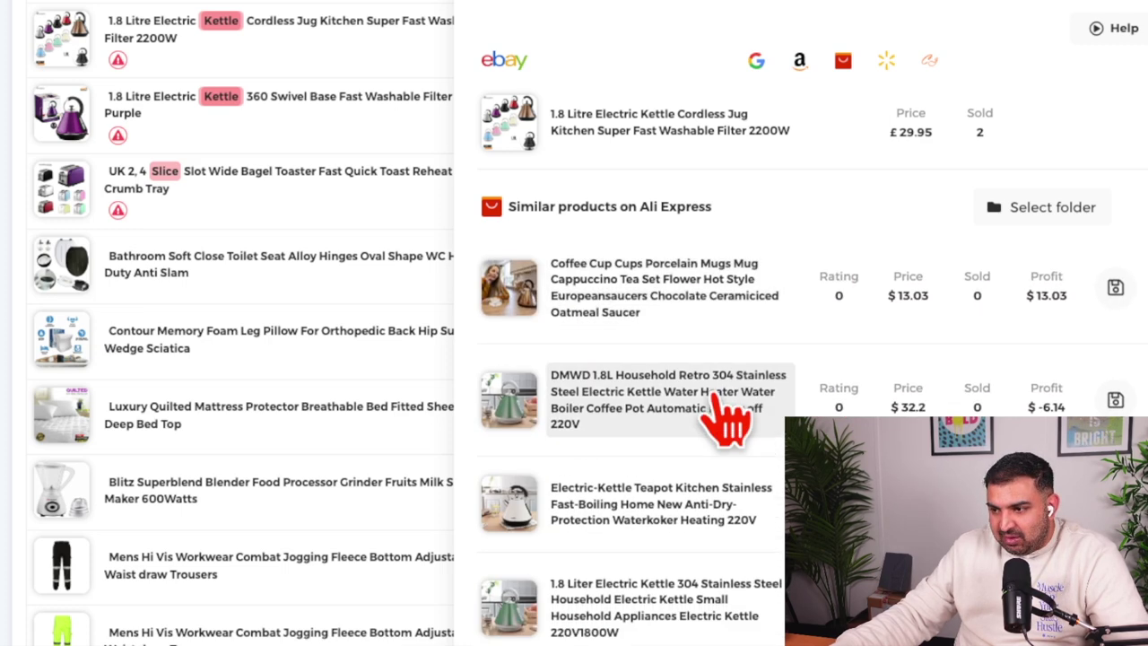
pyautogui.scroll(6, 1032, 395)
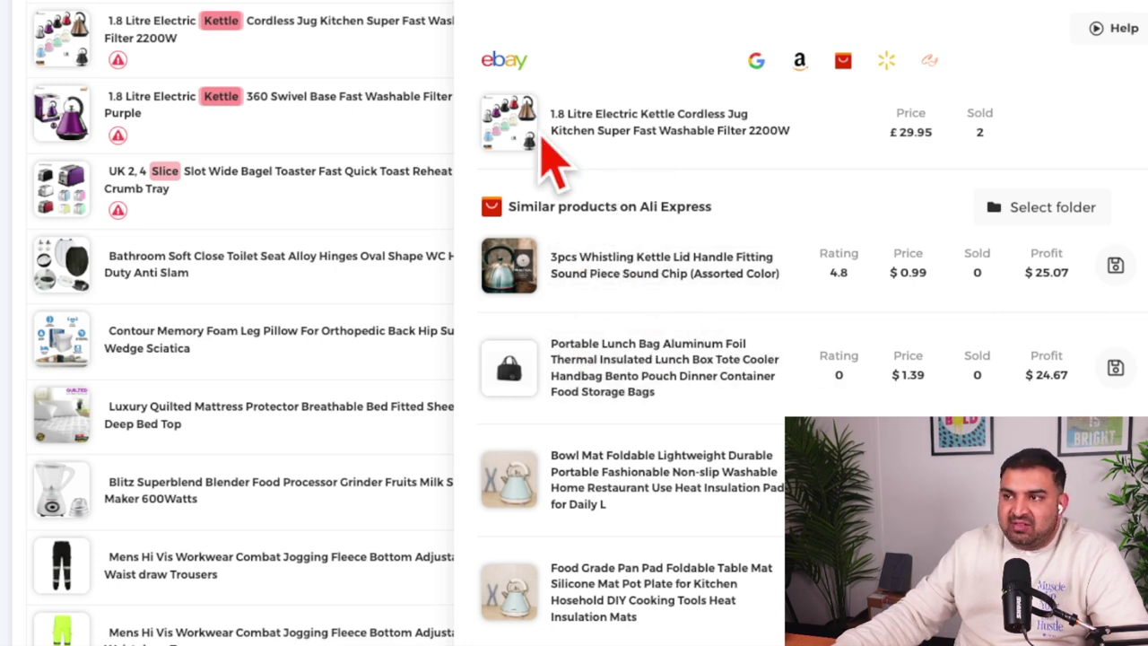
# Return to the dashboard, open Autopilot and bring up the filters for a new scan.
pyautogui.click(472, 10)
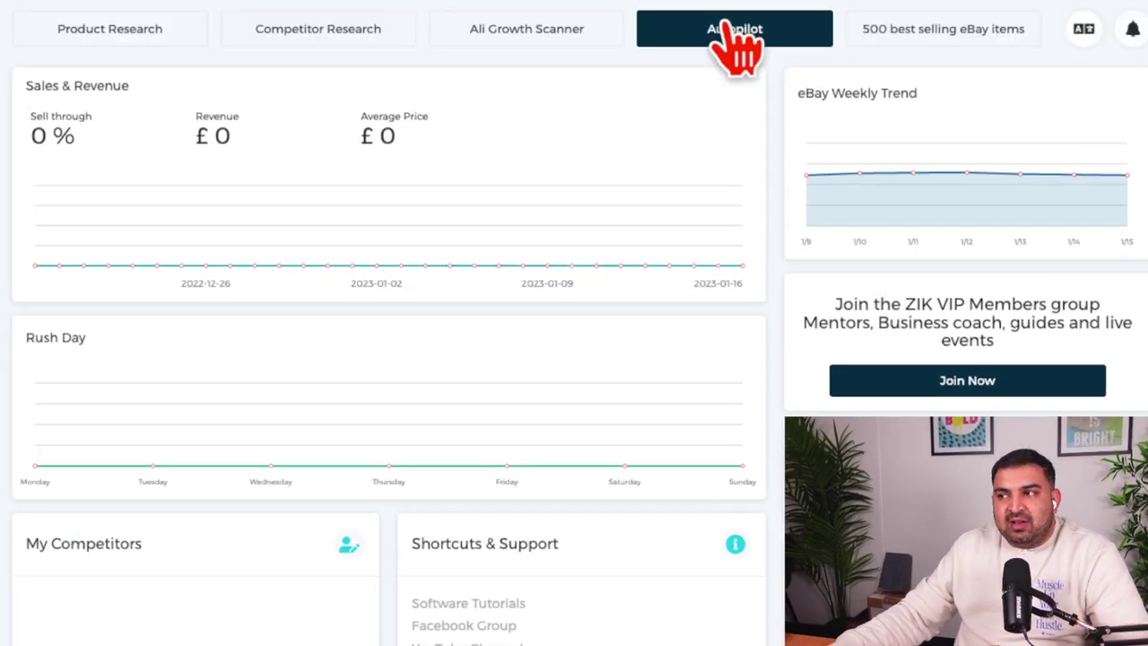
pyautogui.click(726, 25)
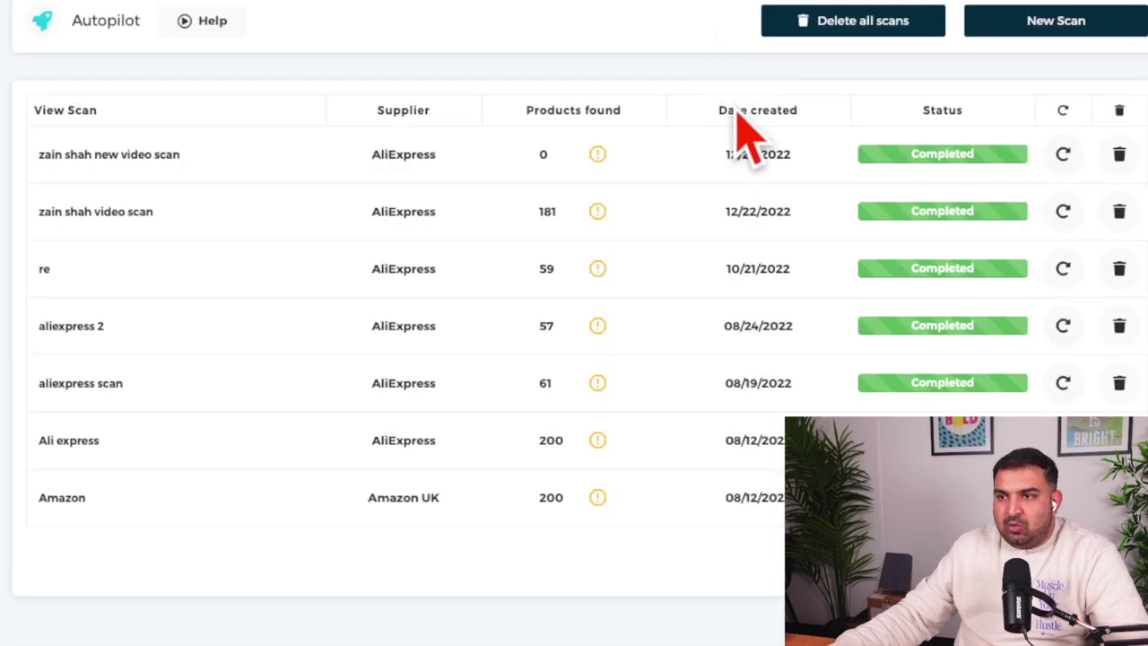
pyautogui.click(1059, 32)
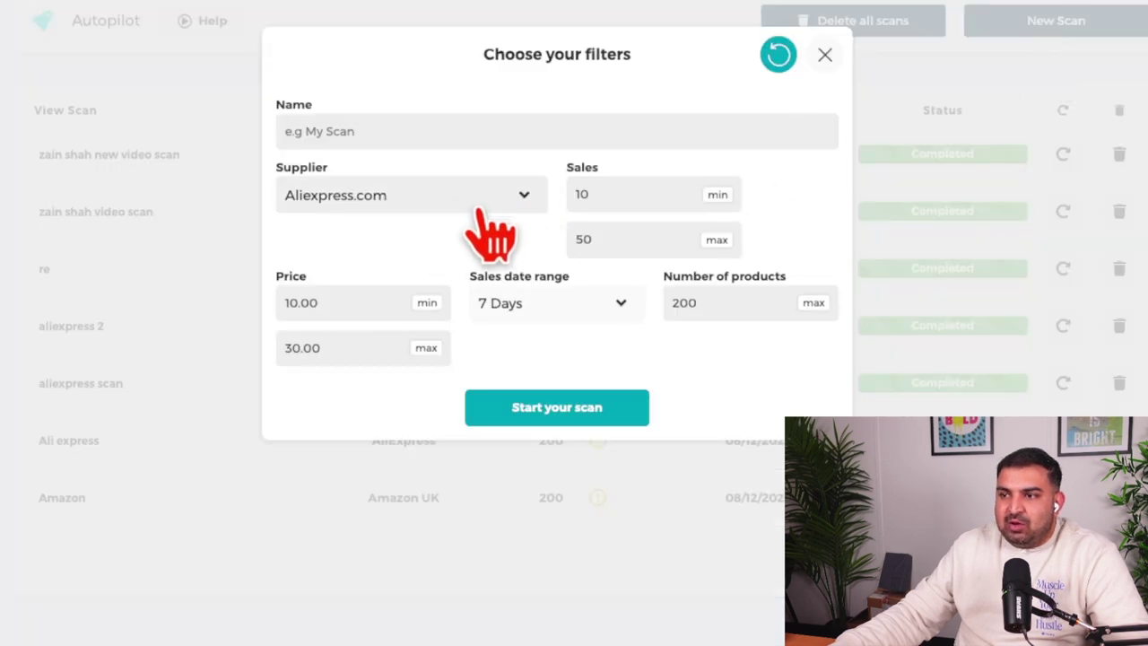
# Compare the new scan's supplier filters by switching to Amazon.co.uk and back to Aliexpress.com.
pyautogui.click(529, 194)
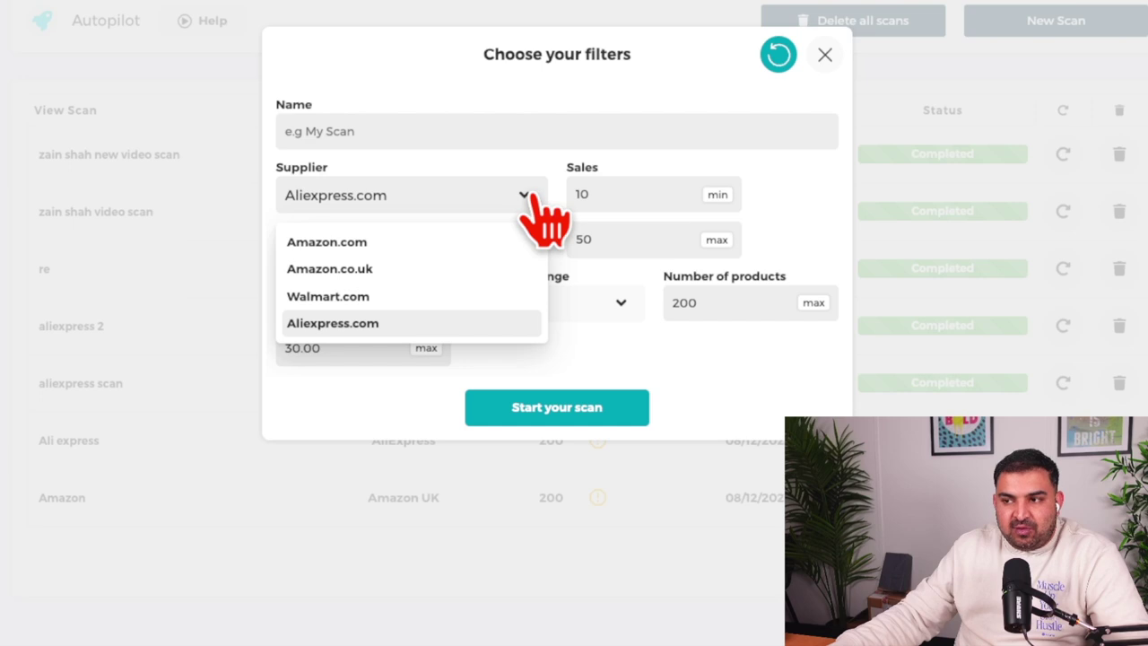
pyautogui.click(368, 270)
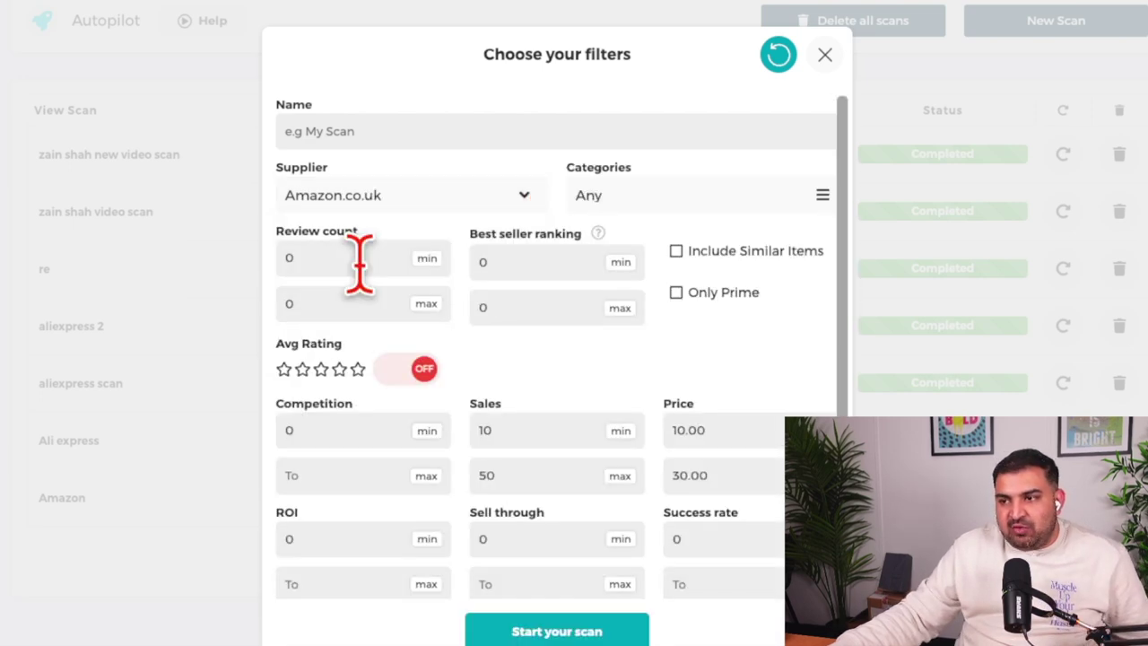
pyautogui.click(520, 202)
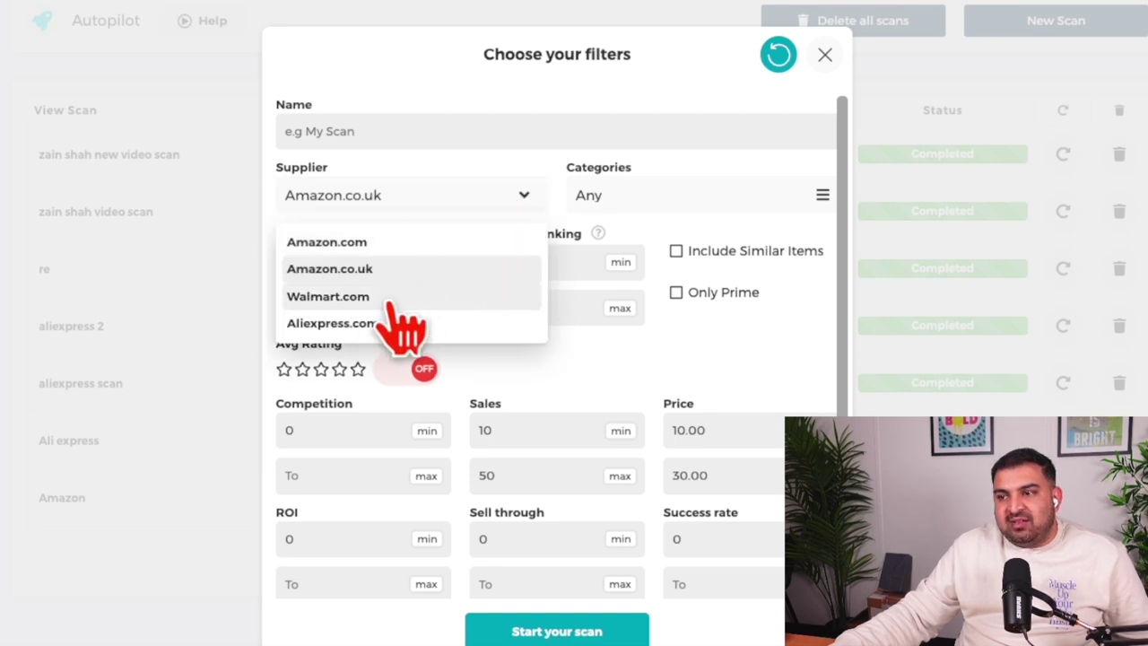
pyautogui.click(367, 325)
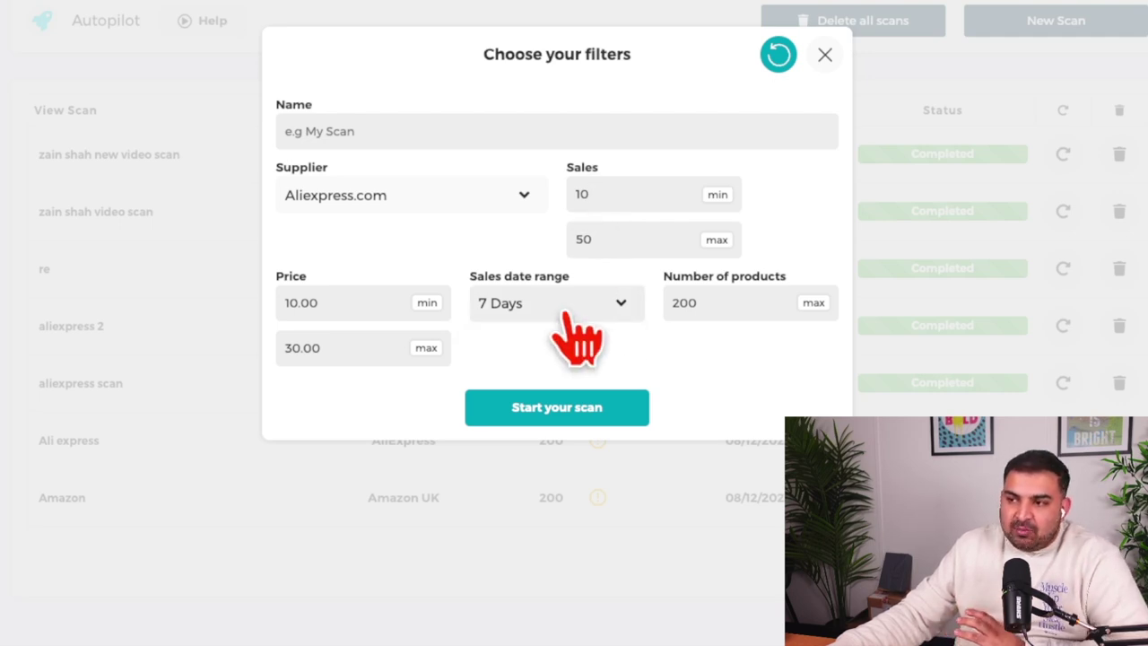
# Check the new scan's sales date range choices, keep 7 Days, inspect the number of products field, and close the filters without scanning.
pyautogui.click(539, 300)
pyautogui.scroll(-1, 551, 330)
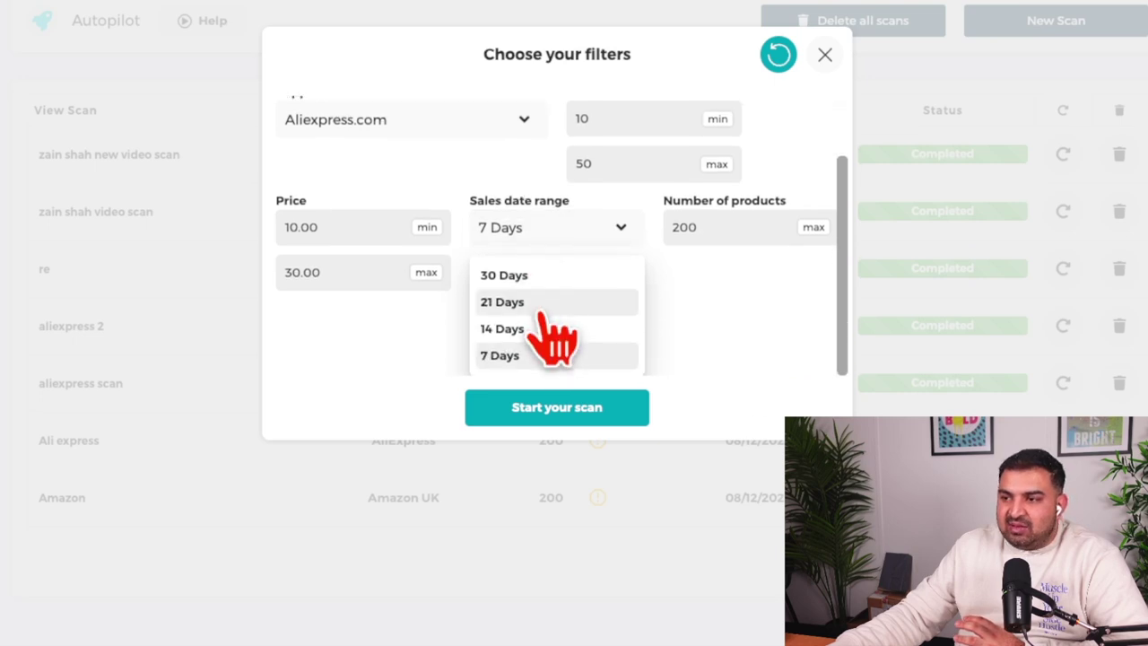
pyautogui.click(508, 356)
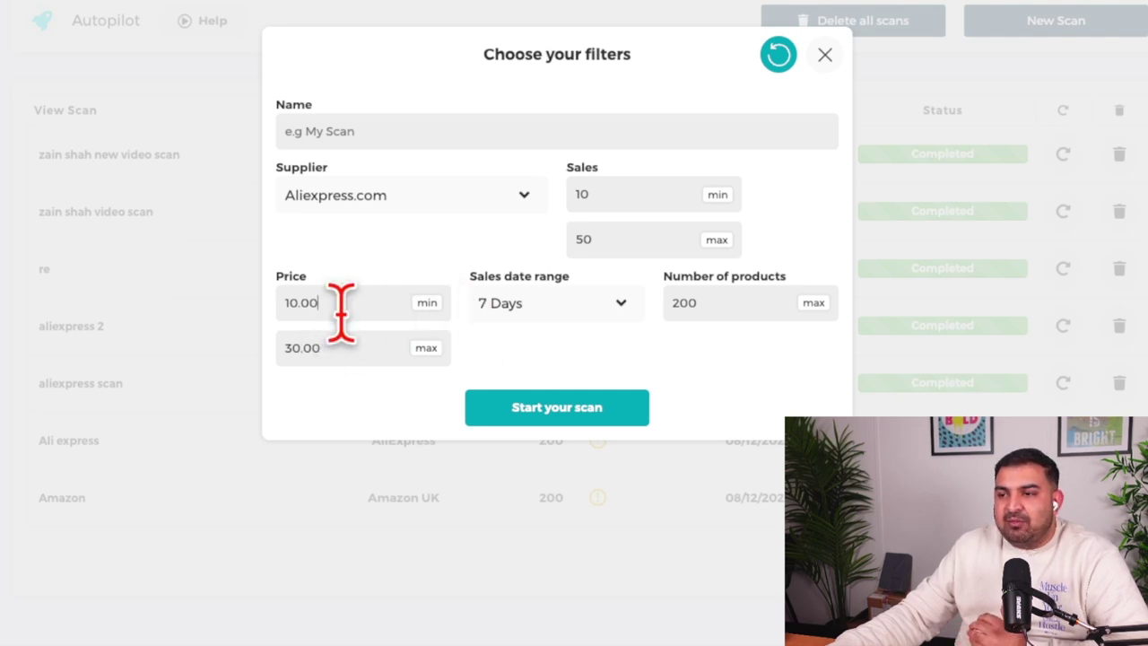
pyautogui.click(723, 305)
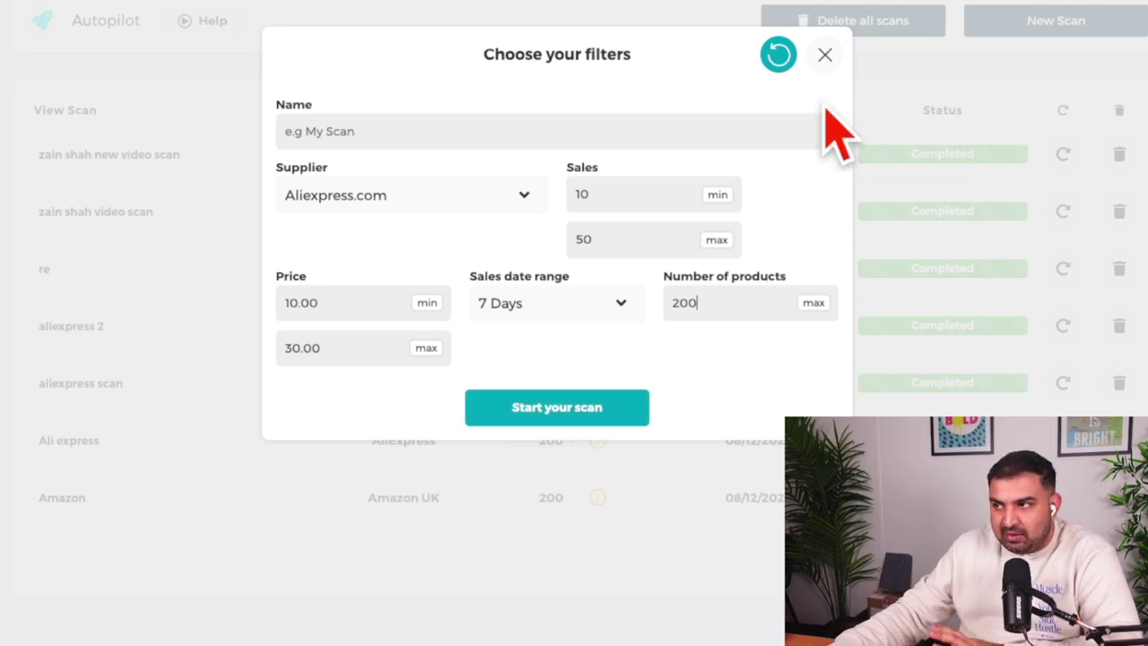
pyautogui.click(825, 55)
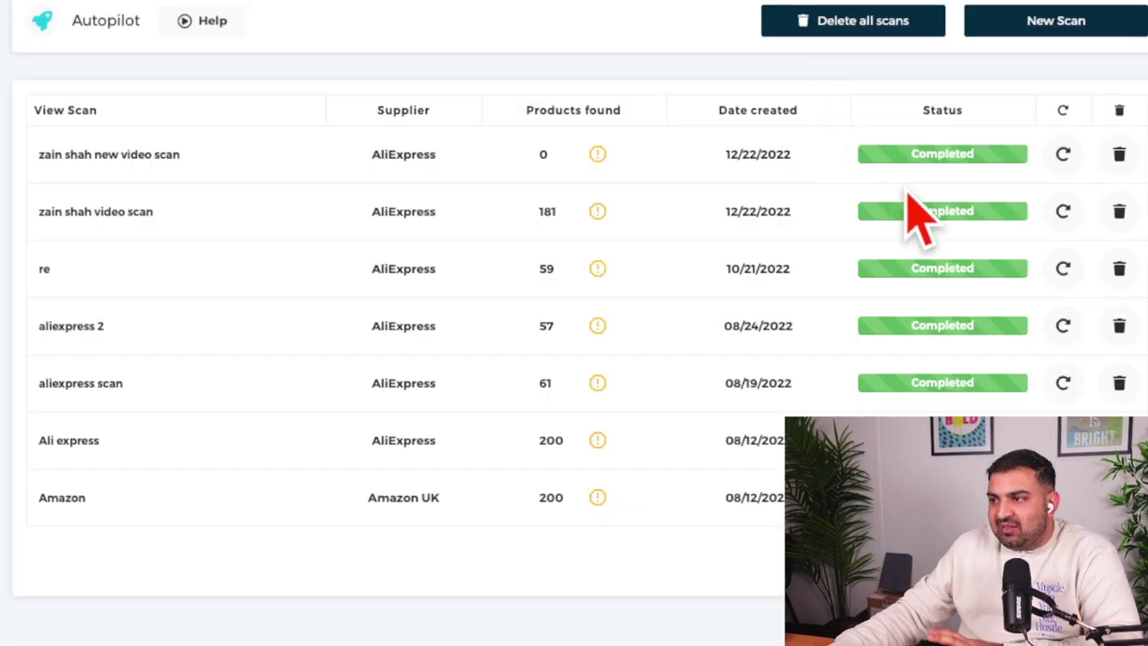
# Open the completed AliExpress video scans from 12/22/2022 and review the found products' sell-through, success rate, sales and competition.
pyautogui.click(153, 157)
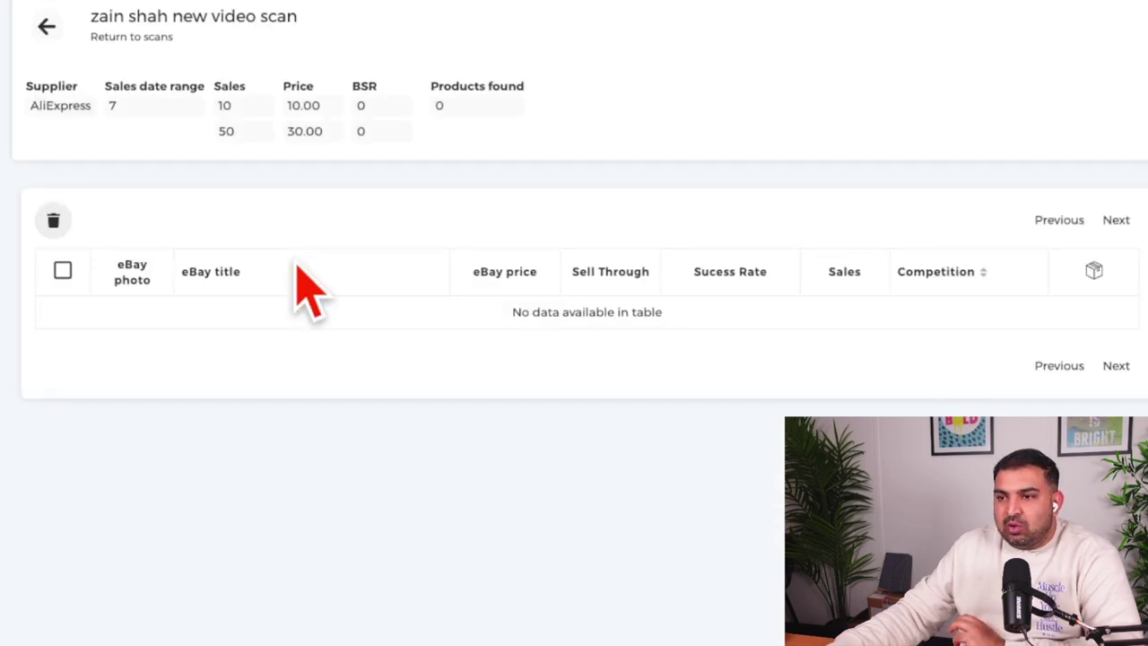
pyautogui.scroll(-3, 305, 287)
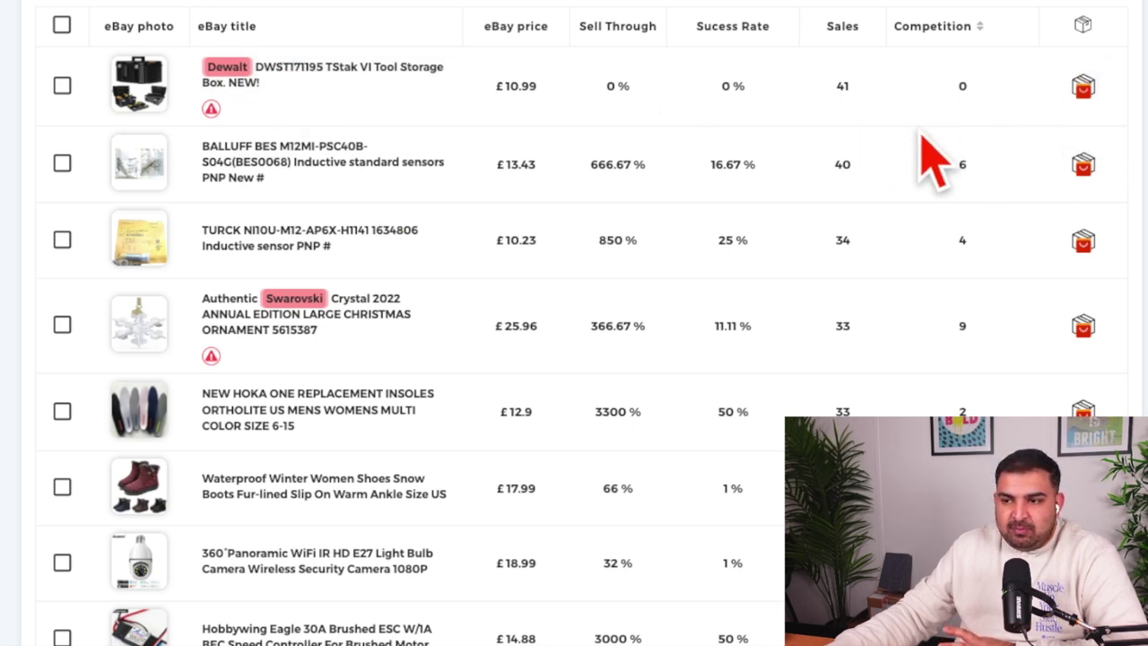
pyautogui.scroll(-1, 906, 197)
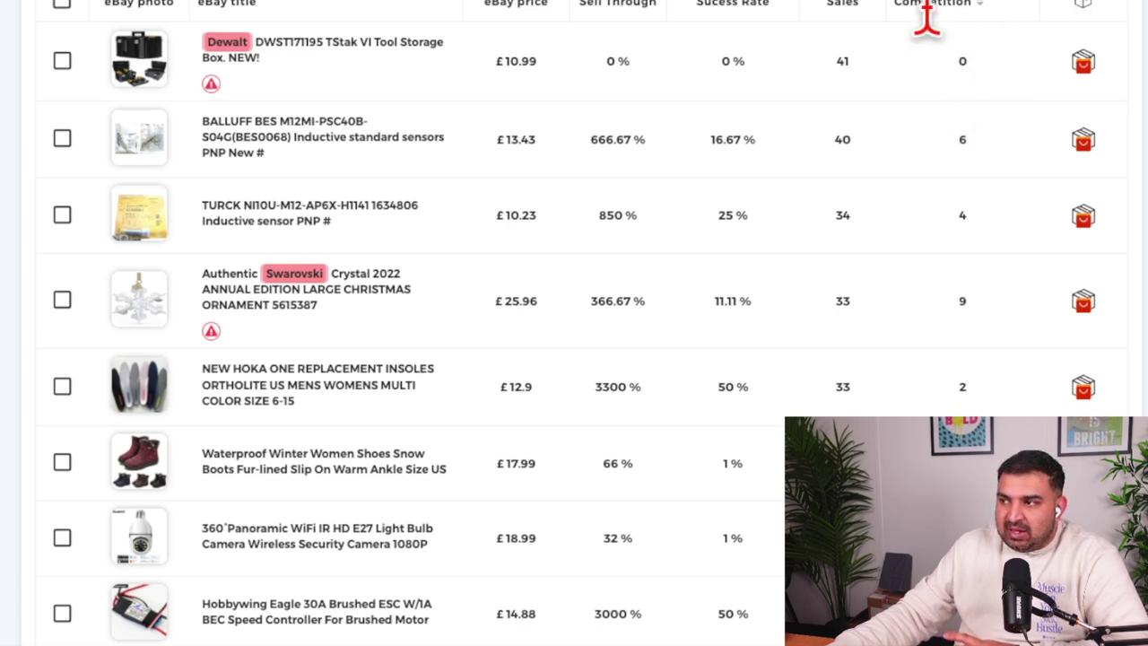
pyautogui.scroll(-1, 853, 206)
pyautogui.scroll(4, 718, 191)
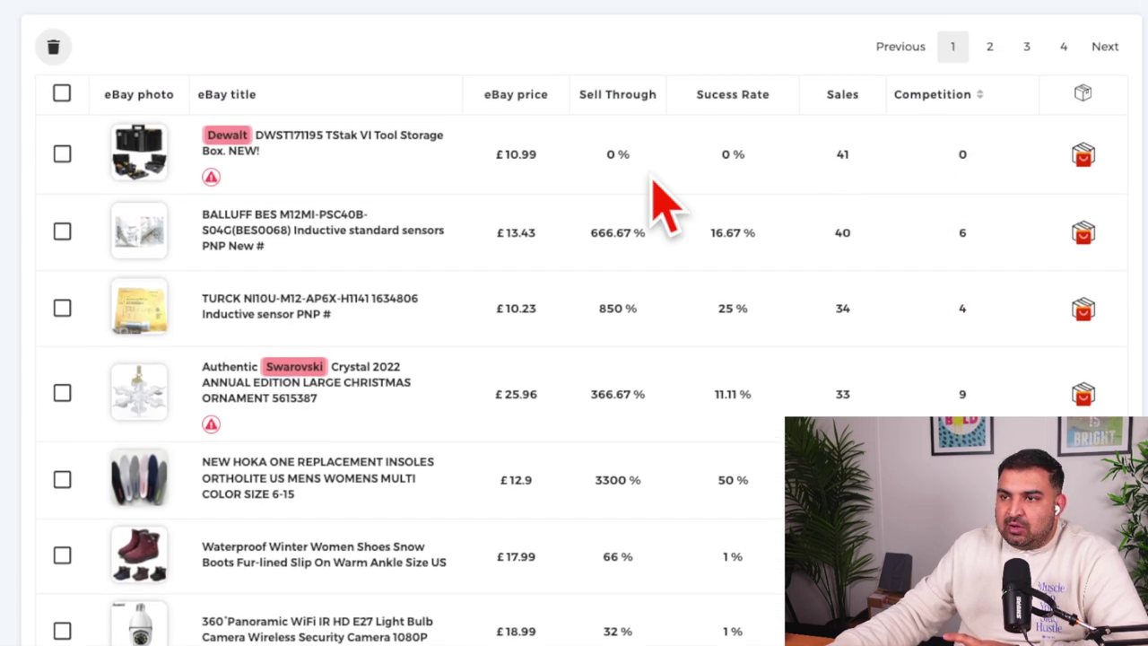
# Browse the first page of scanned products through to its end, looking for unflagged items with good sales and low competition.
pyautogui.scroll(-1, 556, 292)
pyautogui.scroll(-2, 539, 319)
pyautogui.scroll(-2, 206, 333)
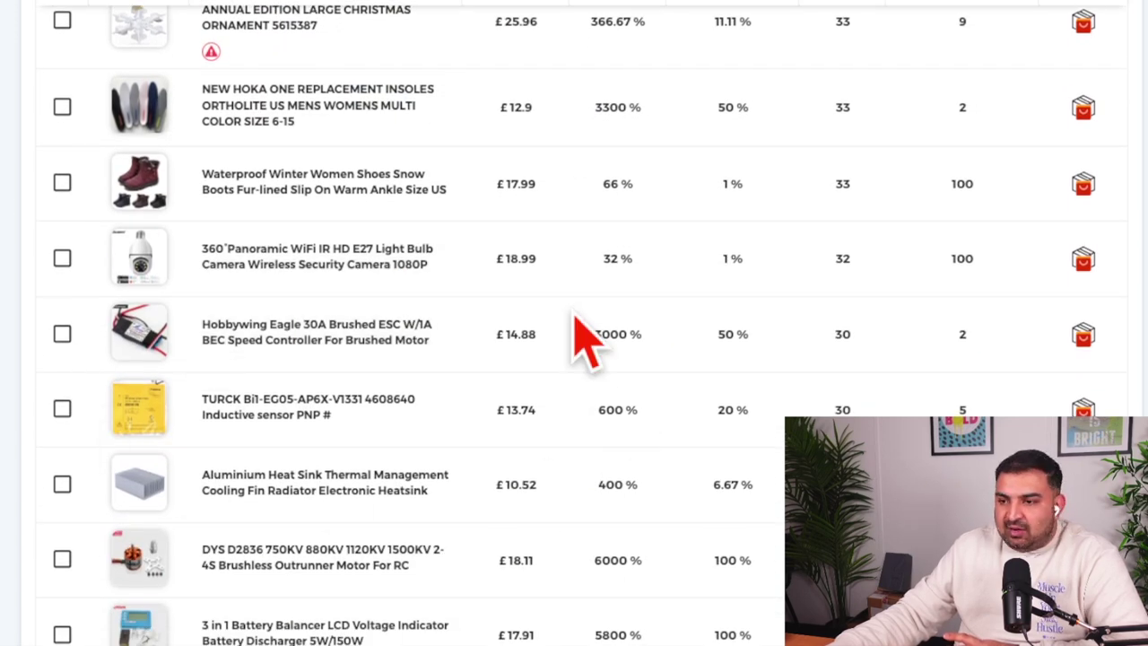
pyautogui.scroll(-10, 584, 337)
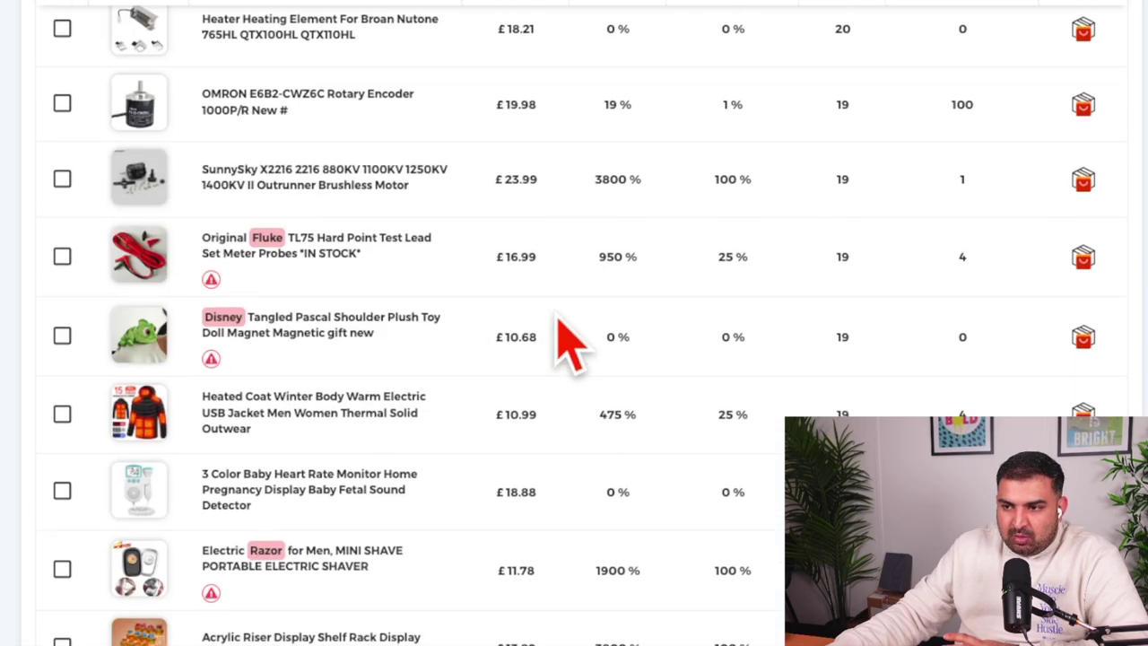
pyautogui.scroll(-3, 389, 256)
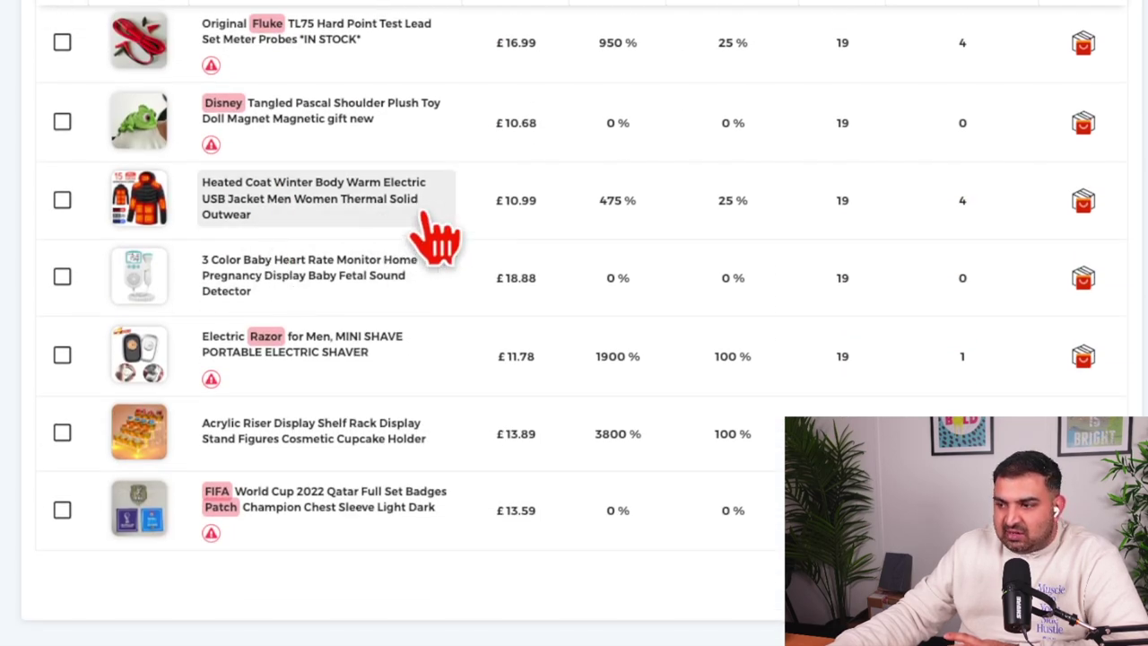
pyautogui.scroll(15, 691, 256)
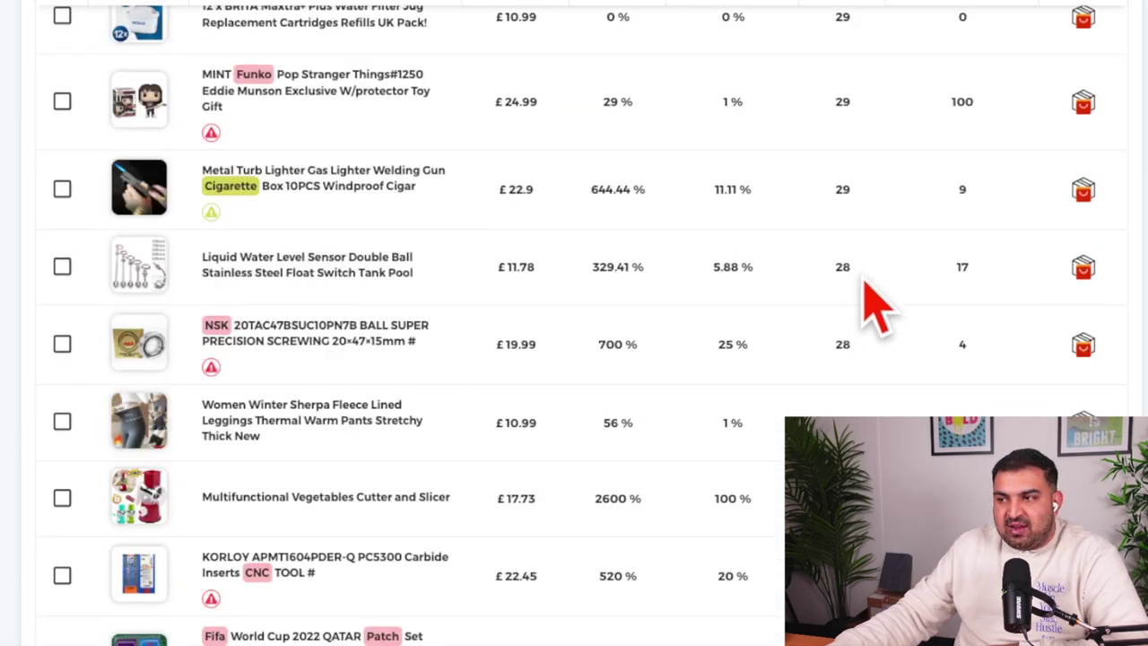
pyautogui.scroll(5, 668, 346)
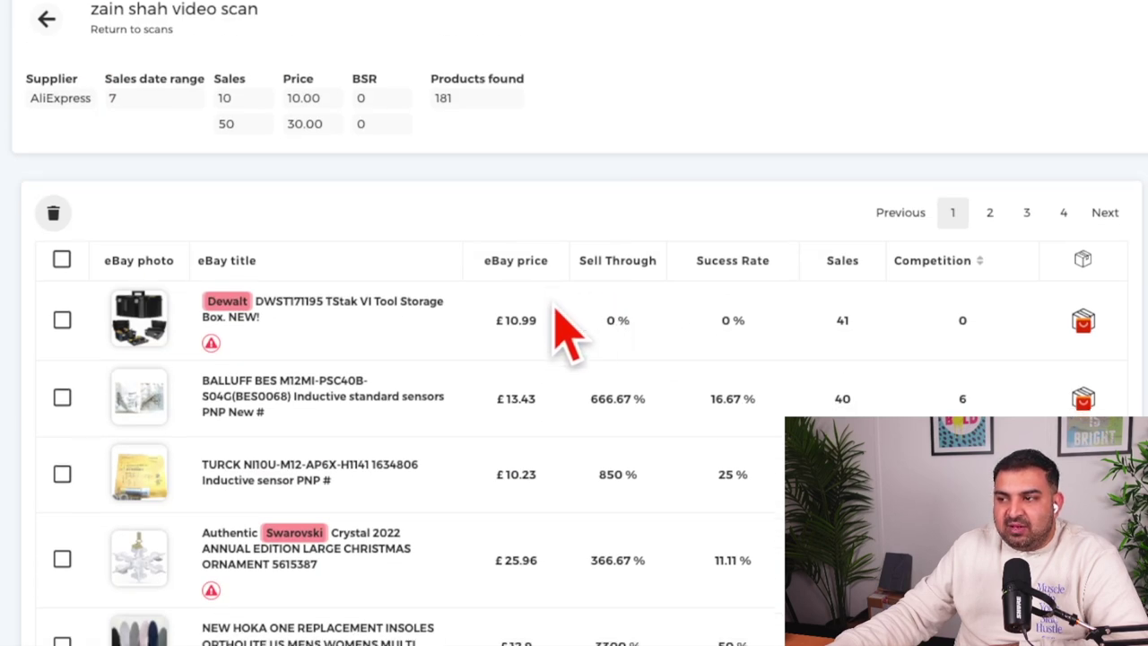
pyautogui.scroll(-4, 559, 333)
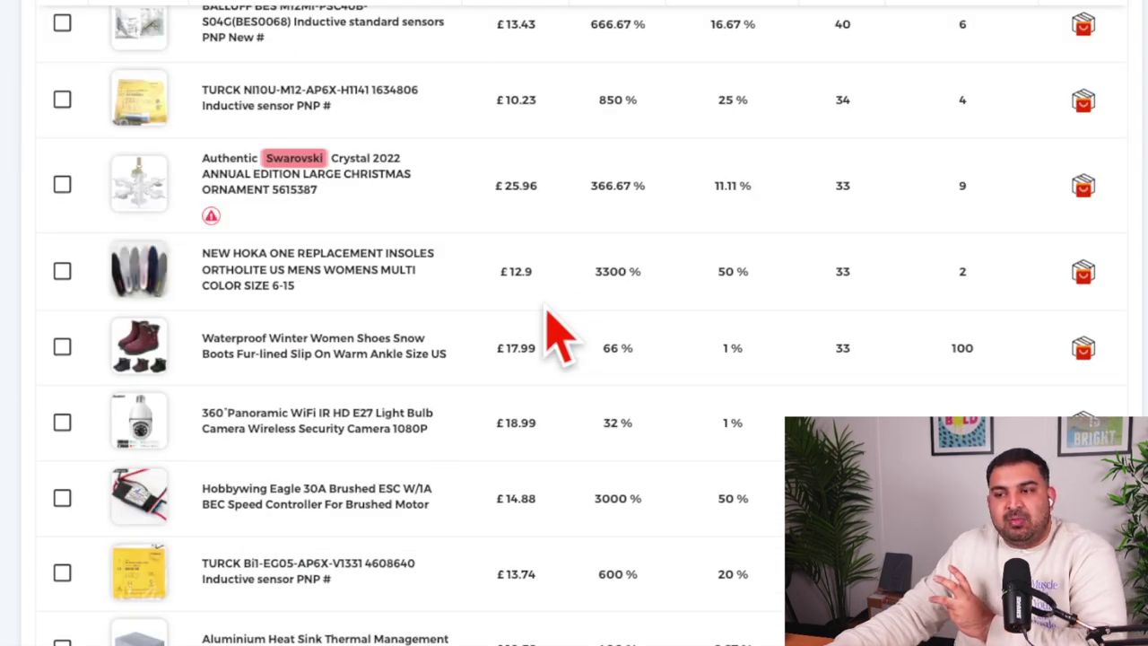
# Finish reviewing the AliExpress video scan's product list and open the Turbo Scanner.
pyautogui.scroll(-1, 549, 309)
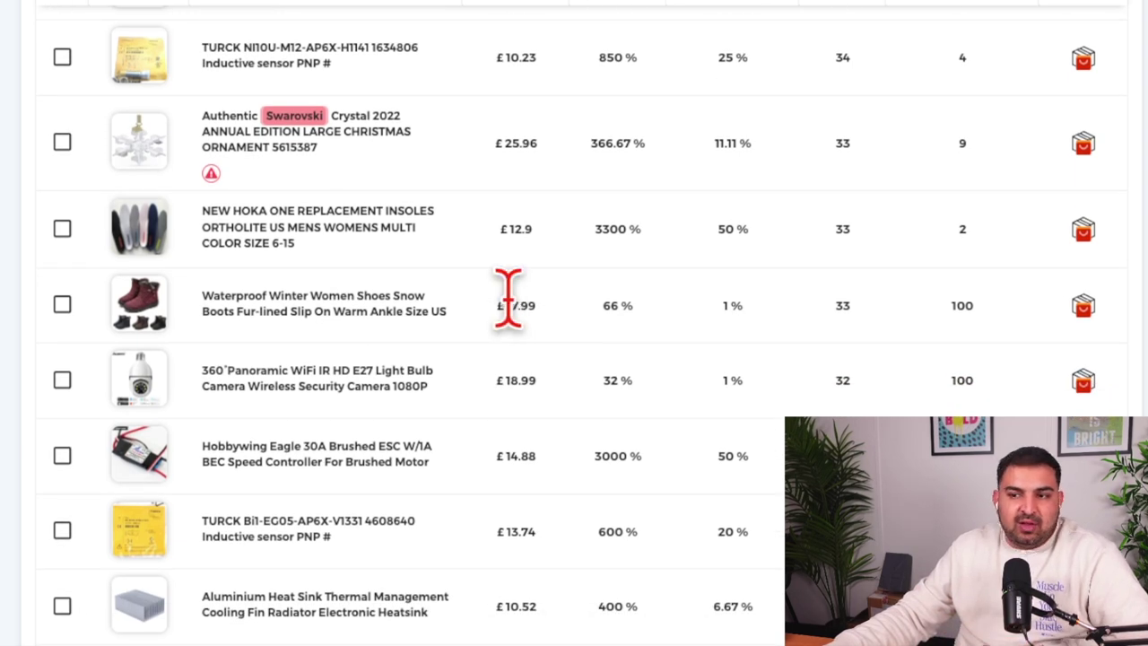
pyautogui.scroll(5, 853, 267)
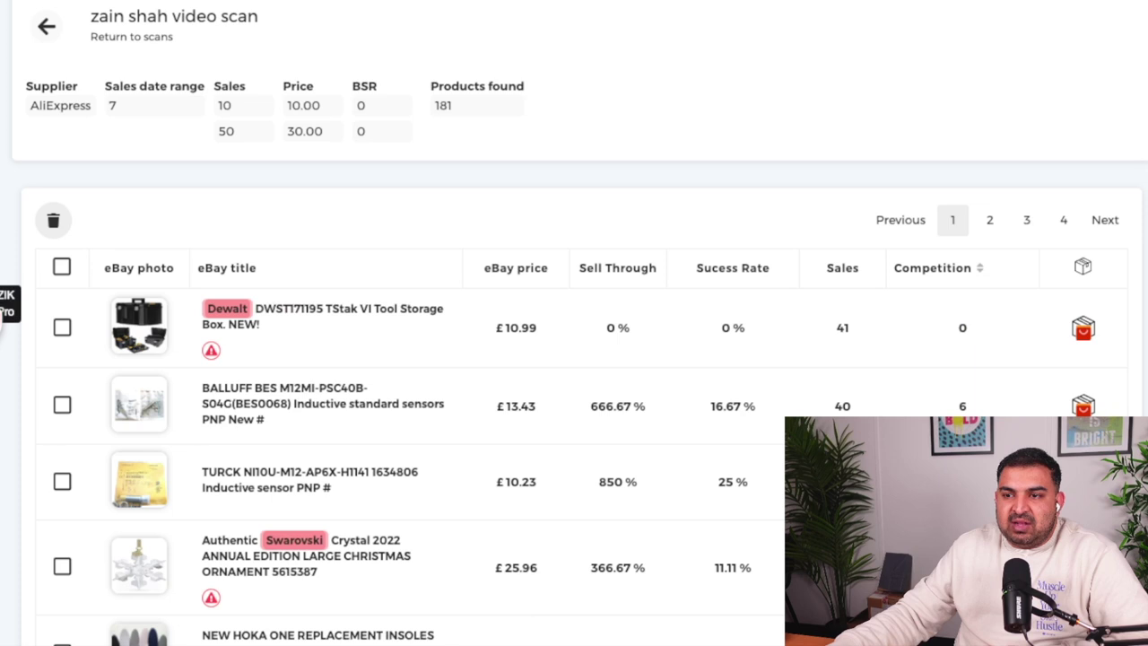
pyautogui.moveTo(7, 305)
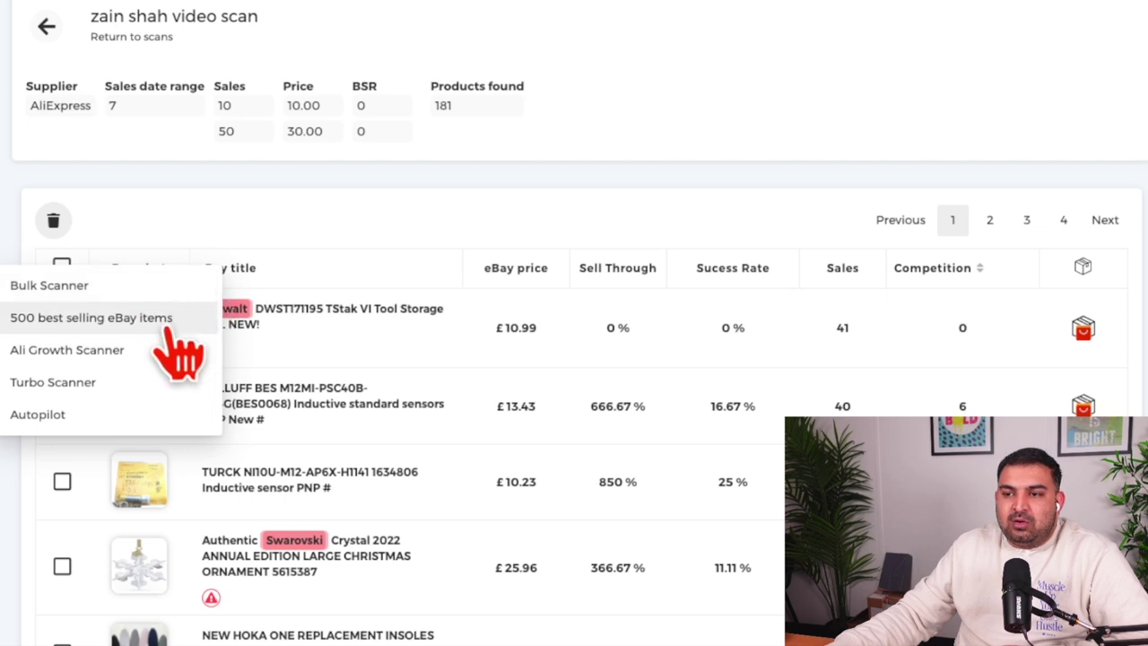
pyautogui.click(99, 386)
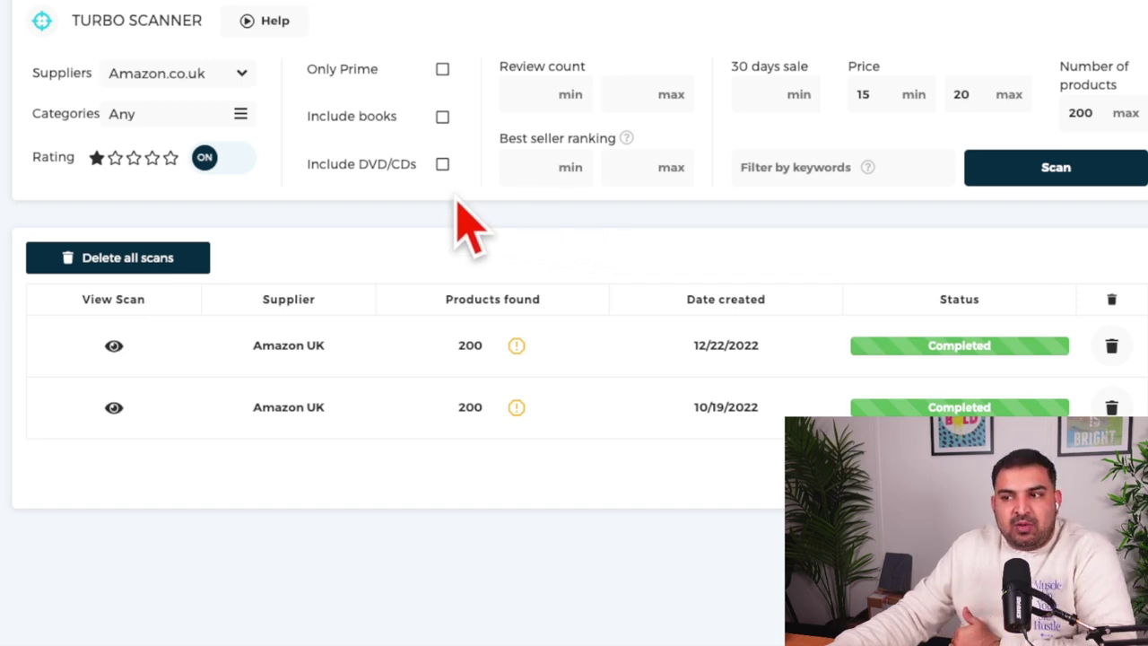
# Check the Turbo Scanner's supplier choices, keep Amazon.co.uk, view the categories without choosing any, and inspect the number of products field.
pyautogui.click(244, 79)
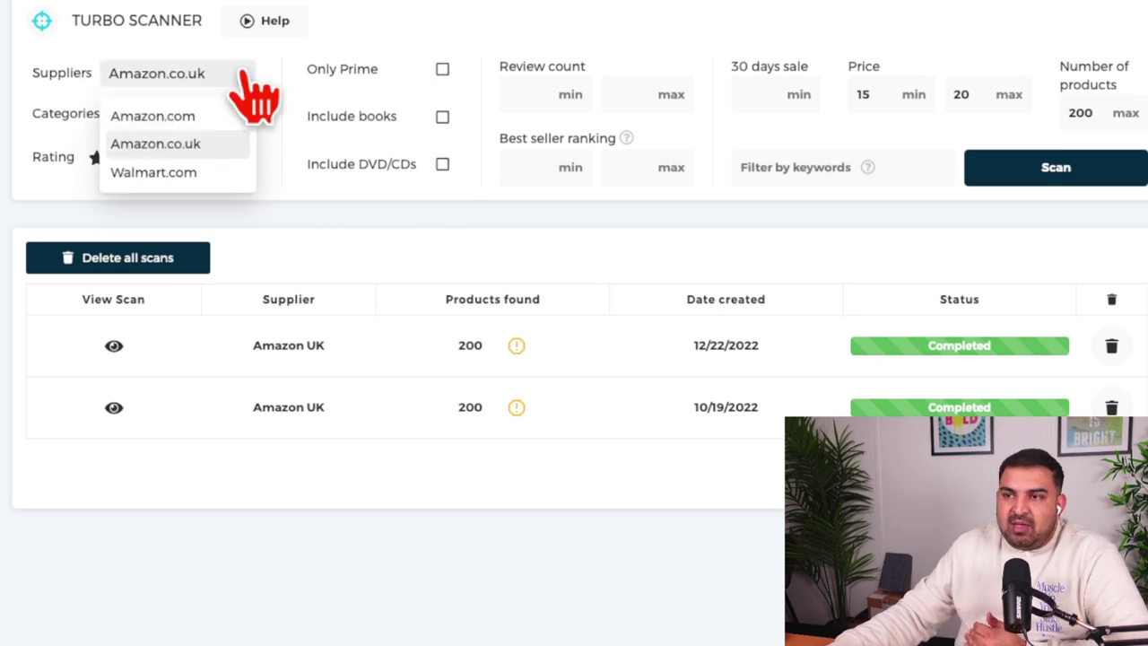
pyautogui.click(206, 145)
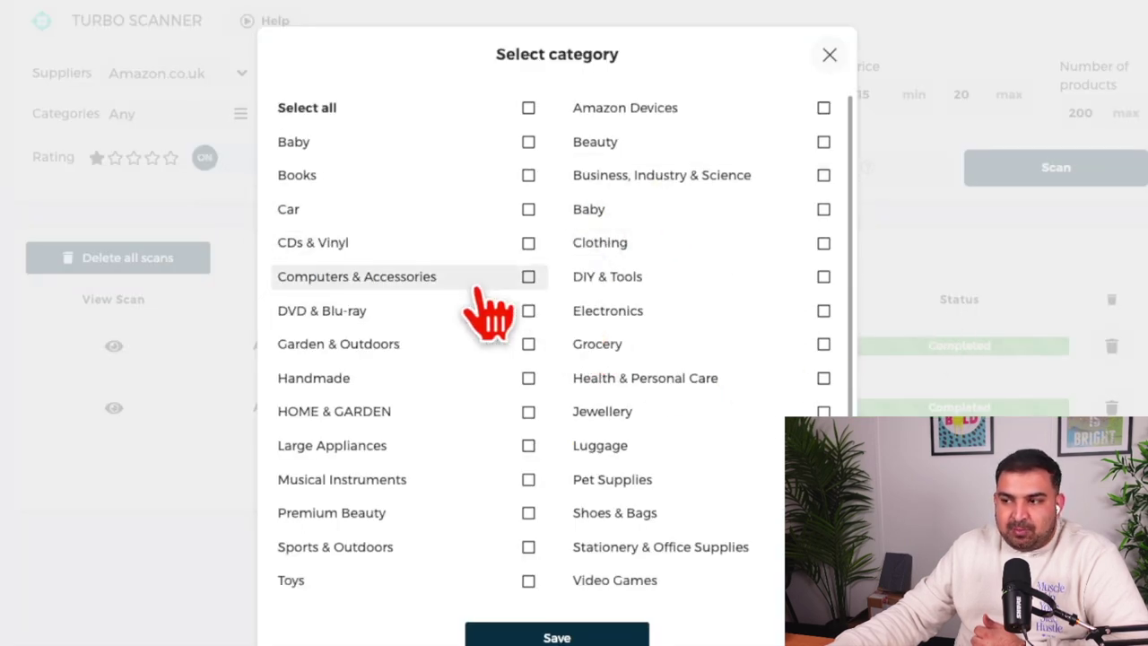
pyautogui.scroll(-1, 489, 314)
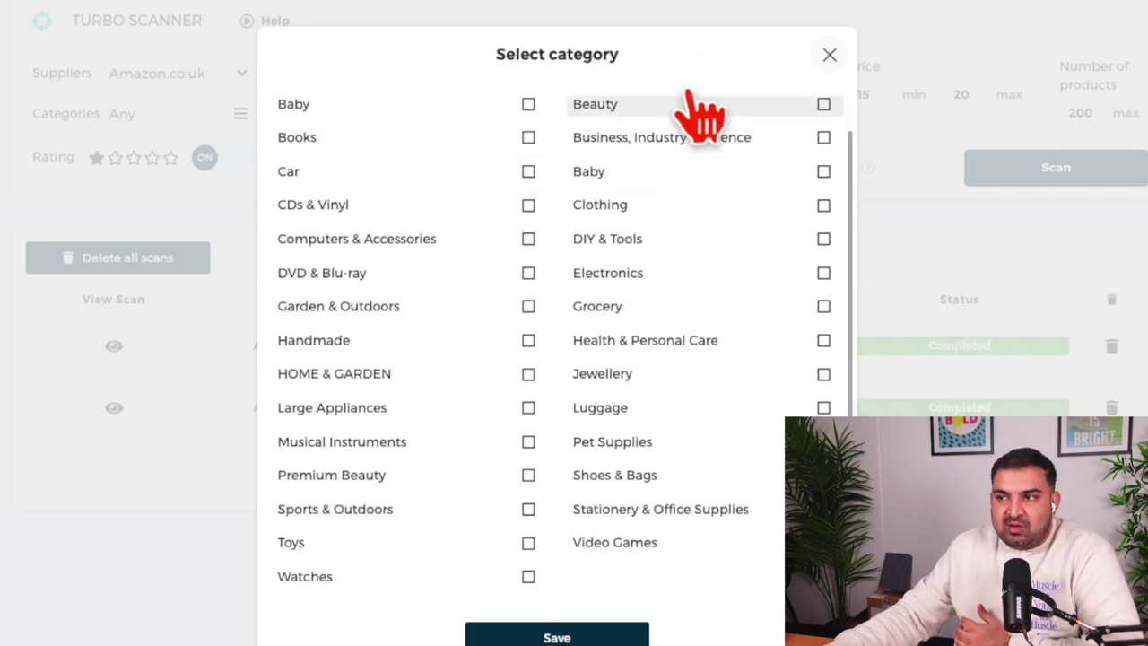
pyautogui.click(826, 54)
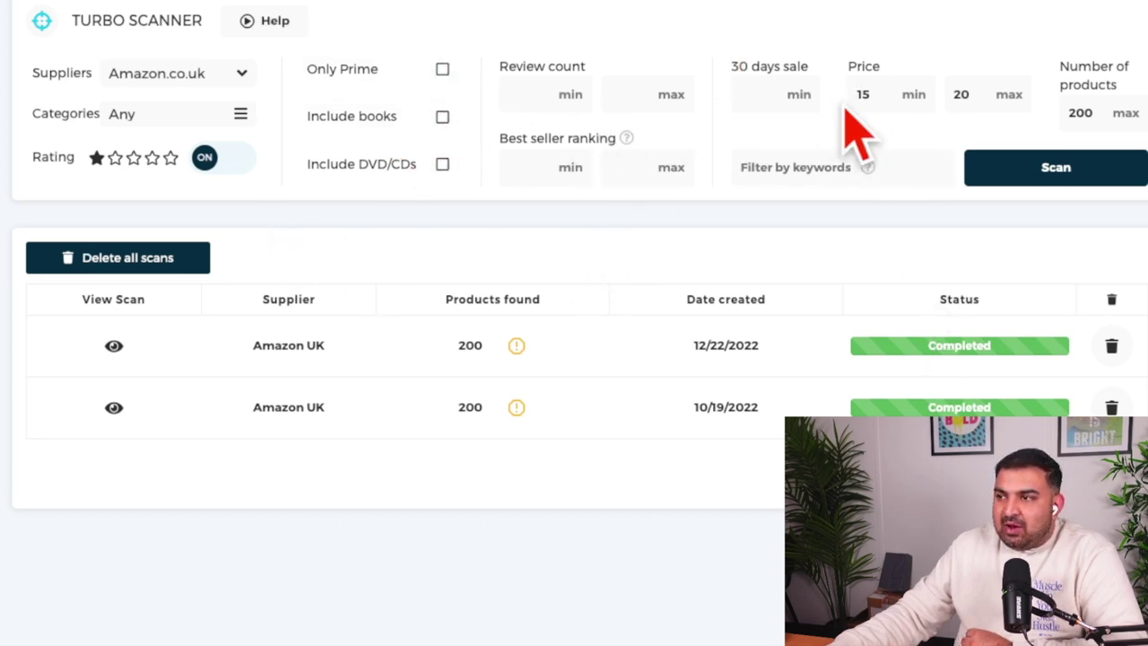
pyautogui.click(1086, 110)
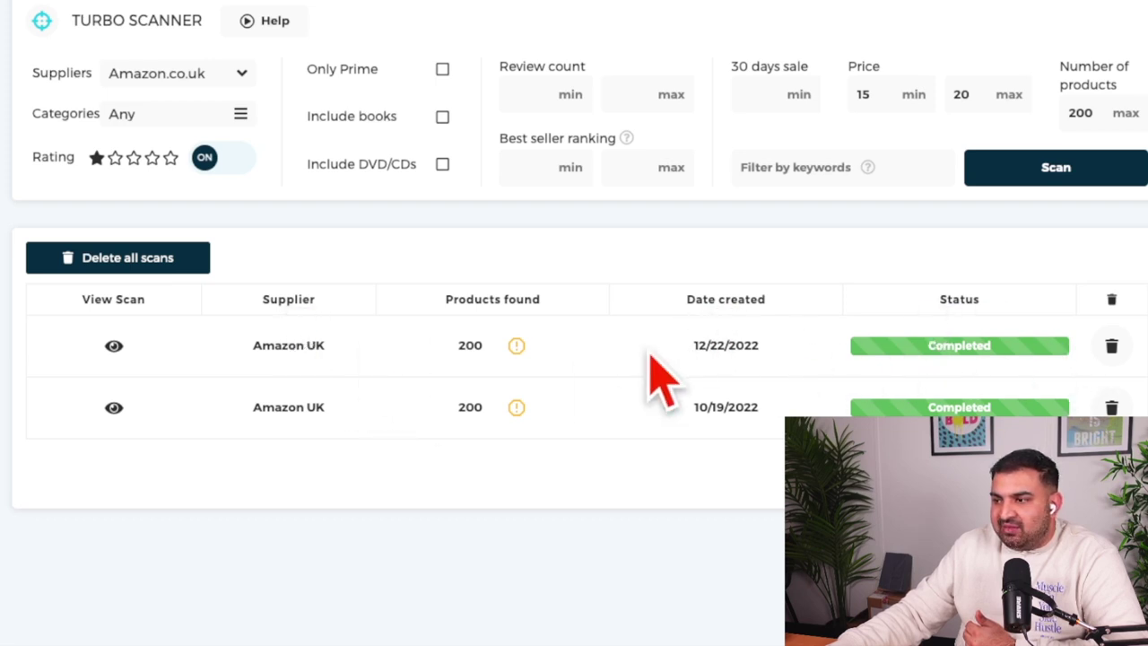
# Open the completed Amazon UK scan from 12/22/2022 and browse its products' prices, 30-day sales, ratings, BSR and reviews.
pyautogui.click(448, 352)
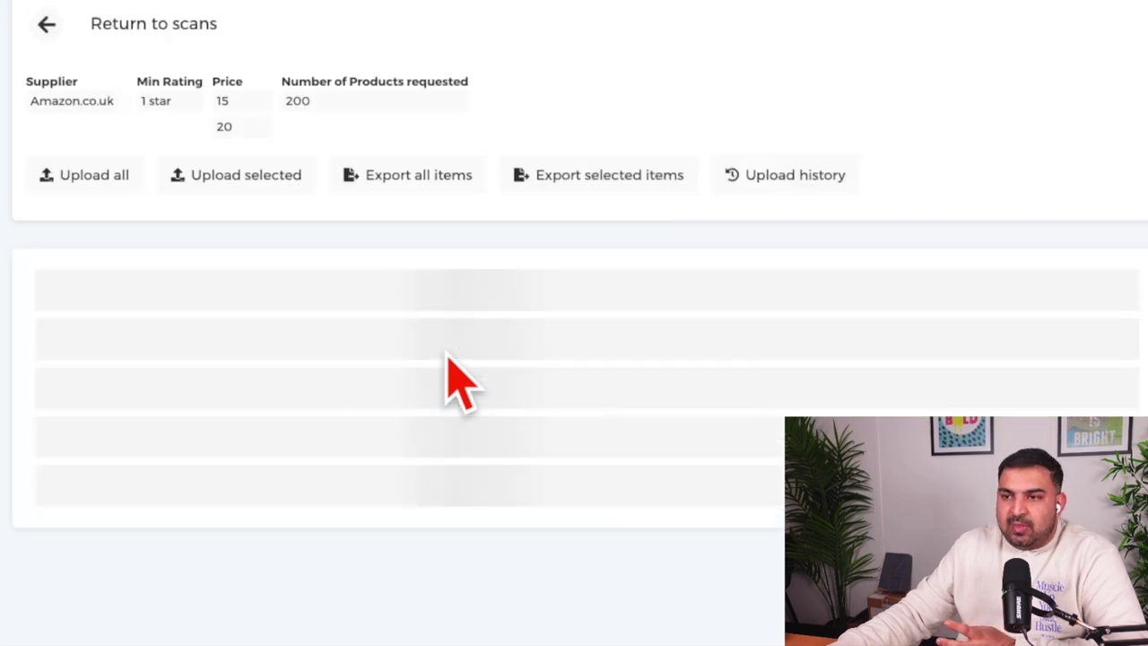
pyautogui.scroll(-3, 539, 341)
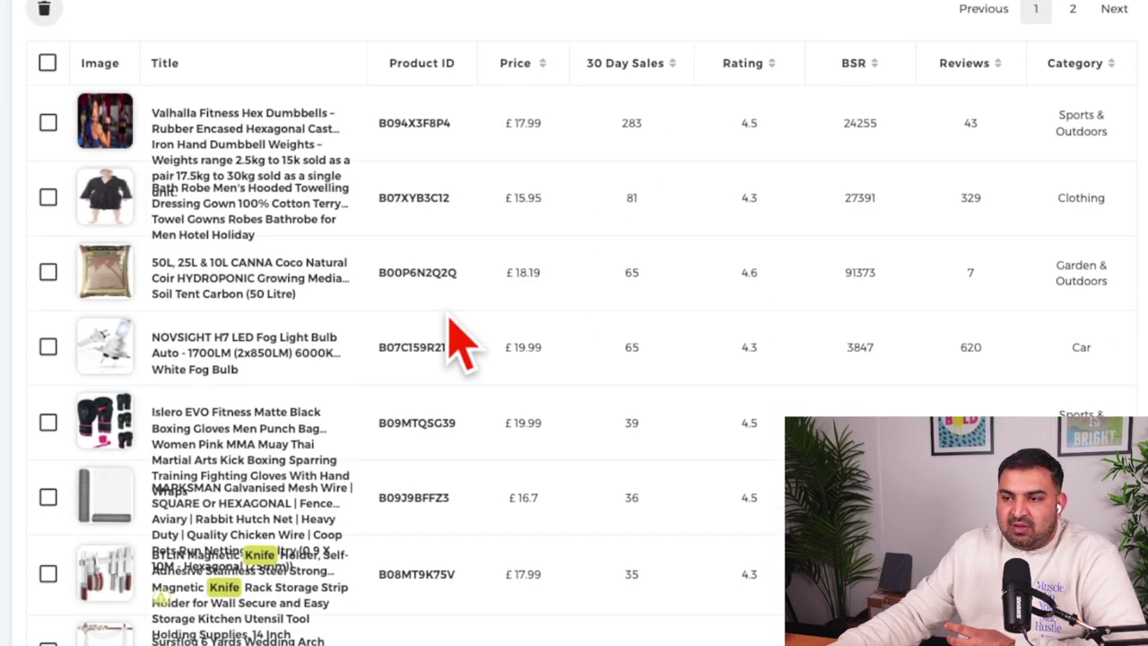
pyautogui.scroll(-3, 803, 296)
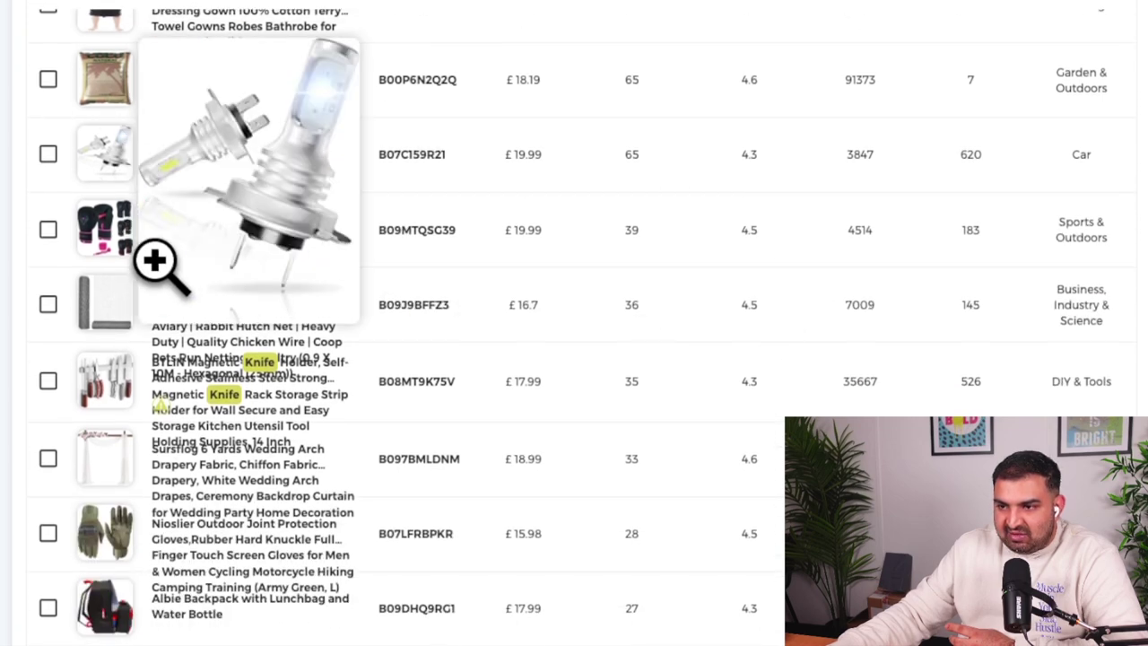
pyautogui.scroll(-9, 781, 305)
pyautogui.scroll(-10, 503, 224)
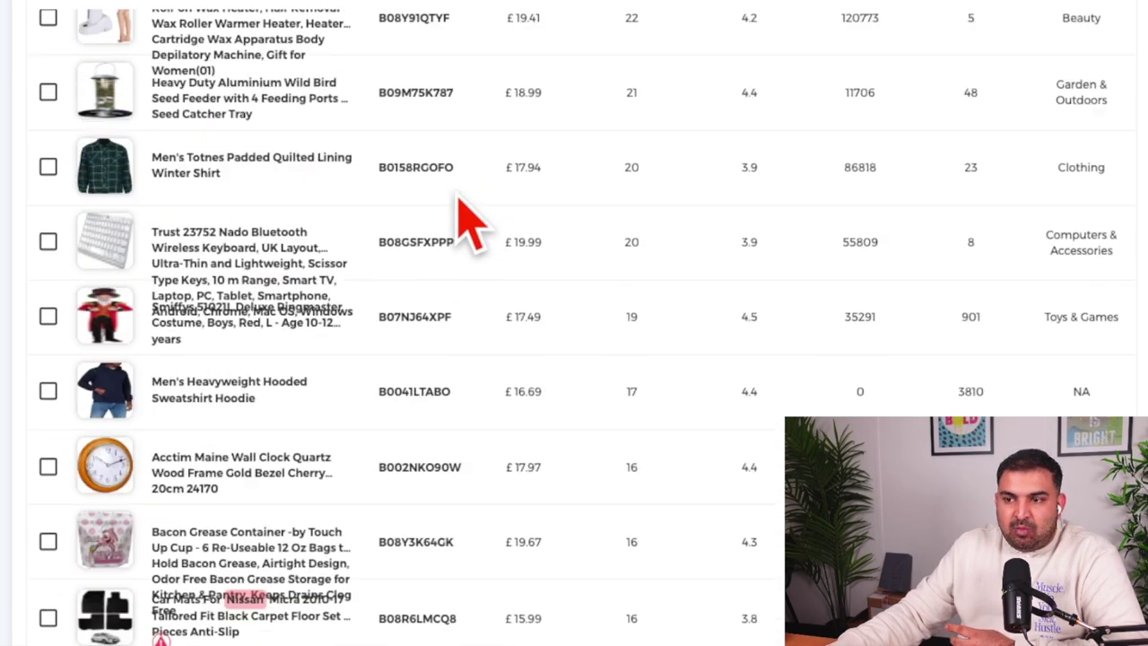
pyautogui.scroll(5, 480, 270)
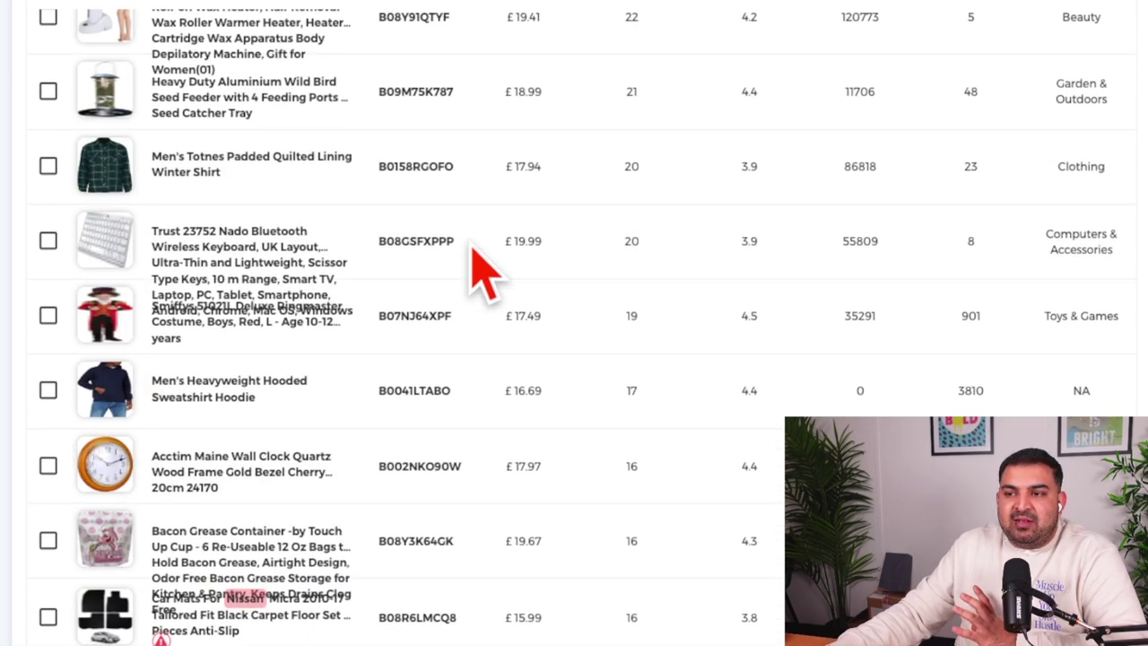
pyautogui.scroll(12, 462, 269)
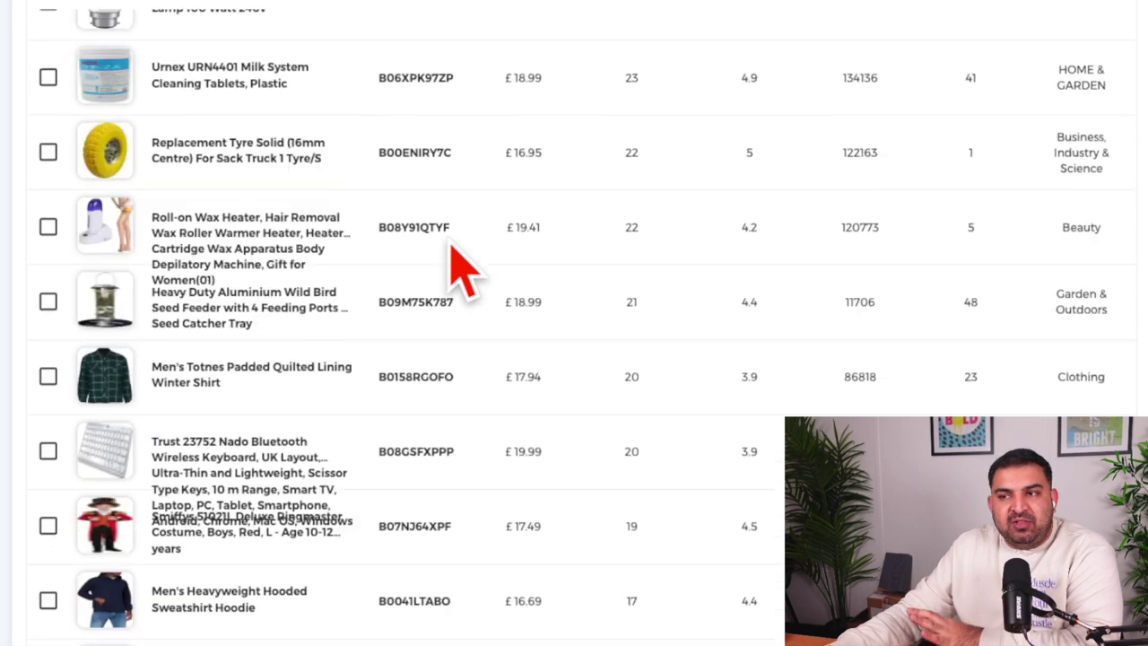
pyautogui.scroll(5, 459, 264)
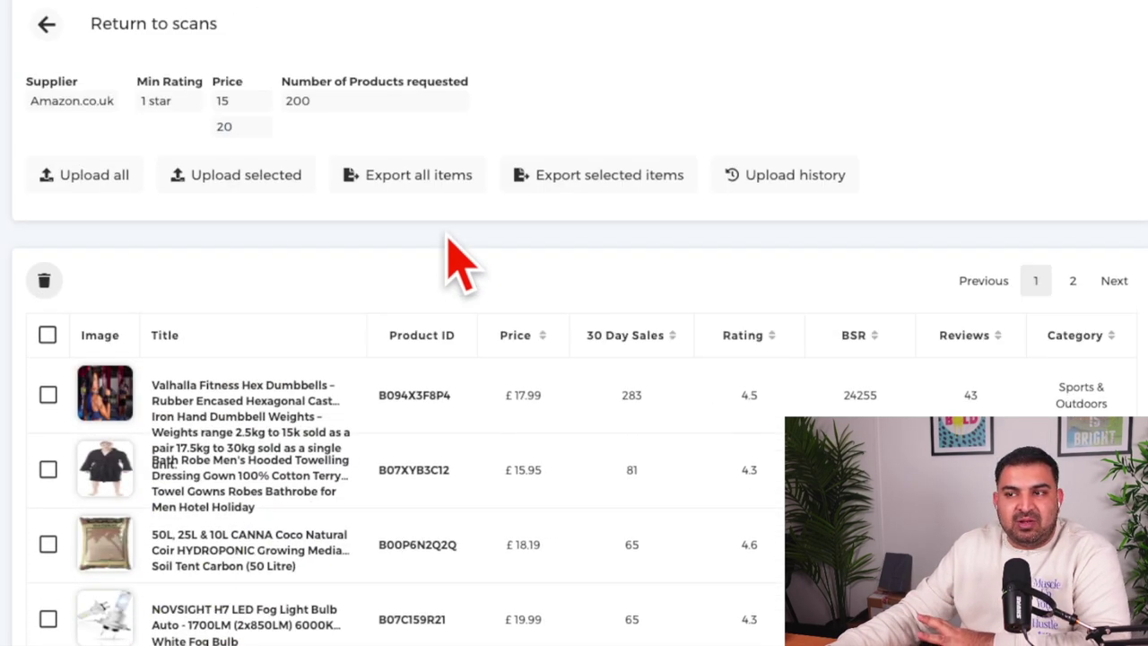